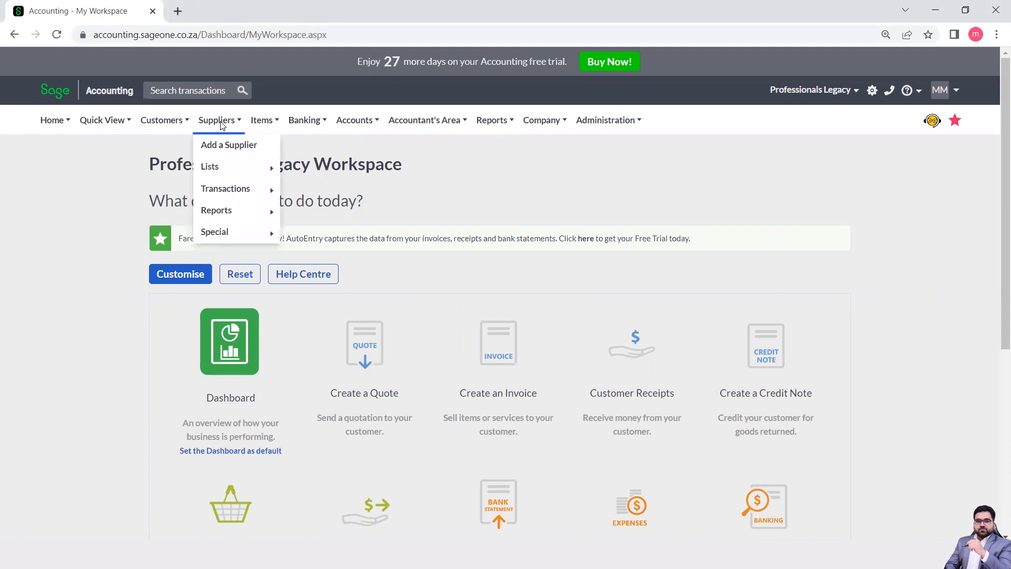
Look through the supplier lists, transactions, reports and special options, and open the Allocate Payments page.
{"action": "mouse_move", "coordinate": [214, 168]}
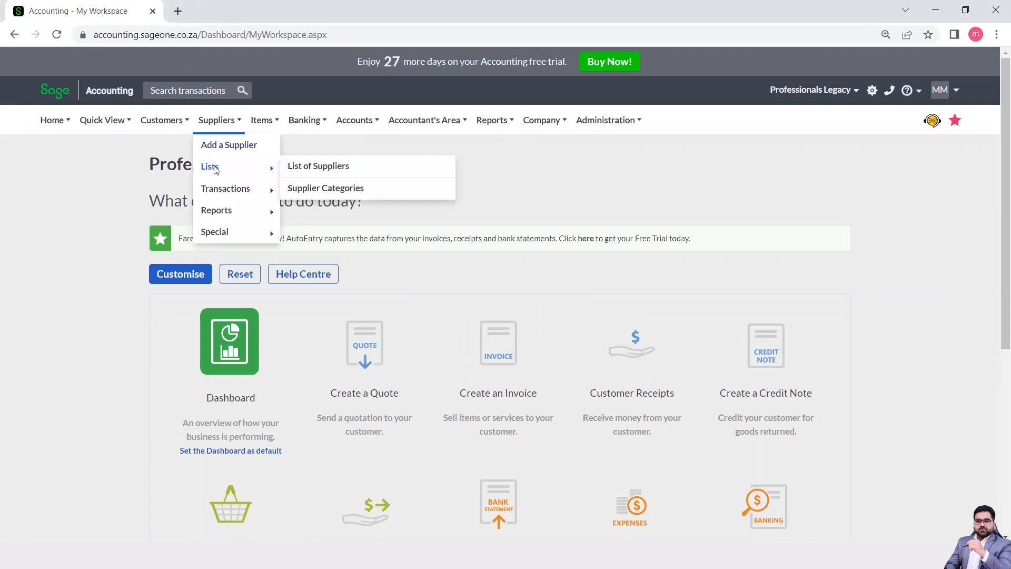
{"action": "mouse_move", "coordinate": [227, 195]}
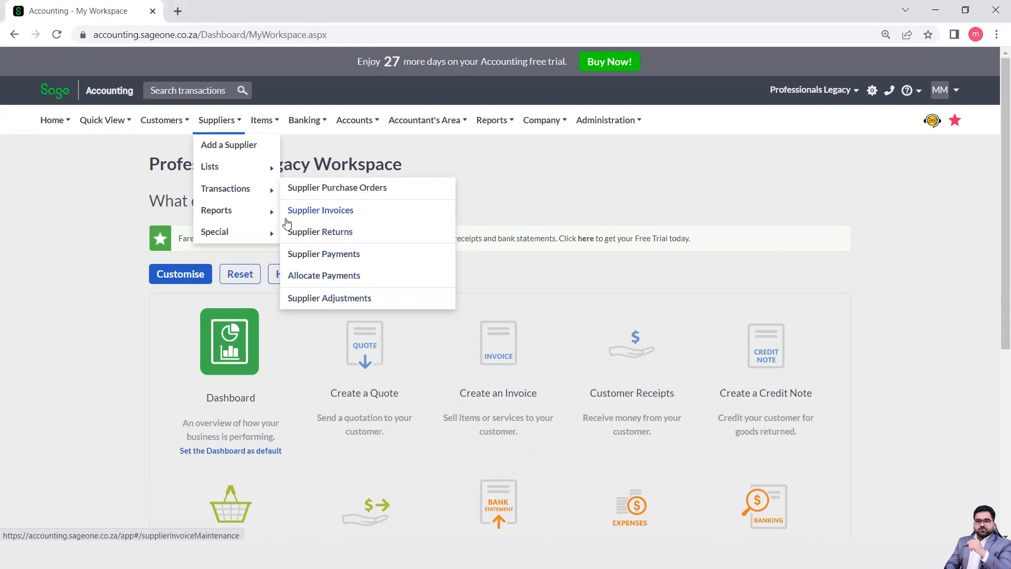
{"action": "mouse_move", "coordinate": [268, 216]}
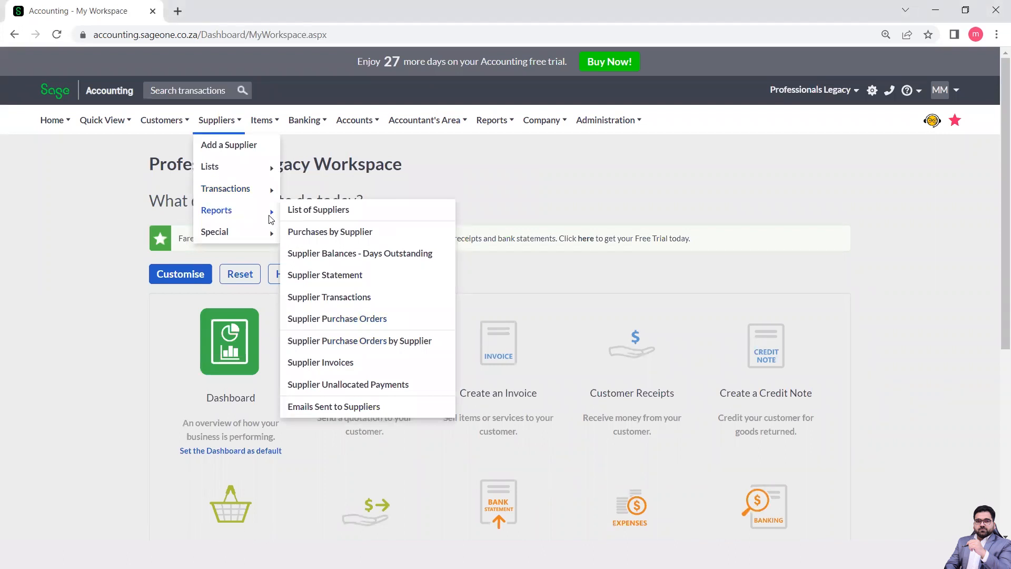
{"action": "mouse_move", "coordinate": [255, 235]}
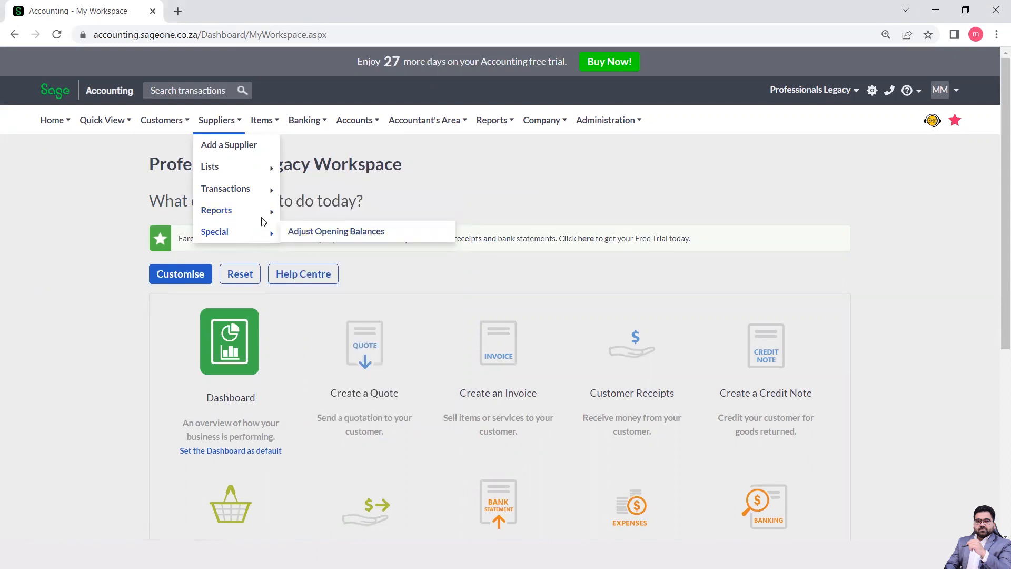
{"action": "mouse_move", "coordinate": [216, 234]}
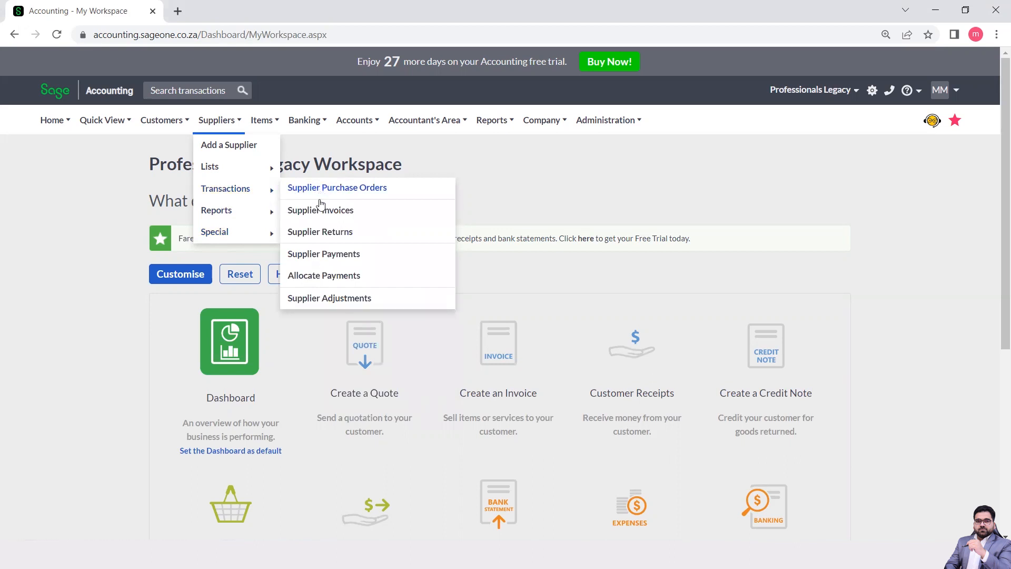
{"action": "left_click", "coordinate": [316, 277]}
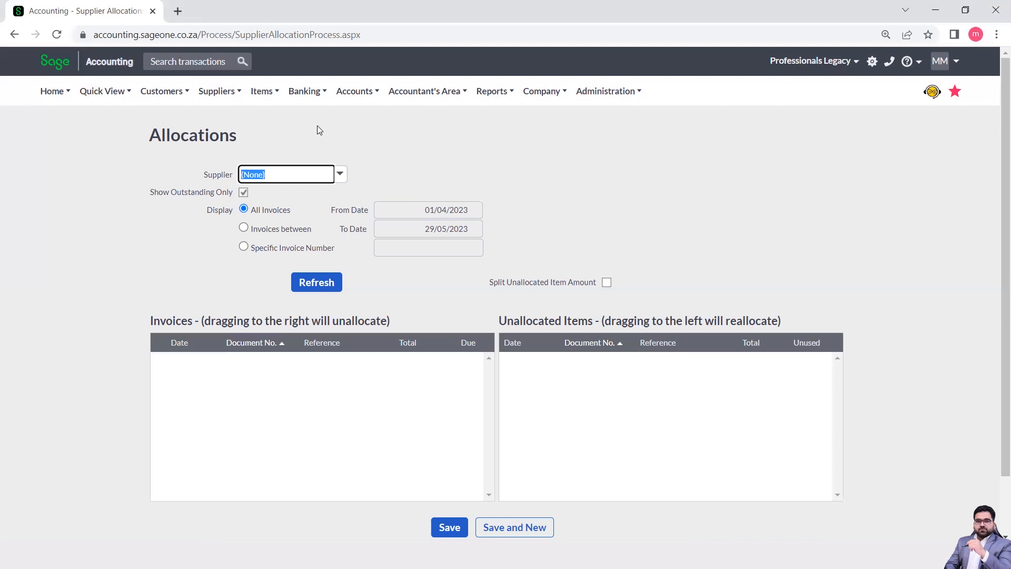
View the Supplier Balances - Days Outstanding report in Detailed style.
{"action": "mouse_move", "coordinate": [225, 96]}
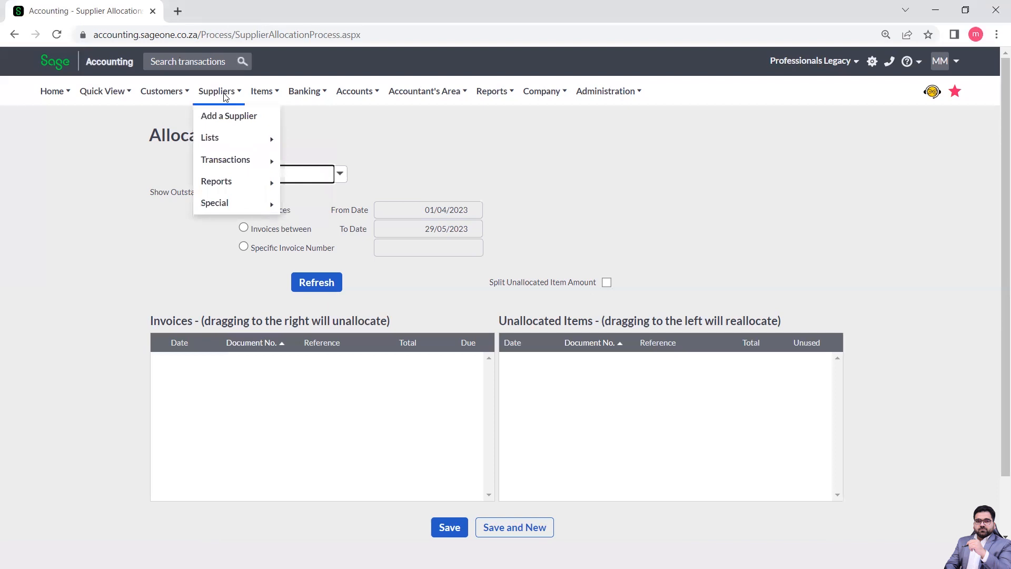
{"action": "mouse_move", "coordinate": [239, 185]}
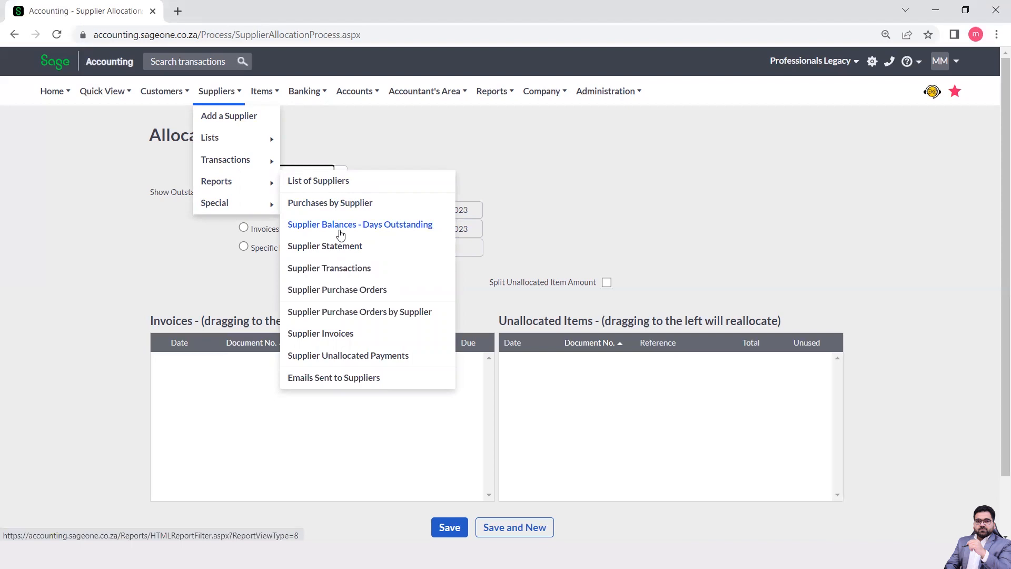
{"action": "left_click", "coordinate": [341, 232]}
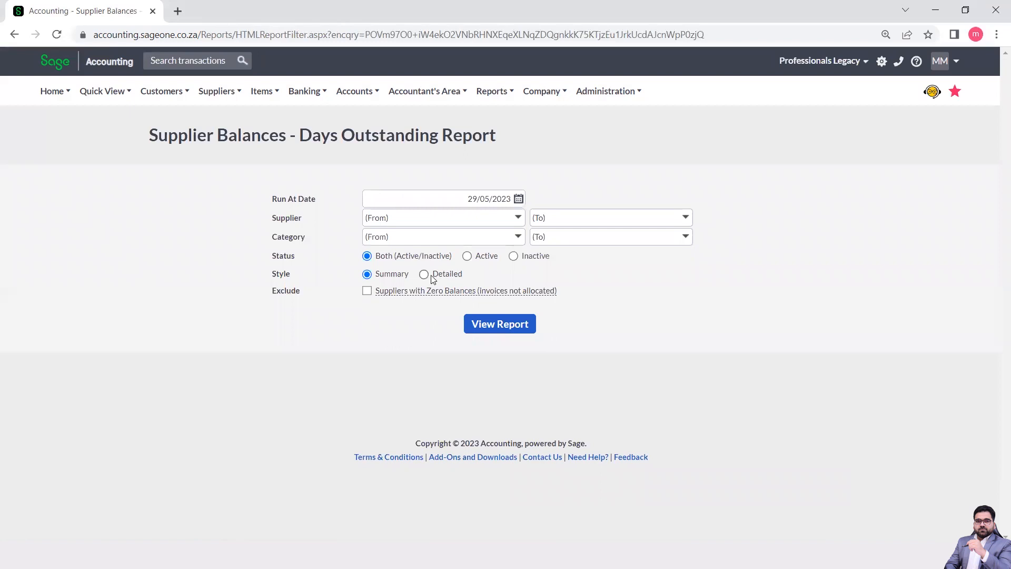
{"action": "left_click", "coordinate": [426, 277]}
{"action": "left_click", "coordinate": [502, 330]}
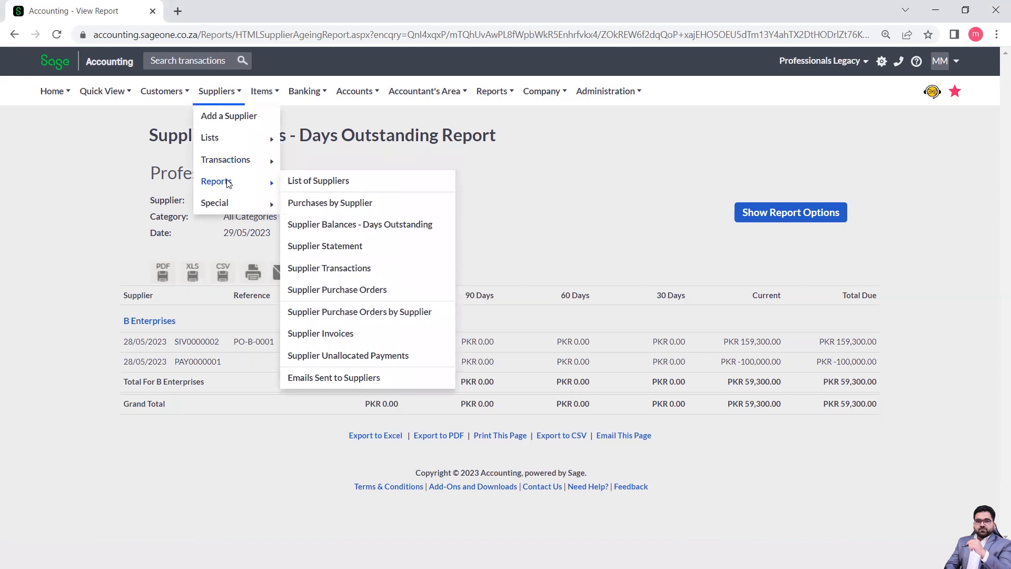
Return from the report to the supplier payment Allocations page.
{"action": "mouse_move", "coordinate": [237, 162]}
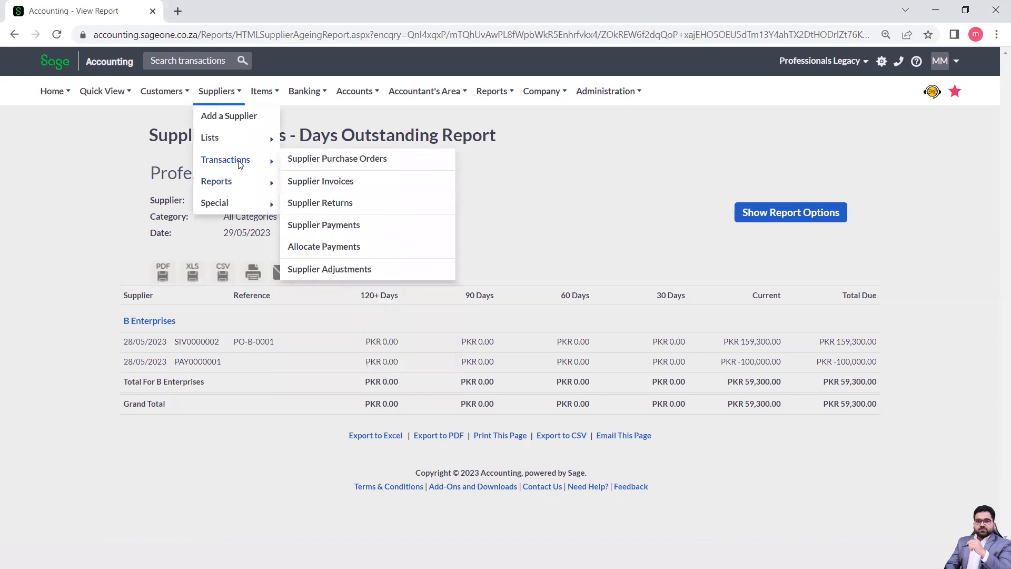
{"action": "left_click", "coordinate": [307, 252]}
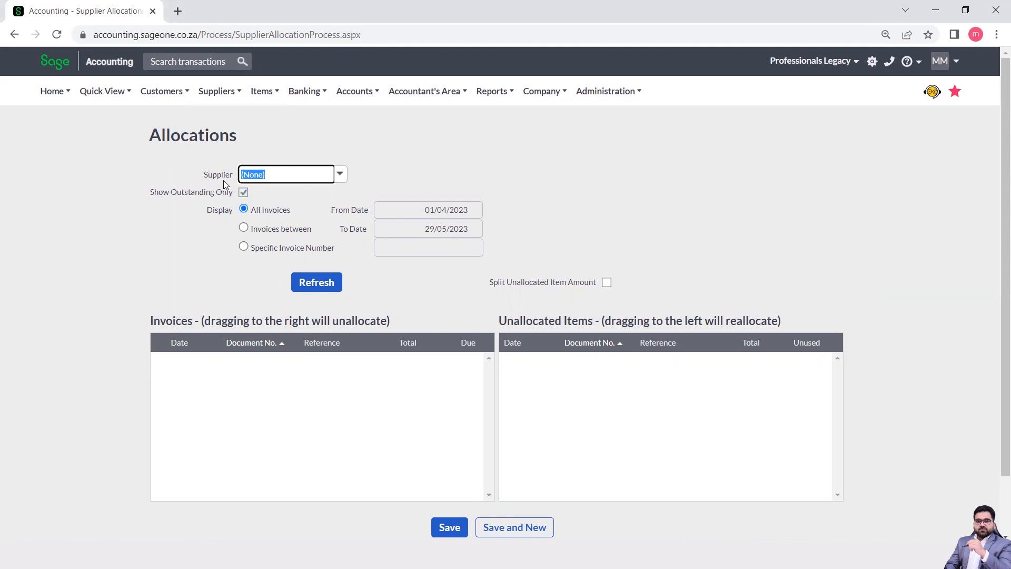
Try to refresh the allocations with no supplier selected.
{"action": "left_click", "coordinate": [341, 176]}
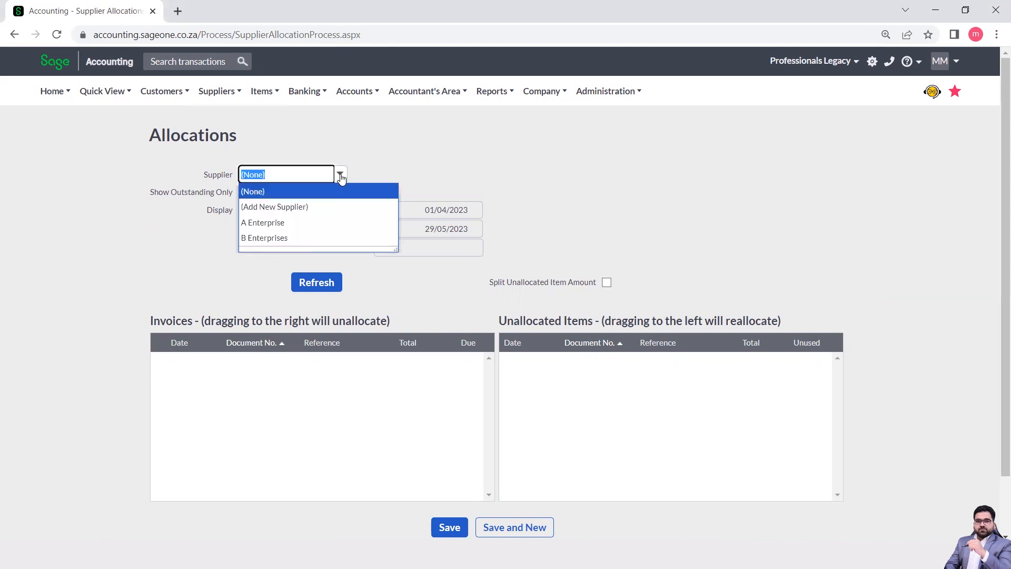
{"action": "left_click", "coordinate": [392, 171]}
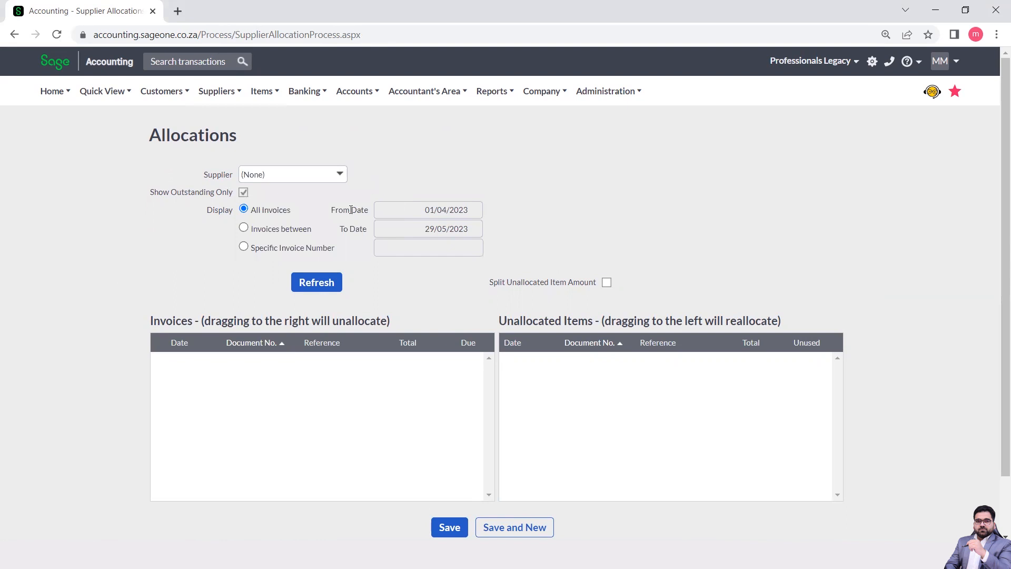
{"action": "left_click", "coordinate": [316, 284]}
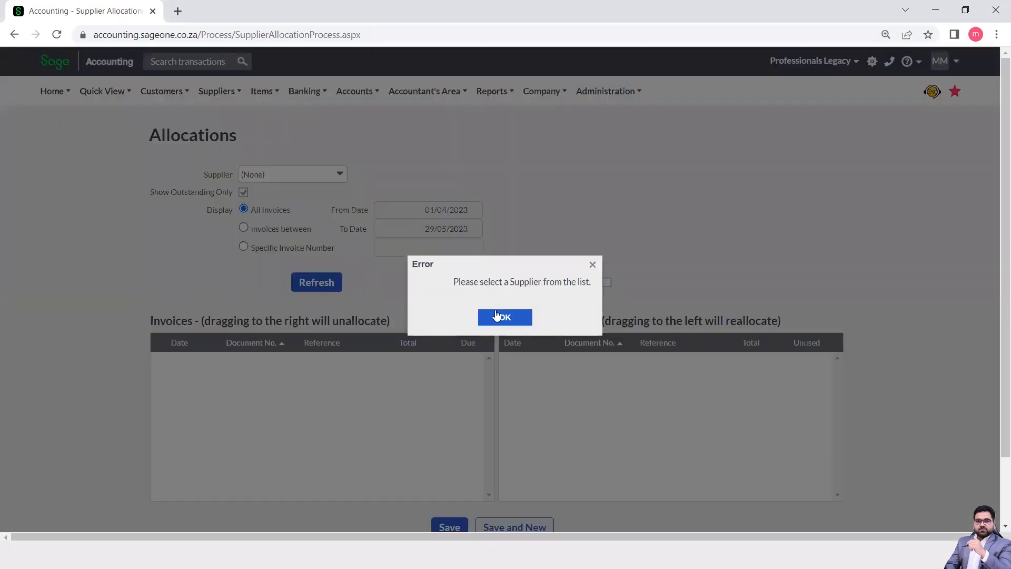
{"action": "left_click", "coordinate": [515, 317]}
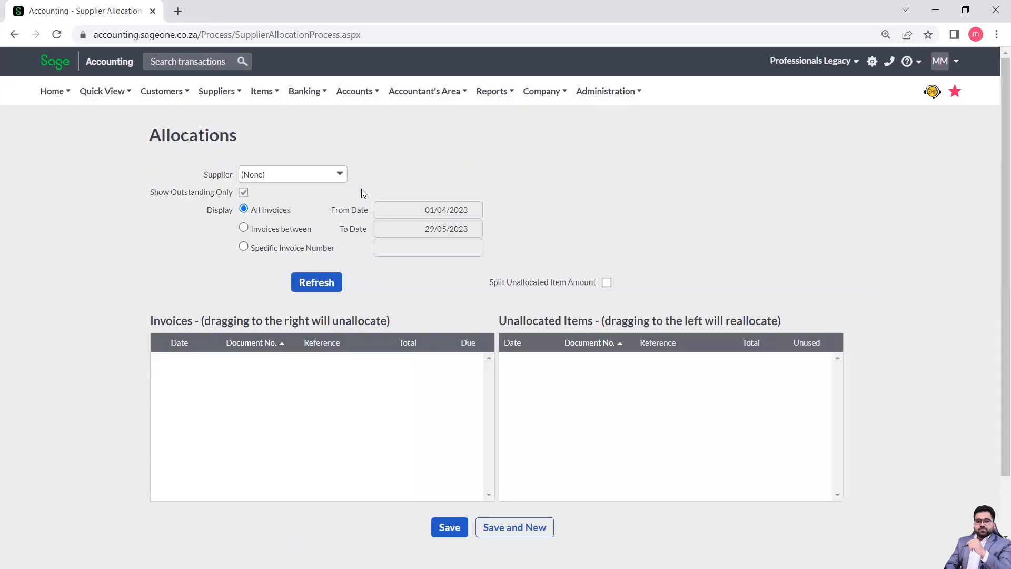
Select supplier B Enterprises, try the invoice display options, and load its outstanding entries with All Invoices selected.
{"action": "left_click", "coordinate": [342, 176]}
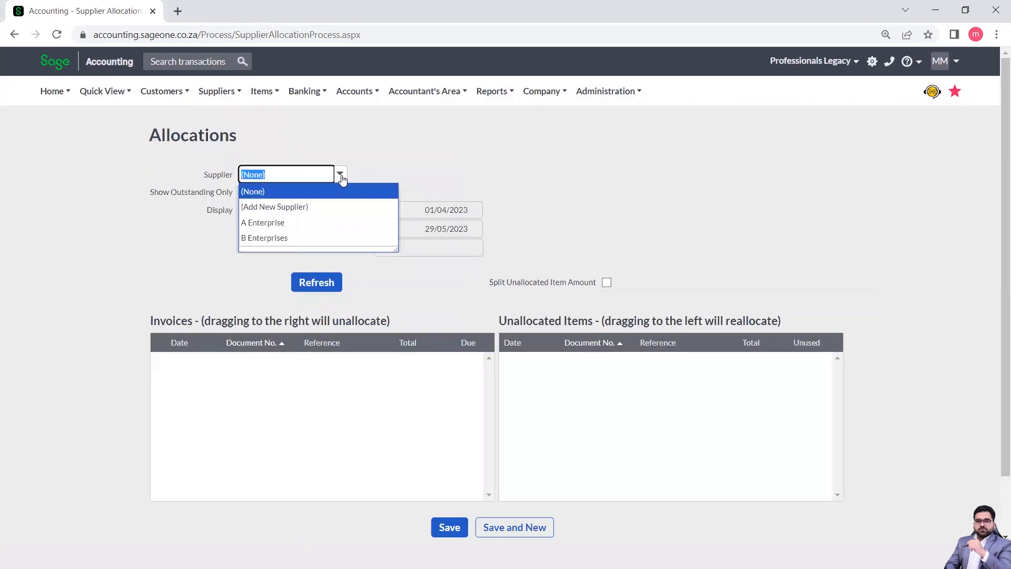
{"action": "left_click", "coordinate": [275, 237]}
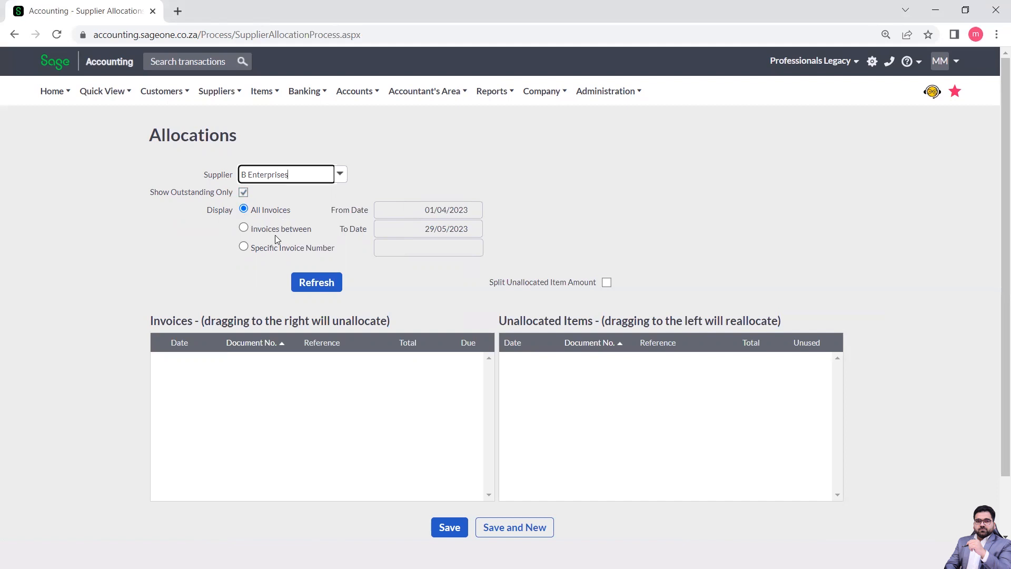
{"action": "left_click", "coordinate": [245, 229]}
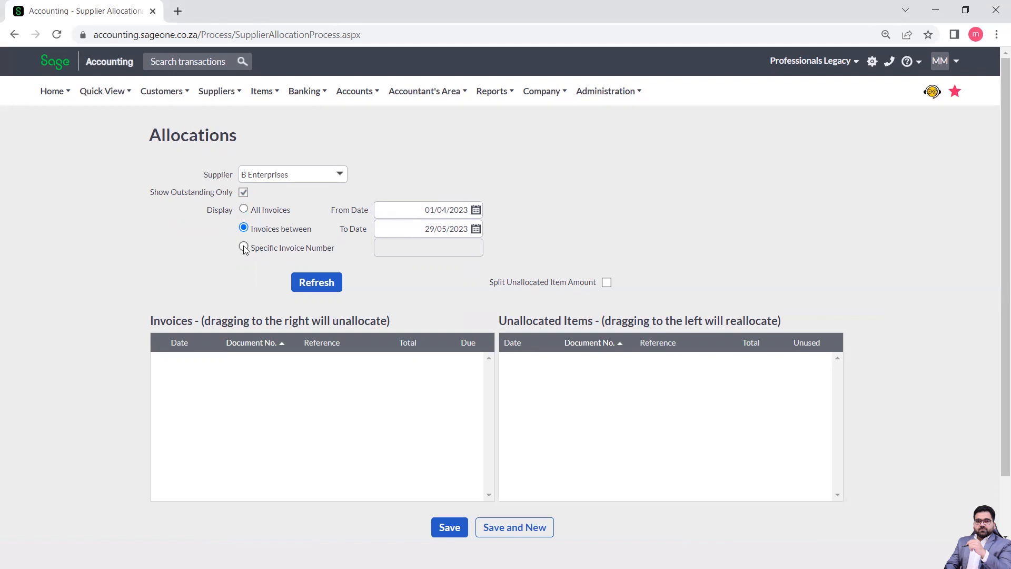
{"action": "left_click", "coordinate": [244, 248]}
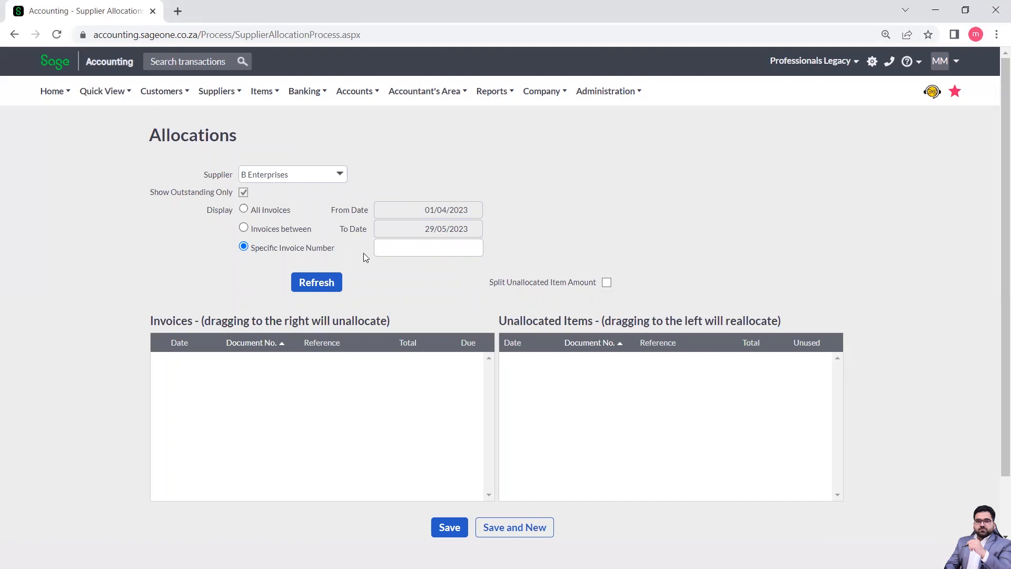
{"action": "left_click", "coordinate": [244, 209]}
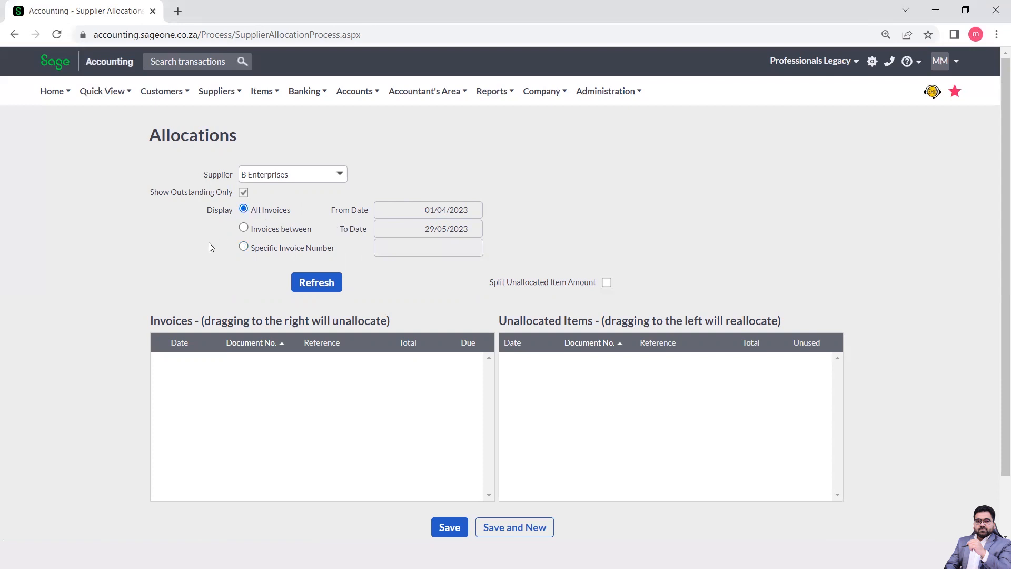
{"action": "left_click", "coordinate": [315, 287]}
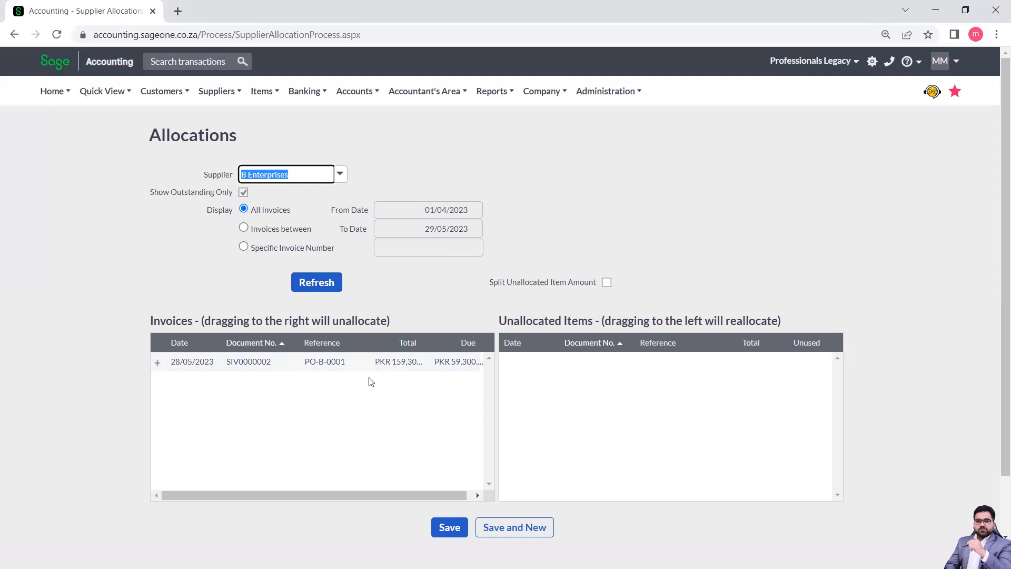
Examine the payment allocated to the B Enterprises invoice in its expanded details, and collapse them again.
{"action": "left_click_drag", "start_coordinate": [360, 497], "coordinate": [448, 478]}
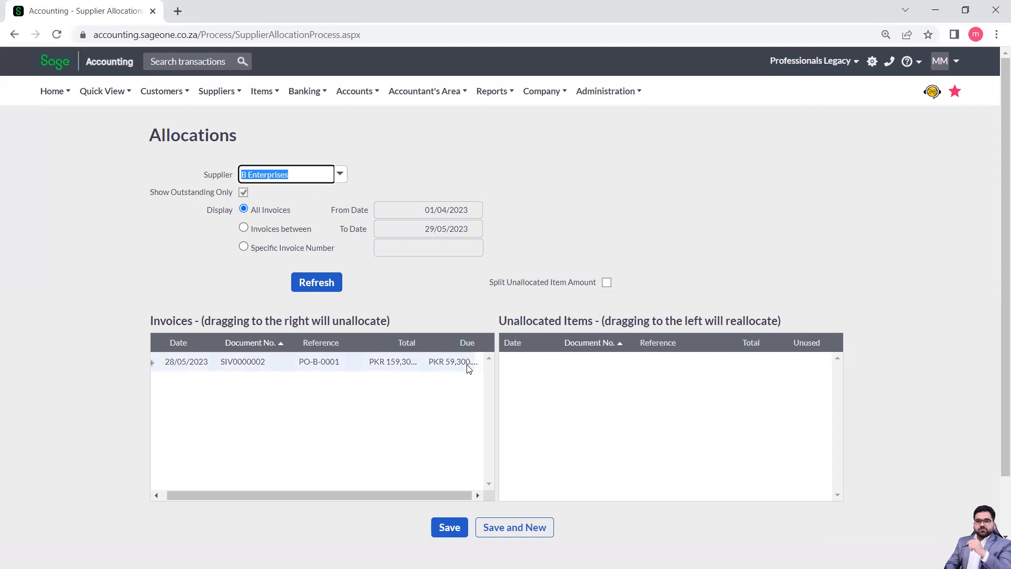
{"action": "left_click", "coordinate": [152, 363]}
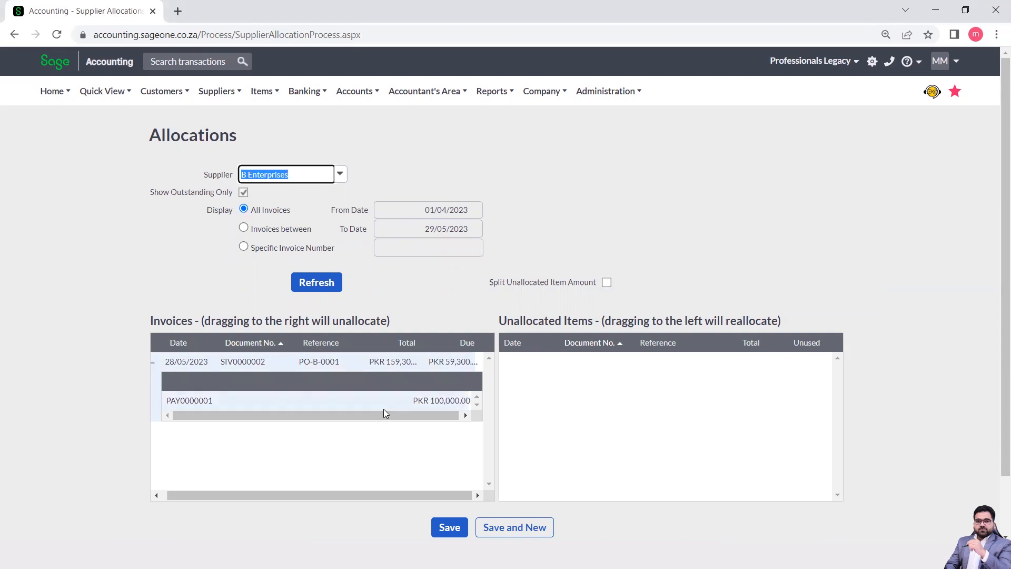
{"action": "left_click_drag", "start_coordinate": [381, 414], "coordinate": [441, 419]}
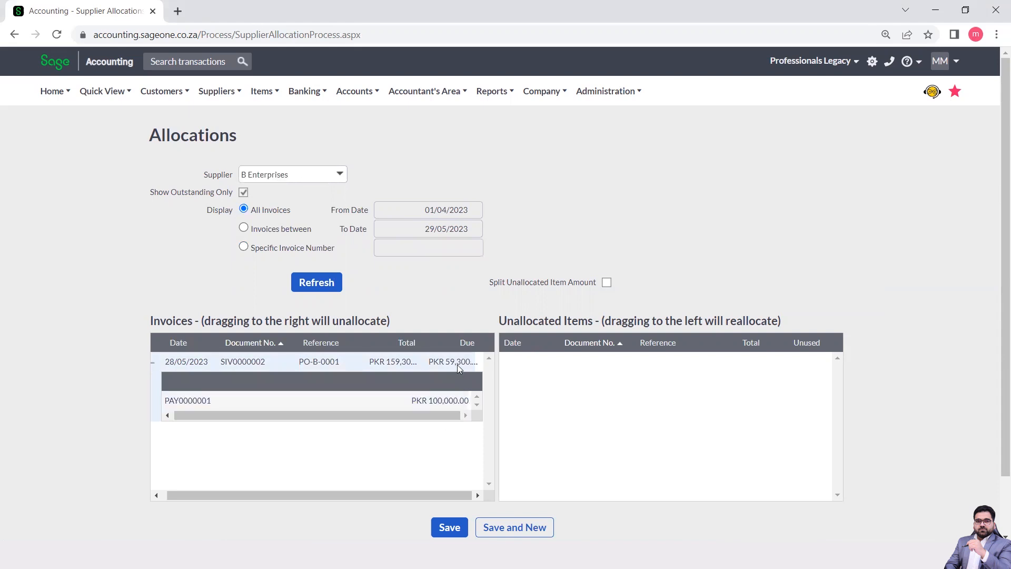
{"action": "left_click", "coordinate": [152, 363]}
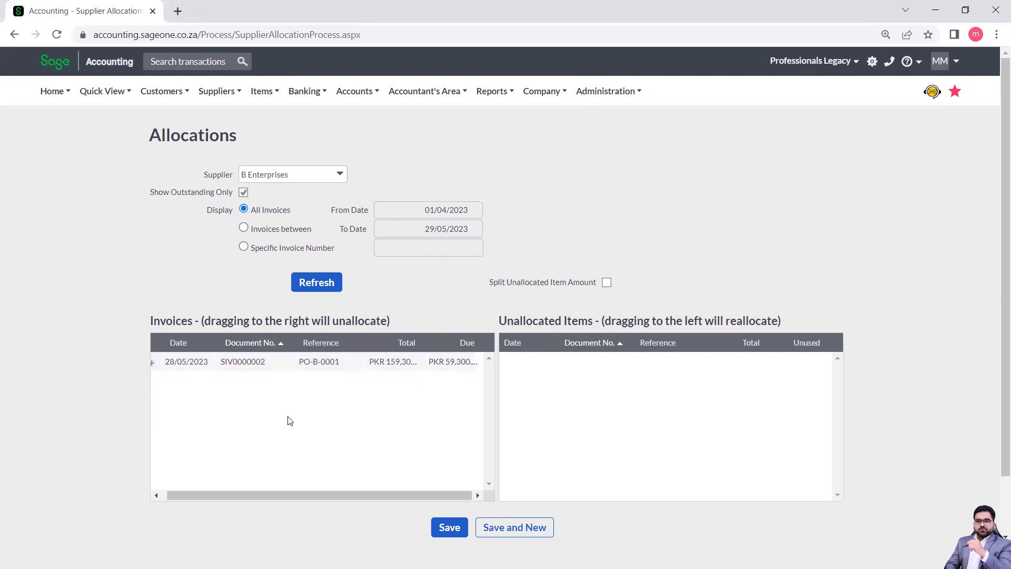
Open the Supplier Invoices list and review the history of the A Enterprise invoice.
{"action": "mouse_move", "coordinate": [225, 100]}
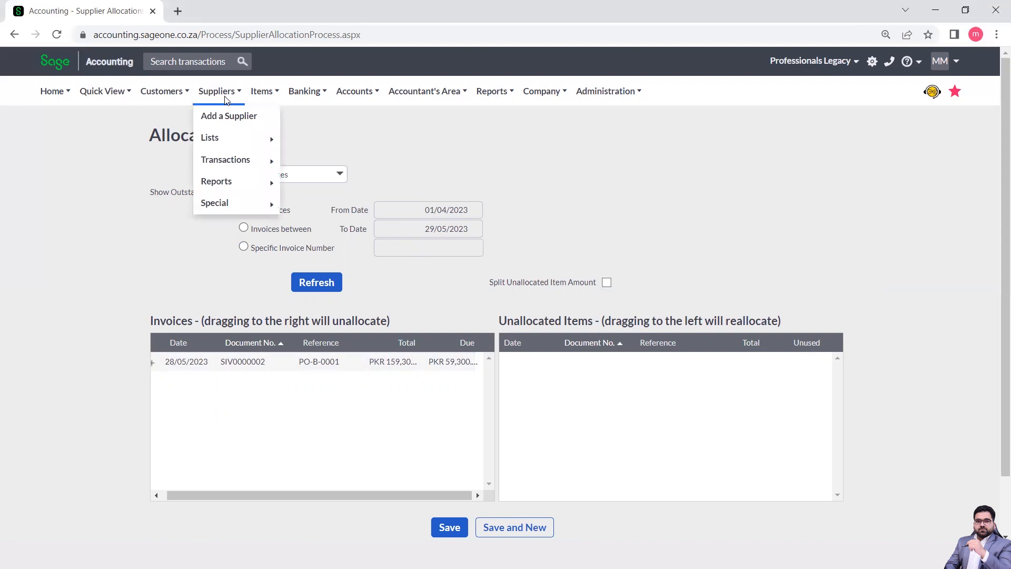
{"action": "mouse_move", "coordinate": [237, 158]}
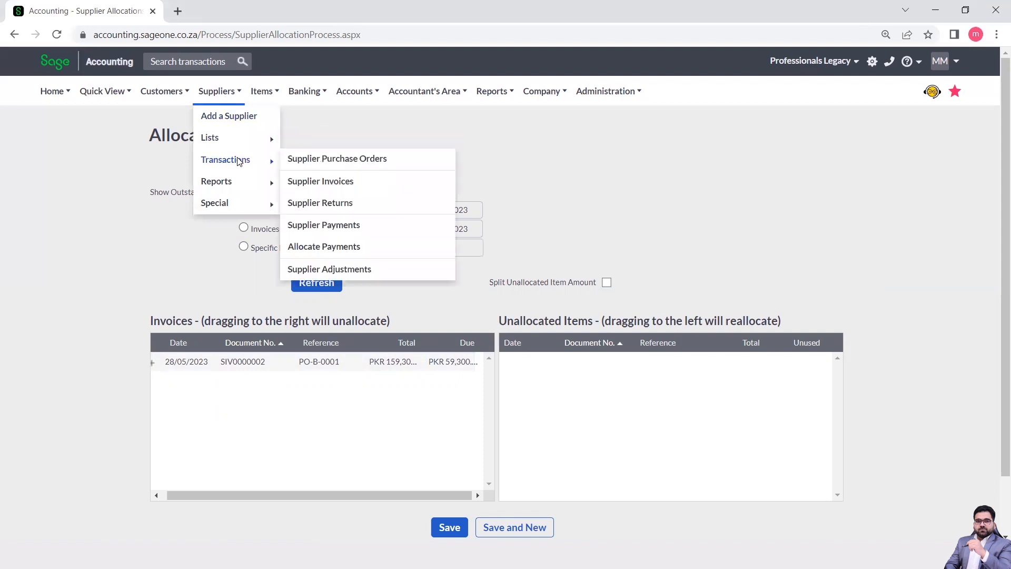
{"action": "left_click", "coordinate": [312, 183]}
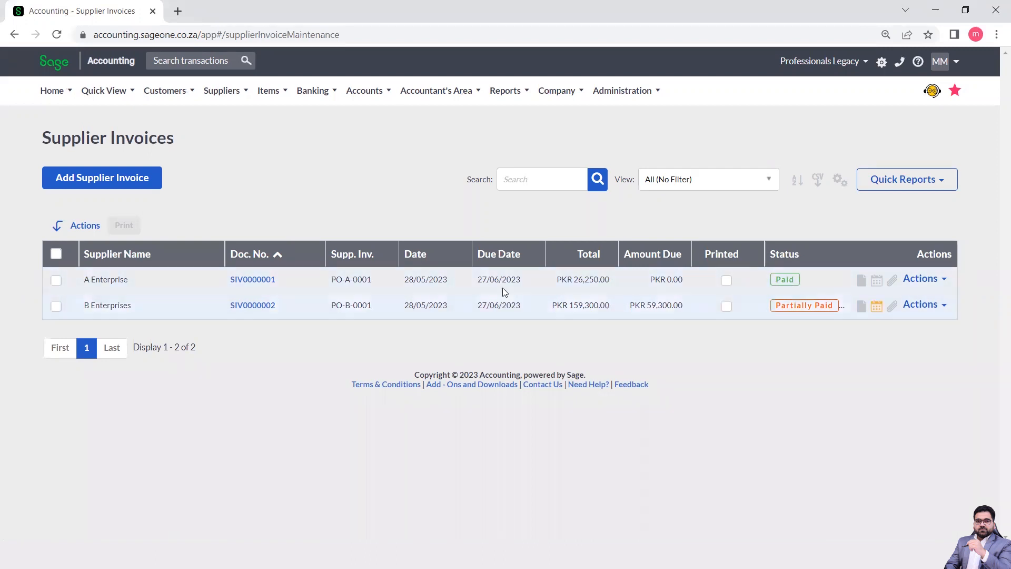
{"action": "left_click", "coordinate": [927, 283]}
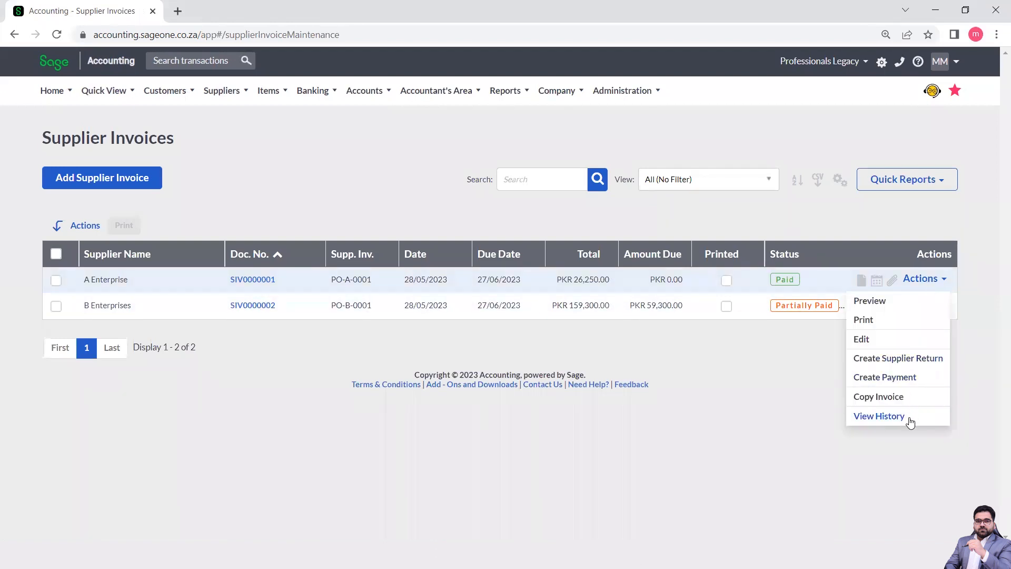
{"action": "left_click", "coordinate": [886, 420]}
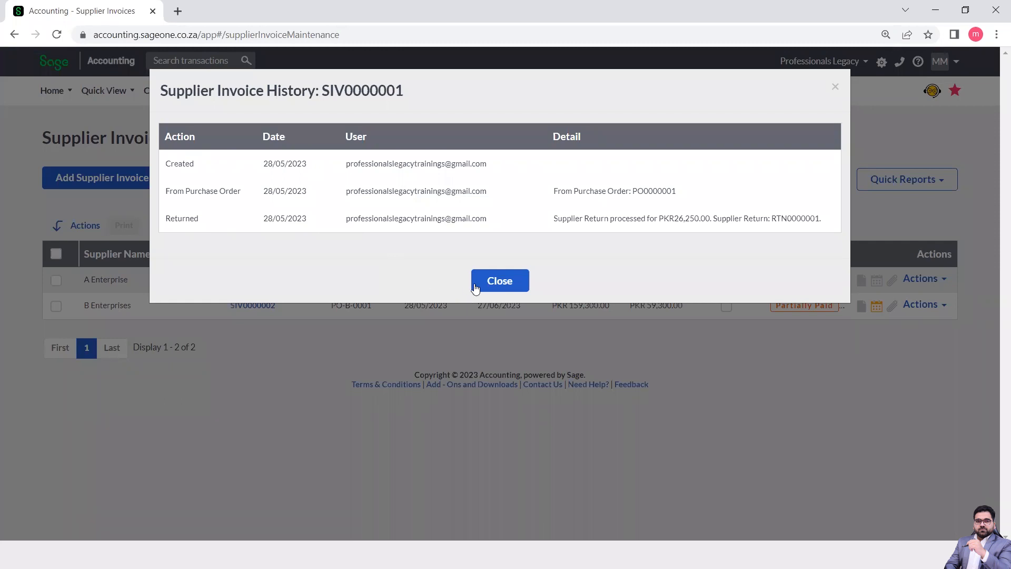
{"action": "left_click", "coordinate": [500, 280]}
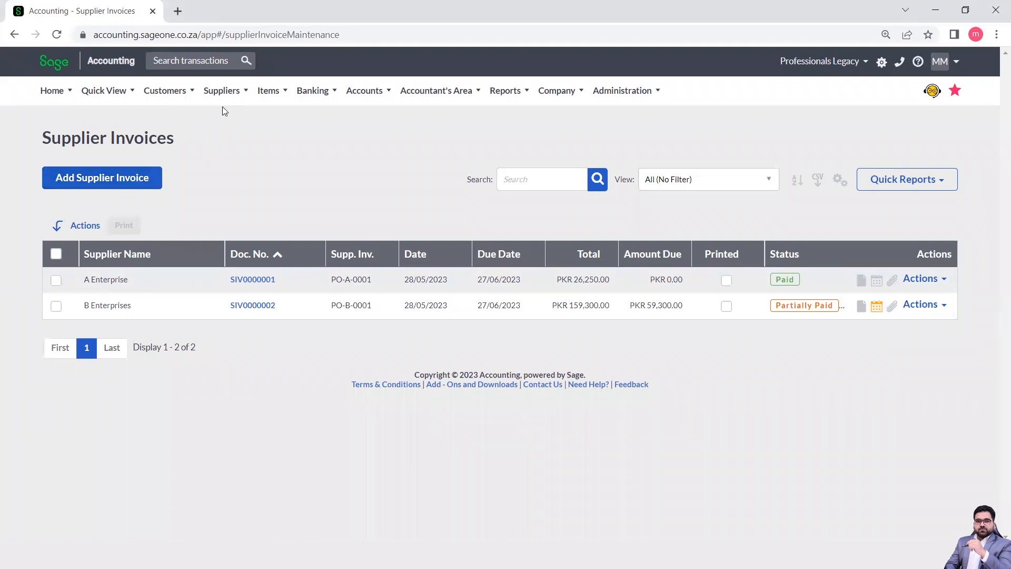
Open the Supplier Payments list and start a new supplier payment.
{"action": "mouse_move", "coordinate": [223, 102]}
{"action": "mouse_move", "coordinate": [244, 165]}
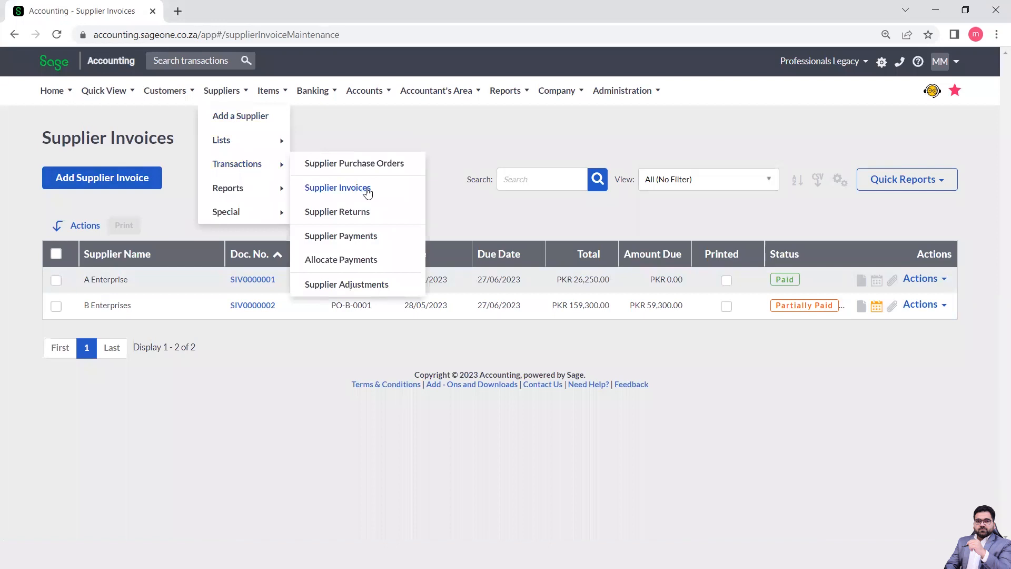
{"action": "left_click", "coordinate": [360, 238]}
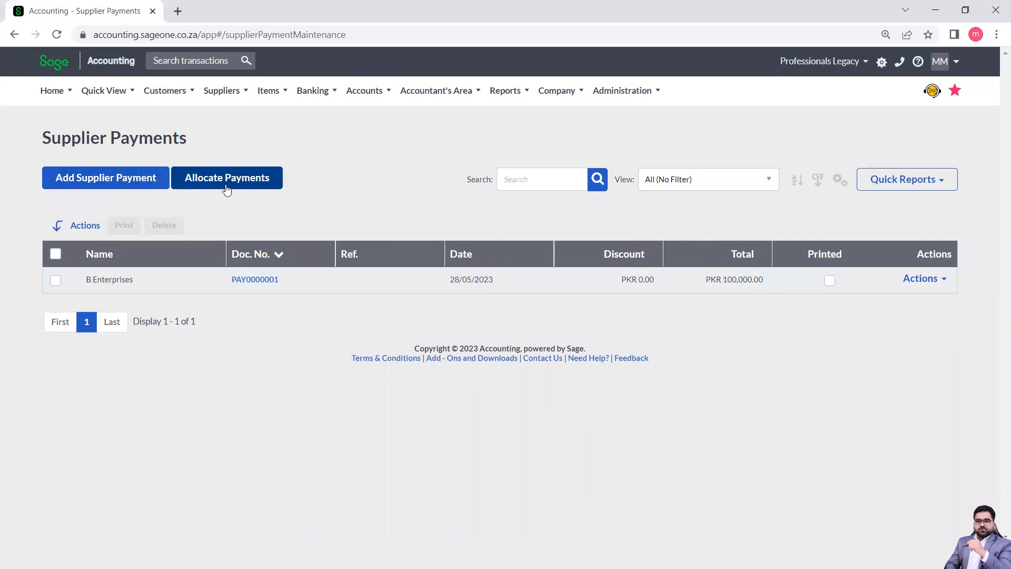
{"action": "left_click", "coordinate": [122, 182]}
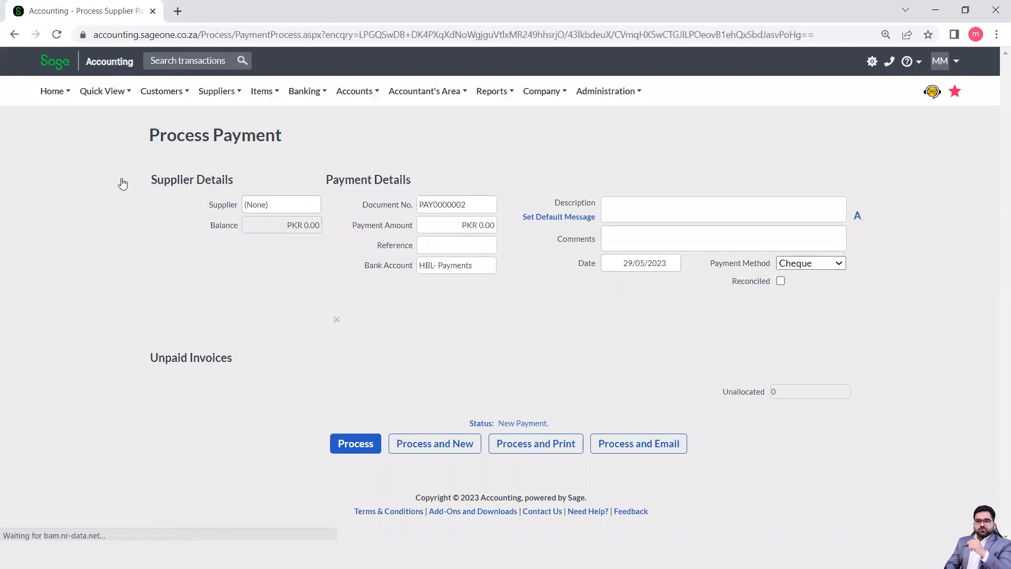
Select B Enterprises as the payment's supplier and enter the description "Advance Paid for Goods".
{"action": "left_click", "coordinate": [314, 205]}
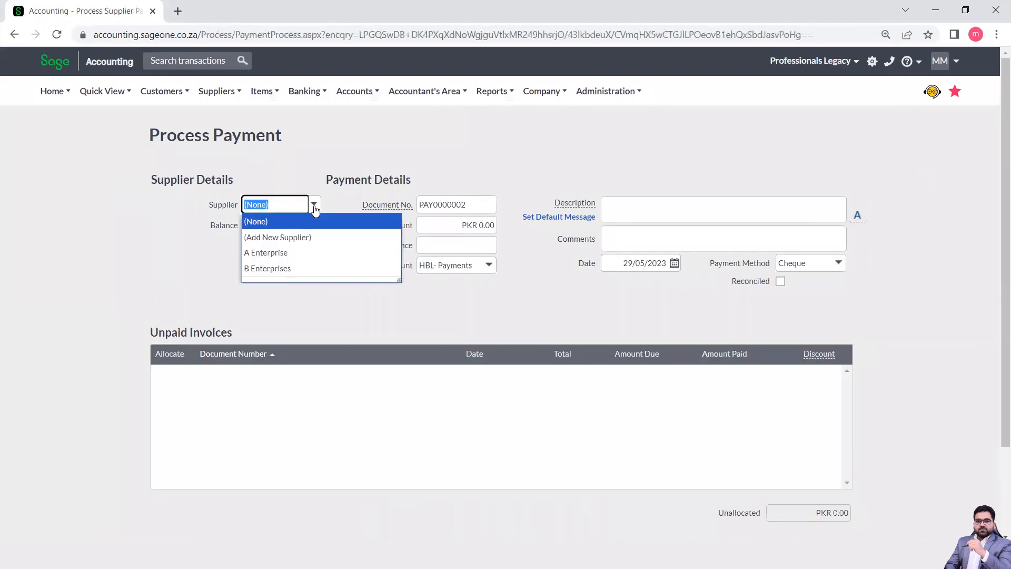
{"action": "left_click", "coordinate": [281, 268]}
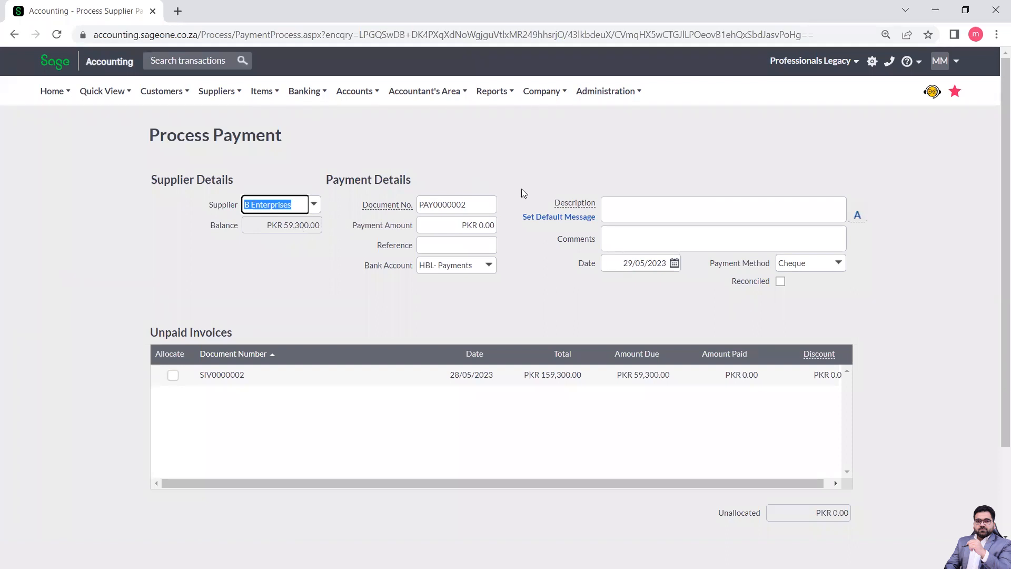
{"action": "mouse_move", "coordinate": [563, 203]}
{"action": "left_click", "coordinate": [627, 203]}
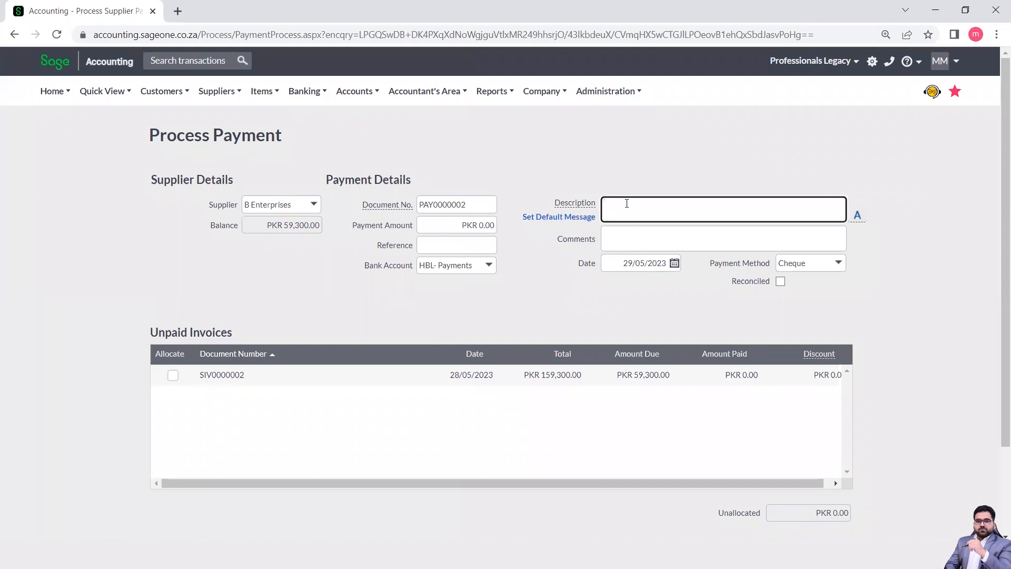
{"action": "type", "text": "Advance Paid for Goods"}
Set the payment amount to PKR 90,000 and process the payment with no invoice allocated.
{"action": "left_click", "coordinate": [484, 228]}
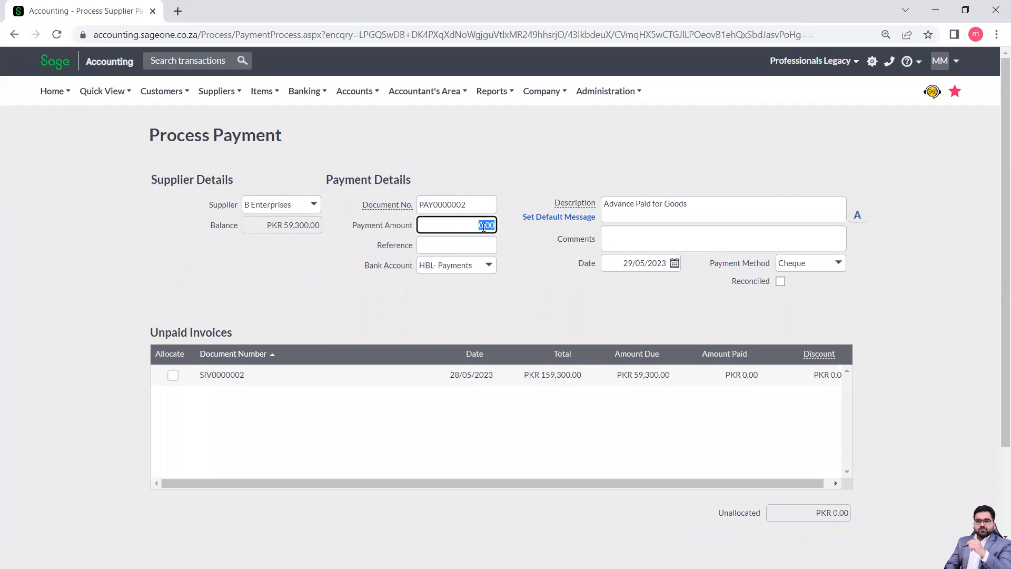
{"action": "type", "text": "90000"}
{"action": "left_click", "coordinate": [544, 299]}
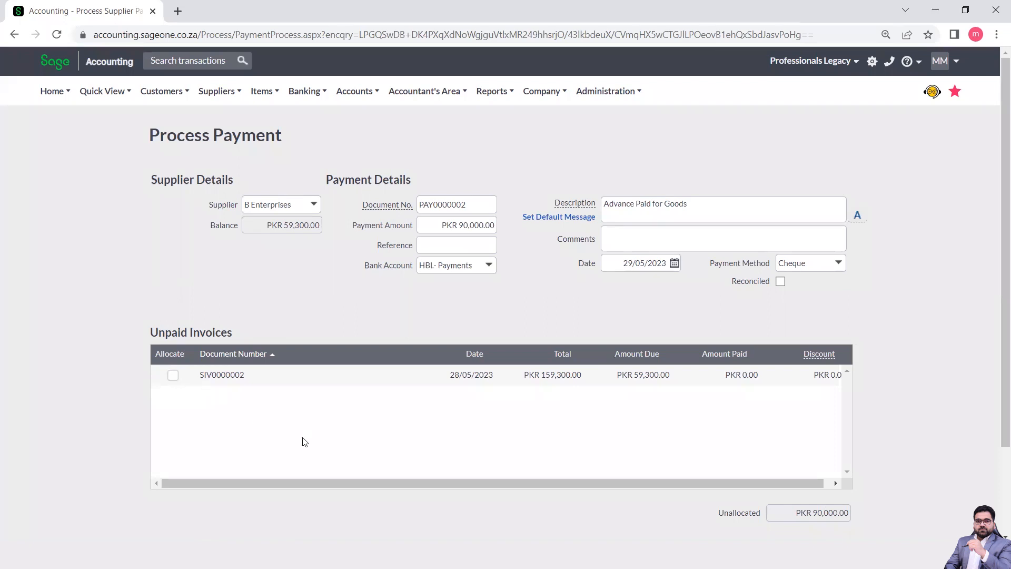
{"action": "scroll", "coordinate": [304, 442], "scroll_direction": "down", "scroll_amount": 1}
{"action": "scroll", "coordinate": [303, 440], "scroll_direction": "down", "scroll_amount": 2}
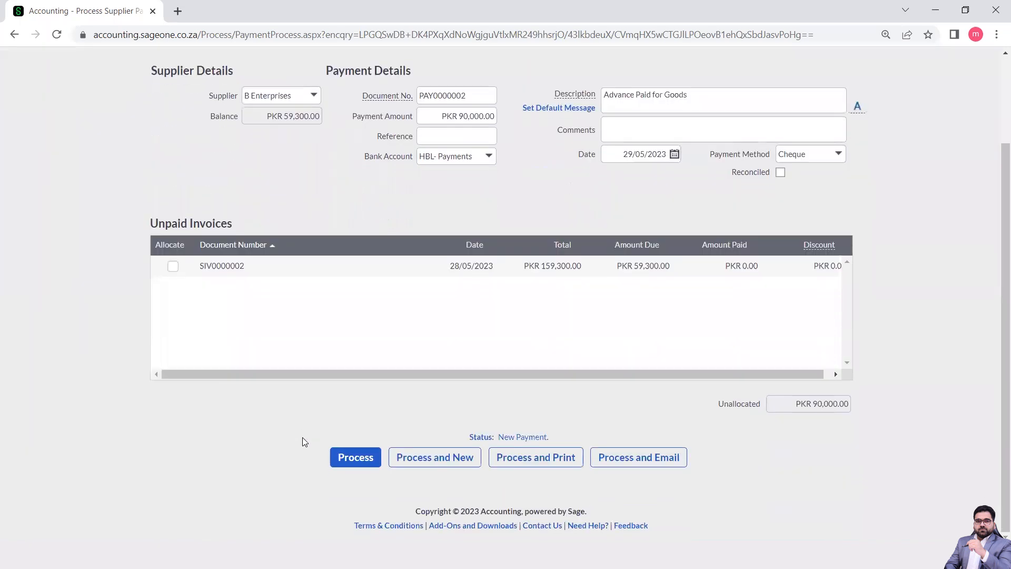
{"action": "left_click", "coordinate": [357, 457]}
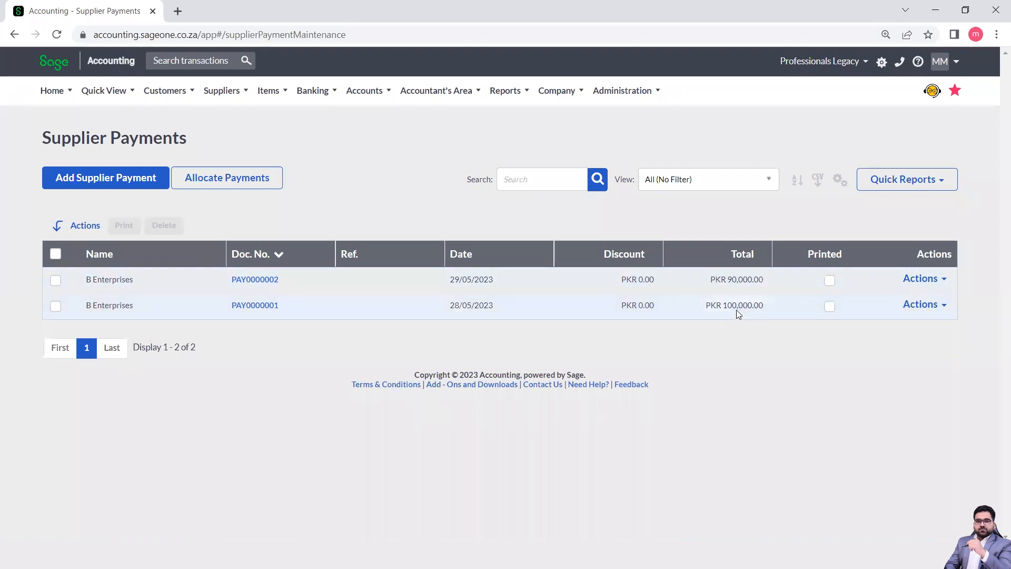
Start another supplier payment and select B Enterprises as its supplier.
{"action": "left_click", "coordinate": [88, 179]}
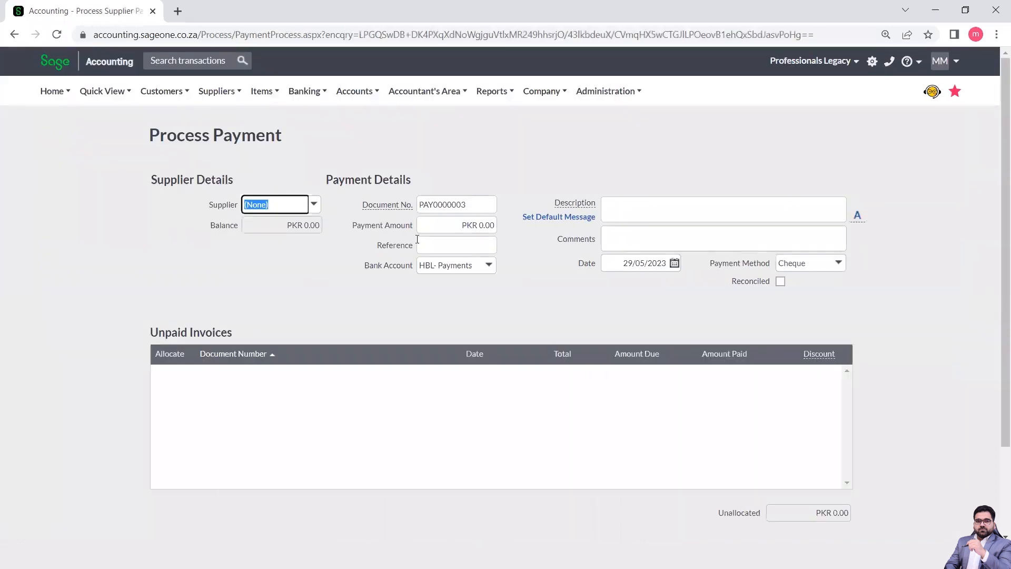
{"action": "left_click", "coordinate": [314, 204]}
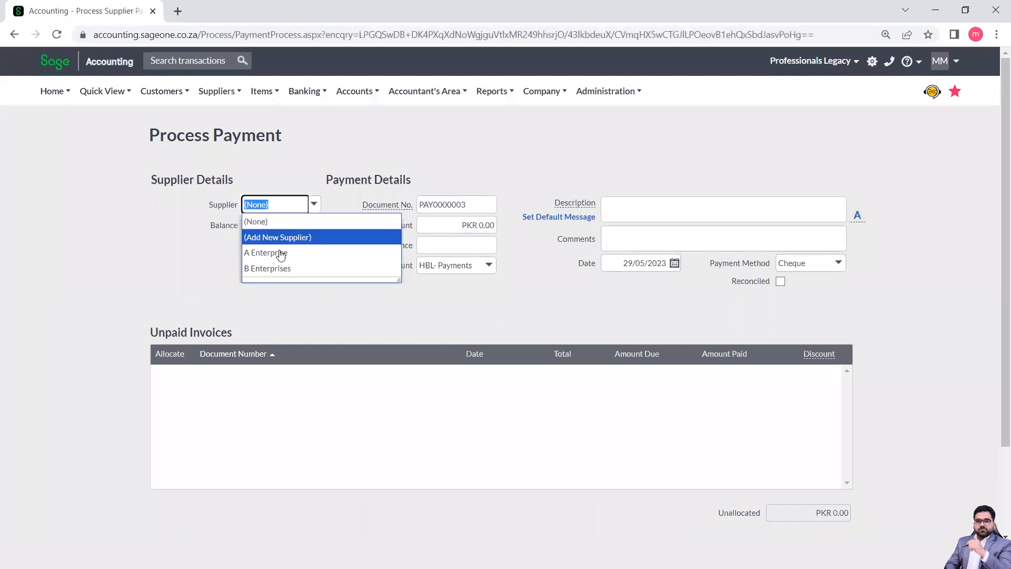
{"action": "left_click", "coordinate": [276, 269]}
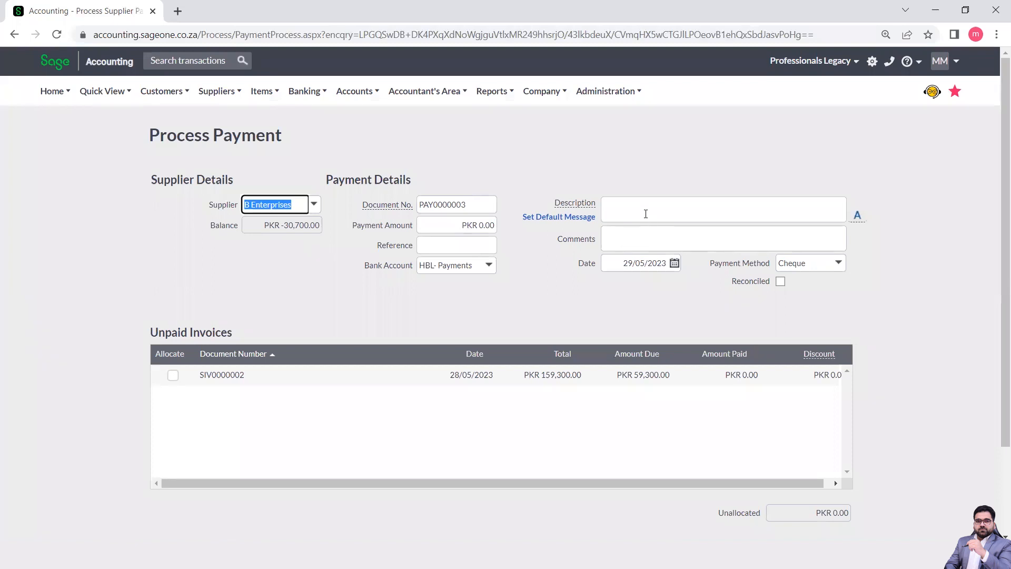
Enter "Paid for Goods" as the description of the new B Enterprises payment.
{"action": "left_click", "coordinate": [645, 214]}
{"action": "type", "text": "Adva"}
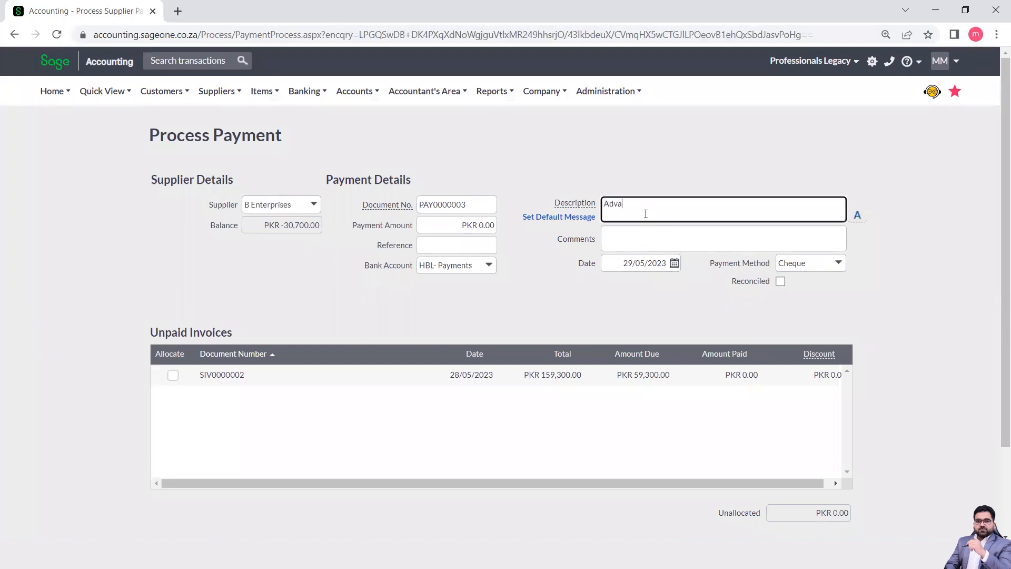
{"action": "type", "text": "nce Paid"}
{"action": "key", "text": "BackSpace"}
{"action": "key", "text": "BackSpace"}
{"action": "key", "text": "BackSpace"}
{"action": "key", "text": "BackSpace"}
{"action": "key", "text": "BackSpace"}
{"action": "key", "text": "BackSpace"}
{"action": "key", "text": "BackSpace"}
{"action": "key", "text": "BackSpace"}
{"action": "key", "text": "BackSpace"}
{"action": "key", "text": "BackSpace"}
{"action": "key", "text": "BackSpace"}
{"action": "key", "text": "BackSpace"}
{"action": "type", "text": "Paid for Goods"}
Set the payment amount to PKR 200,000 and process the payment without allocating it to the unpaid invoice.
{"action": "left_click", "coordinate": [487, 227]}
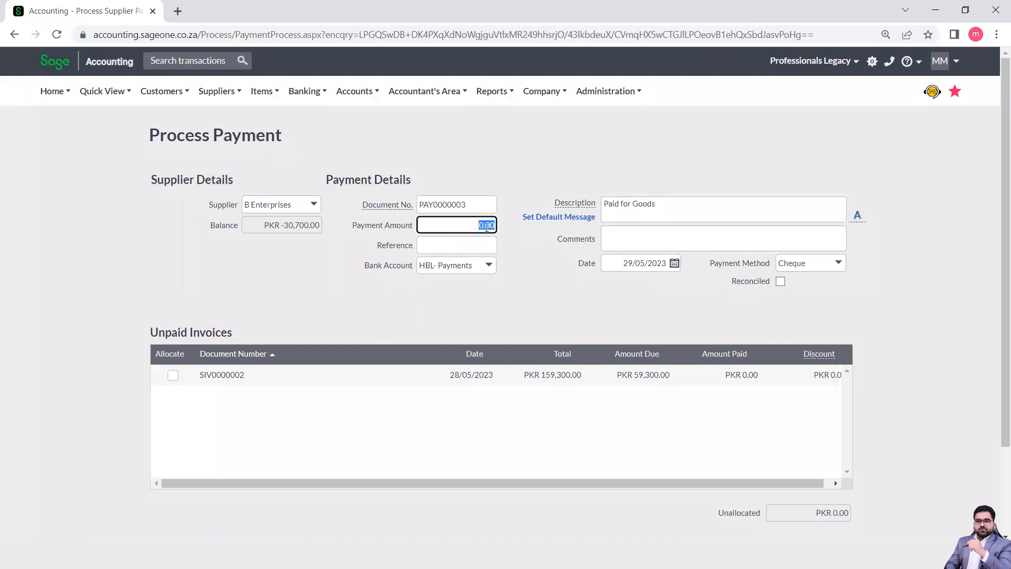
{"action": "type", "text": "200000"}
{"action": "left_click", "coordinate": [512, 314]}
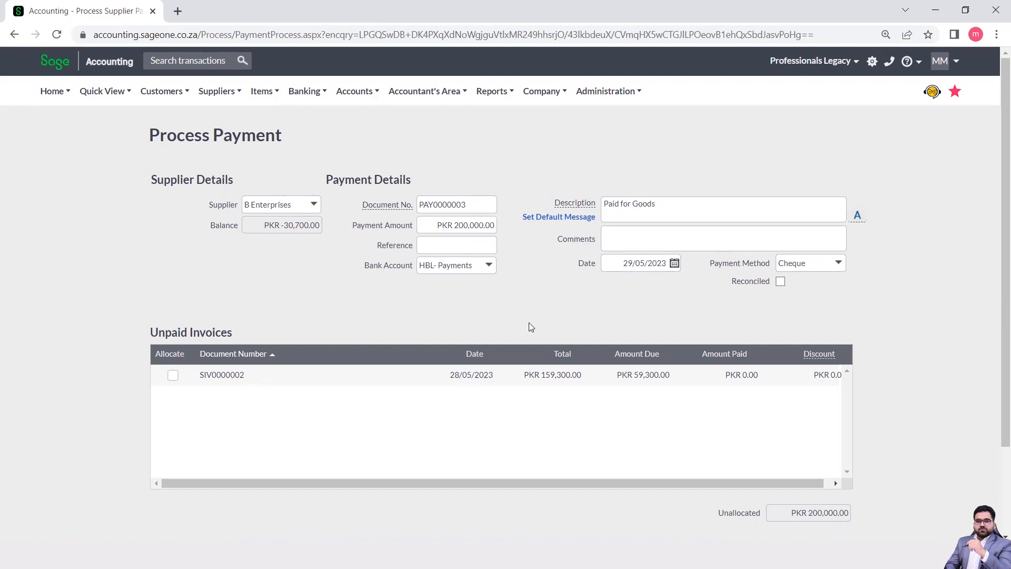
{"action": "scroll", "coordinate": [529, 324], "scroll_direction": "down", "scroll_amount": 2}
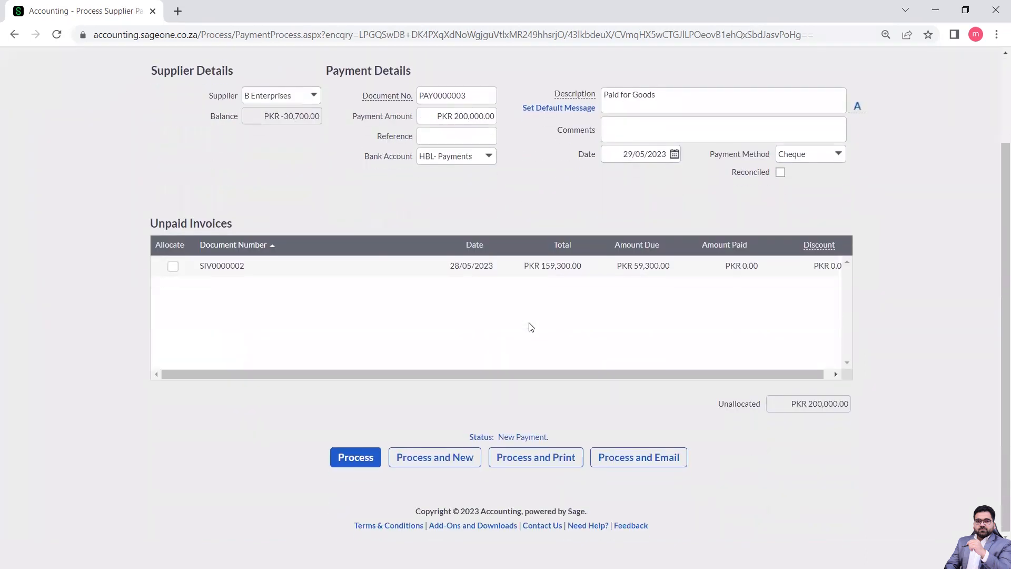
{"action": "left_click", "coordinate": [365, 462]}
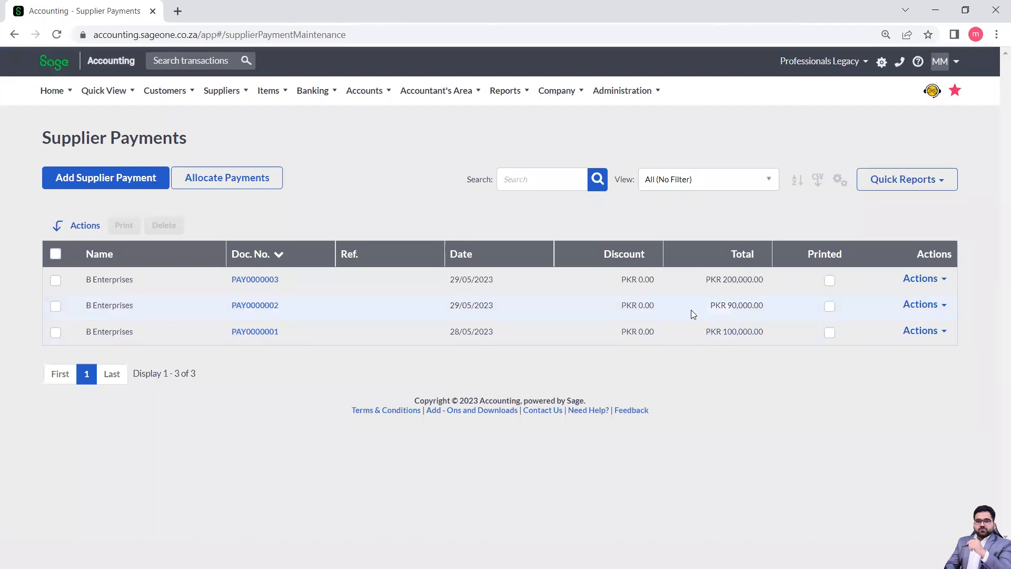
Open the Supplier Invoices list and start a new supplier invoice.
{"action": "left_click", "coordinate": [217, 92]}
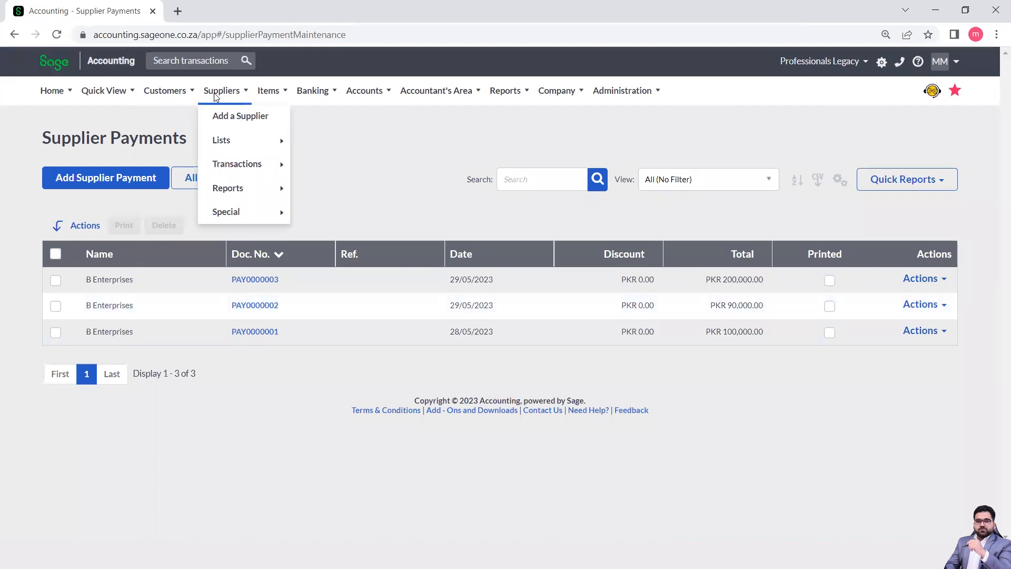
{"action": "mouse_move", "coordinate": [235, 143]}
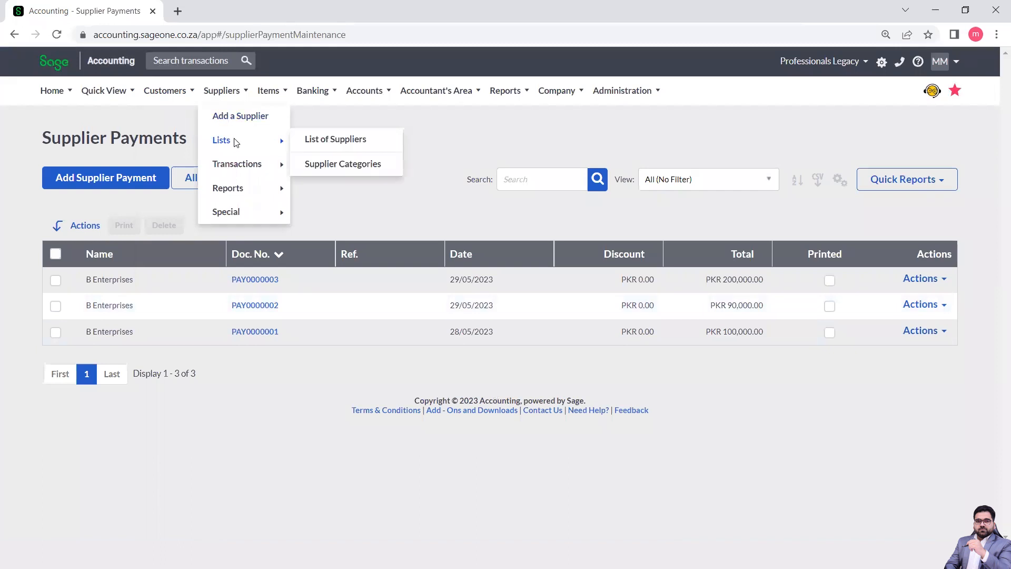
{"action": "mouse_move", "coordinate": [267, 163]}
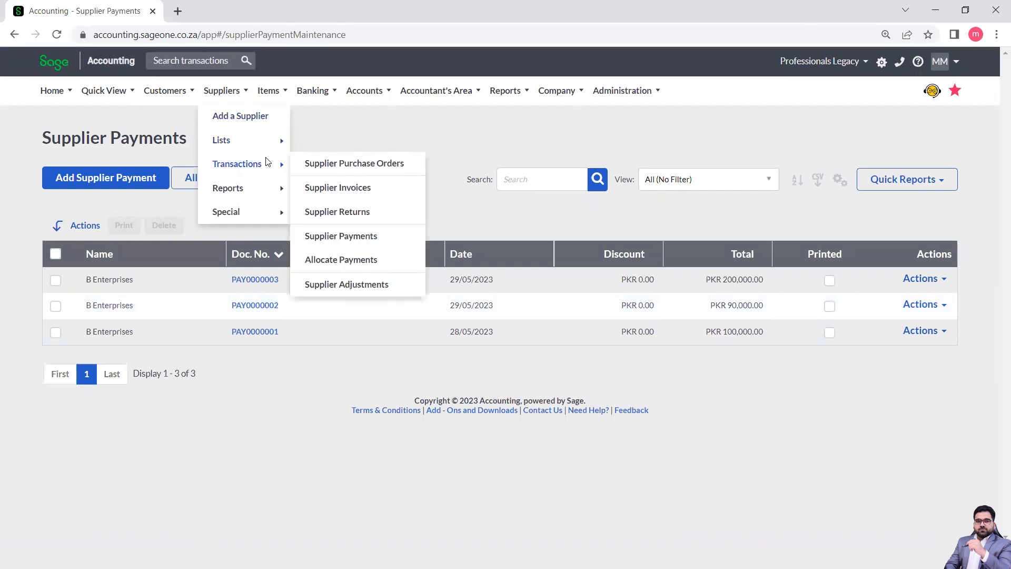
{"action": "left_click", "coordinate": [334, 189]}
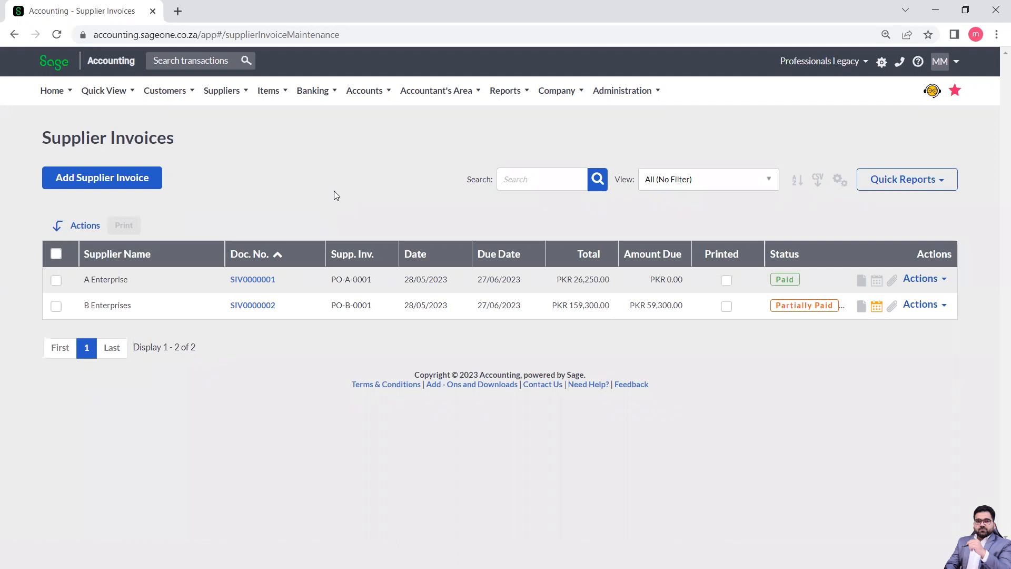
{"action": "left_click", "coordinate": [119, 179]}
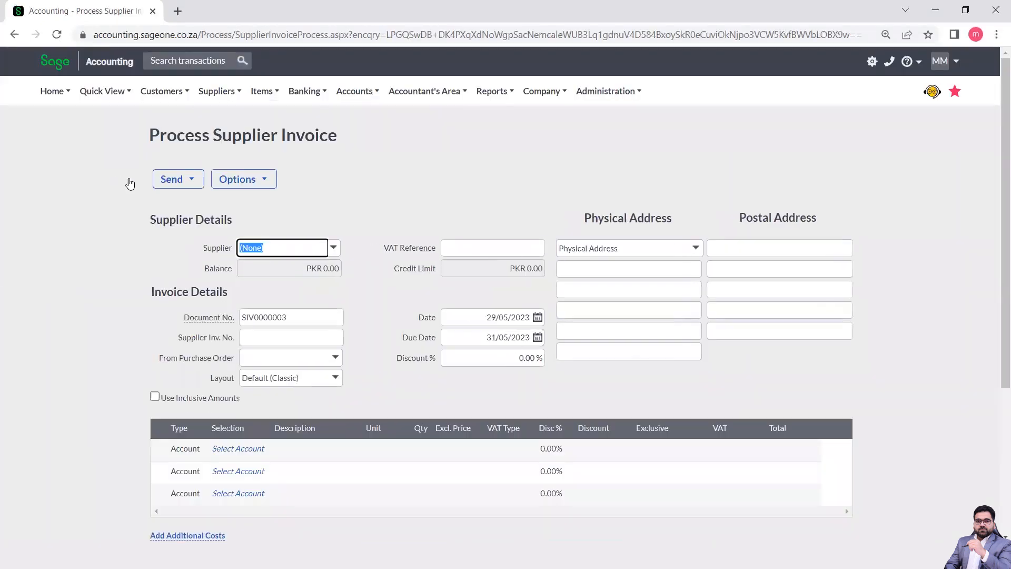
Select B Enterprises as the invoice's supplier and set the supplier invoice number to SI-00005.
{"action": "left_click", "coordinate": [334, 249]}
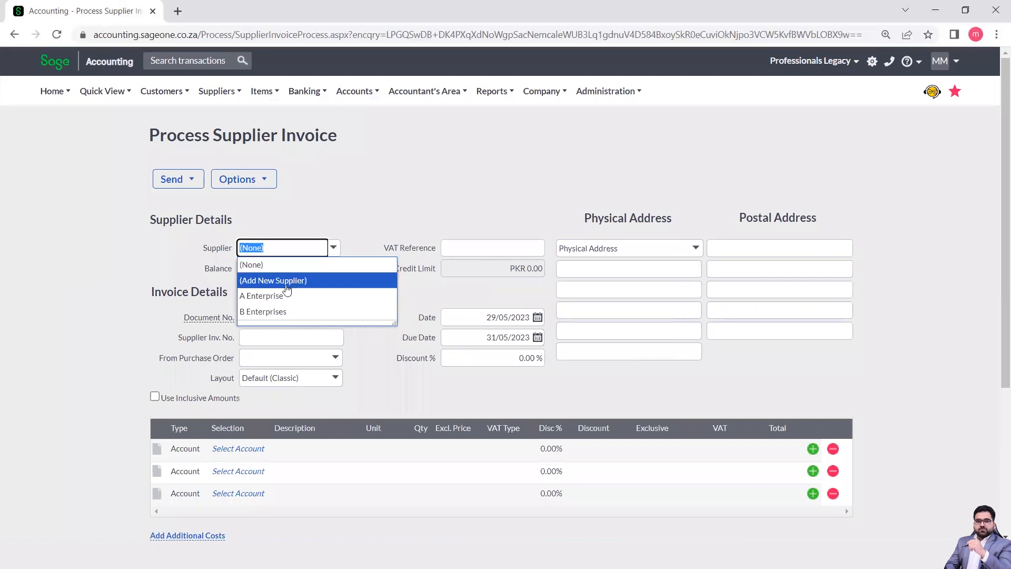
{"action": "left_click", "coordinate": [266, 311]}
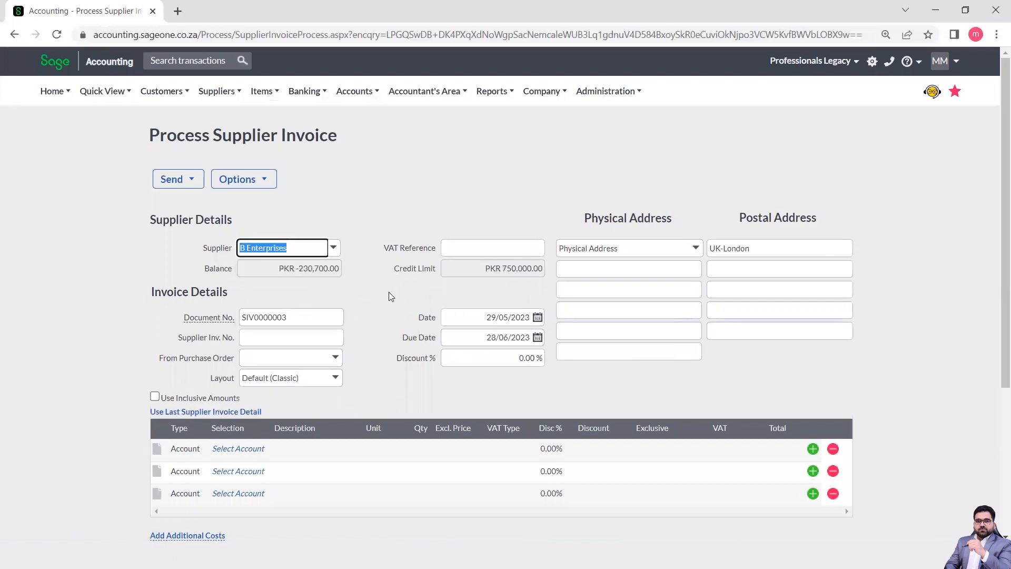
{"action": "scroll", "coordinate": [390, 295], "scroll_direction": "down", "scroll_amount": 2}
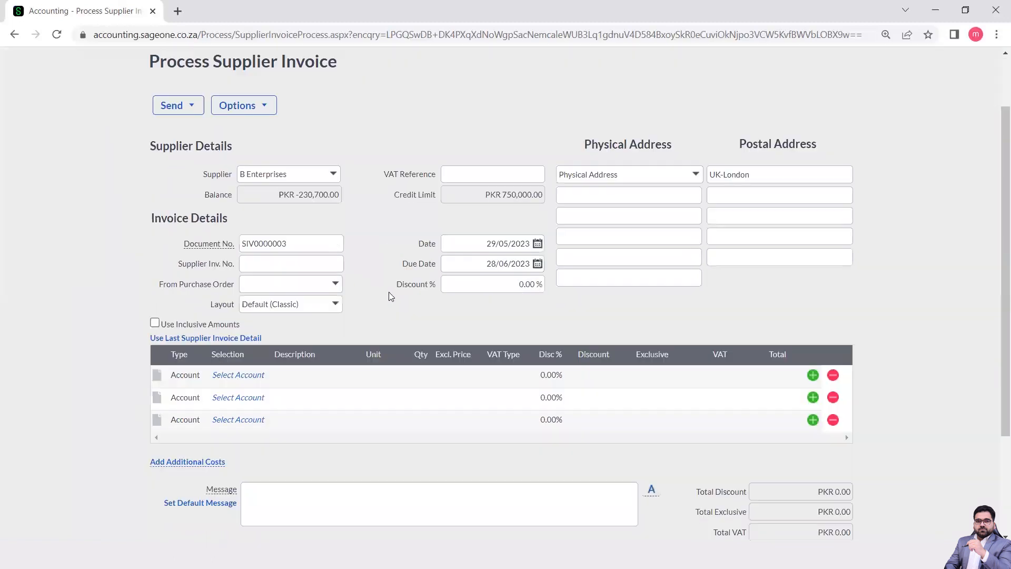
{"action": "scroll", "coordinate": [391, 296], "scroll_direction": "down", "scroll_amount": 1}
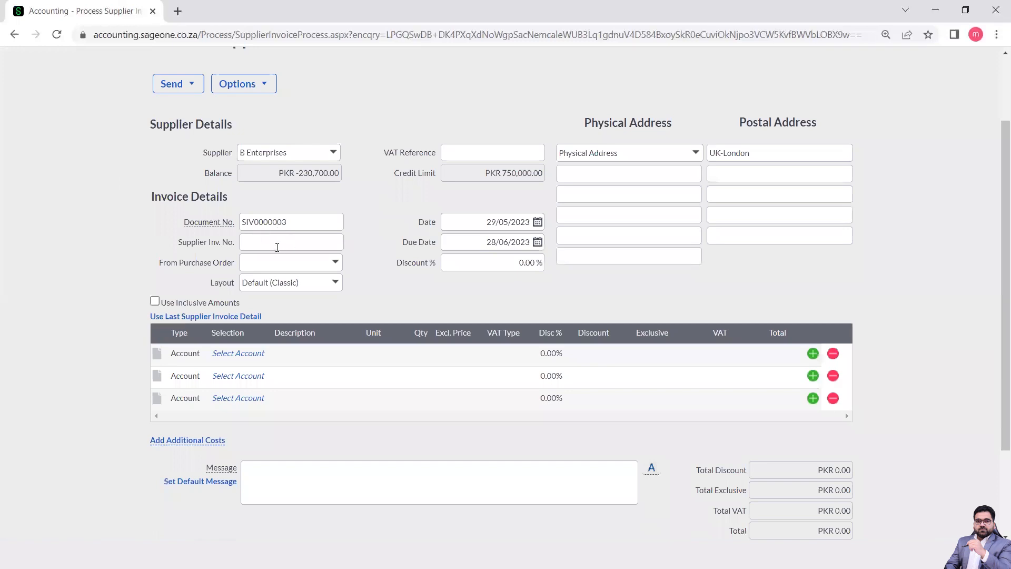
{"action": "left_click", "coordinate": [277, 247]}
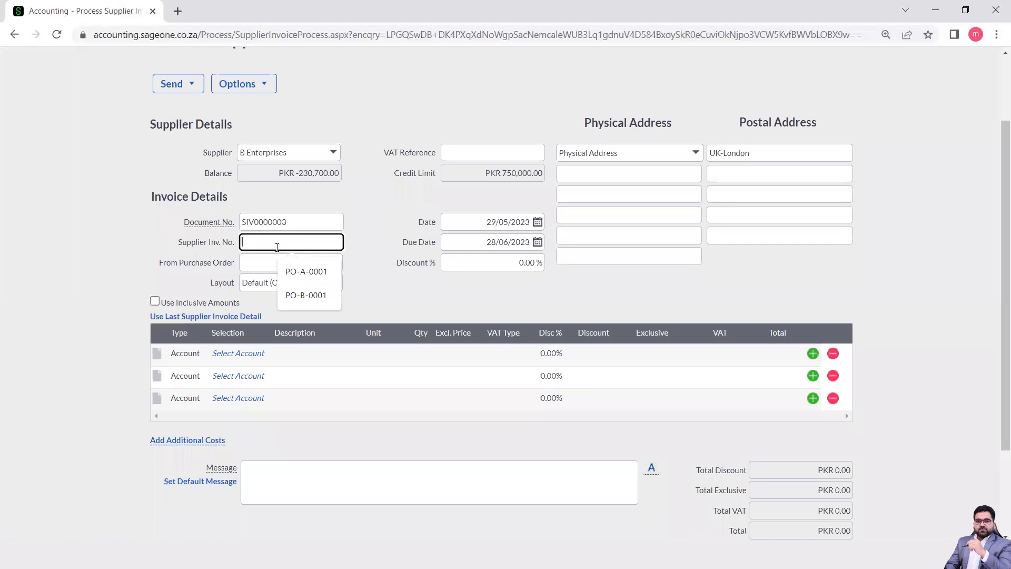
{"action": "type", "text": "SI-00005"}
{"action": "left_click", "coordinate": [375, 292]}
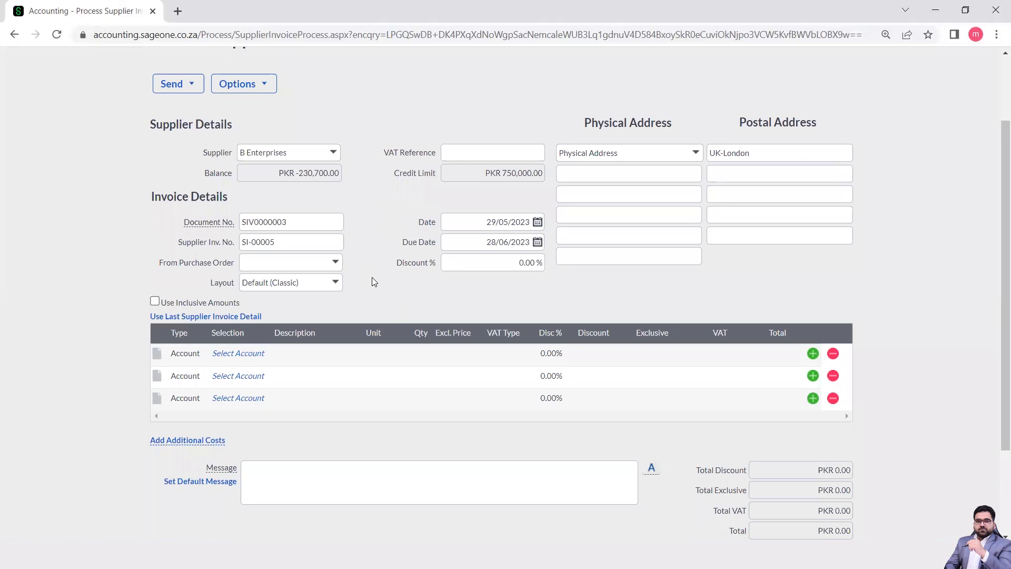
Change the first invoice line's type to Item and select SC-0002 Protein Pack for it.
{"action": "left_click", "coordinate": [184, 357]}
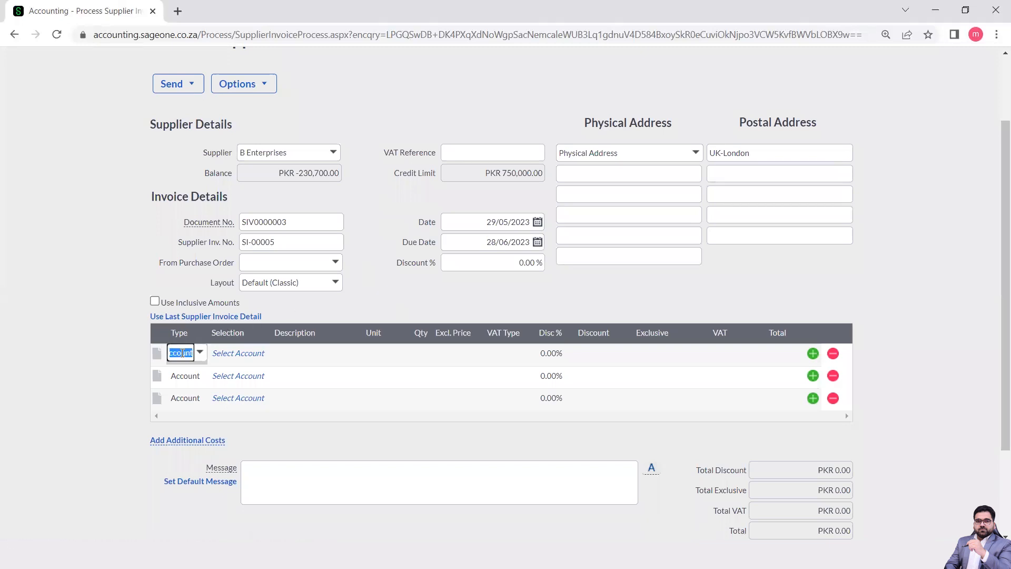
{"action": "left_click", "coordinate": [193, 362]}
{"action": "left_click", "coordinate": [194, 370]}
{"action": "left_click", "coordinate": [251, 360]}
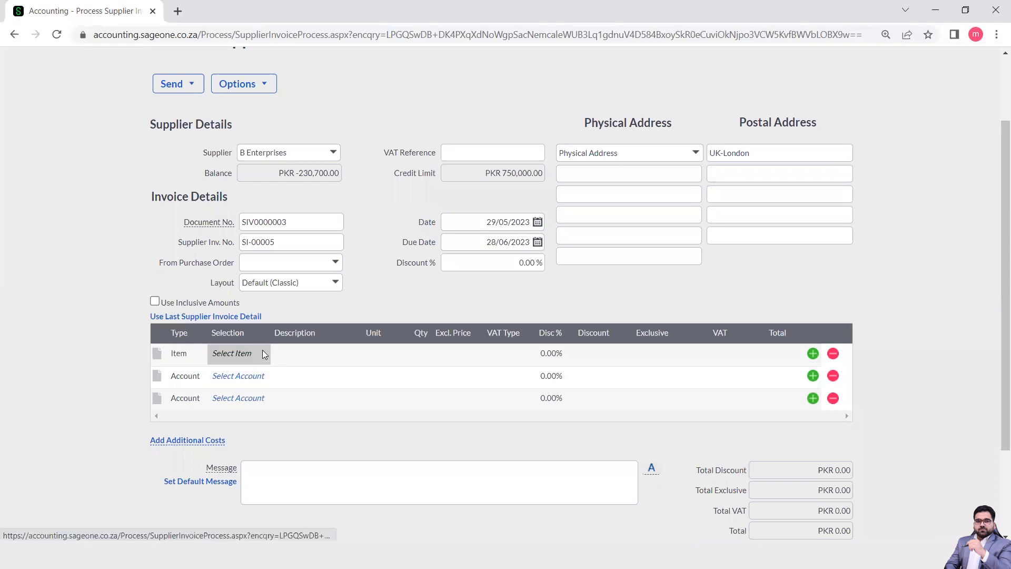
{"action": "left_click", "coordinate": [254, 358]}
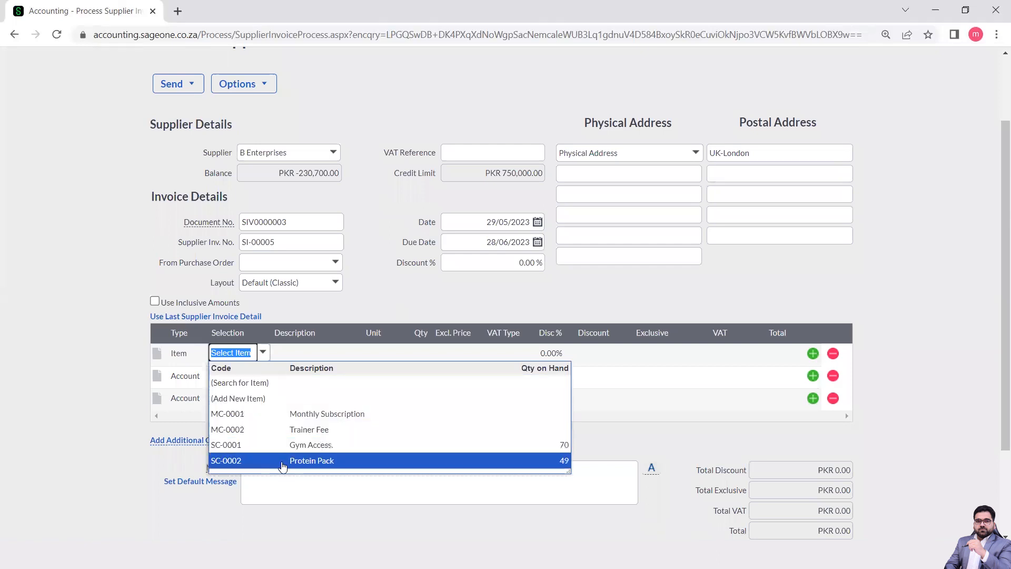
{"action": "left_click", "coordinate": [283, 462]}
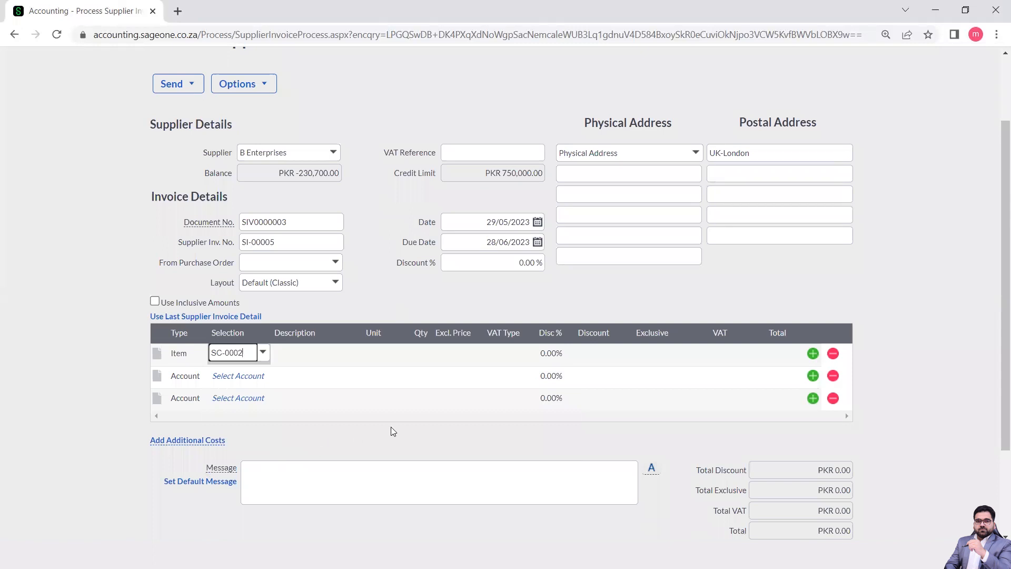
{"action": "left_click", "coordinate": [312, 355]}
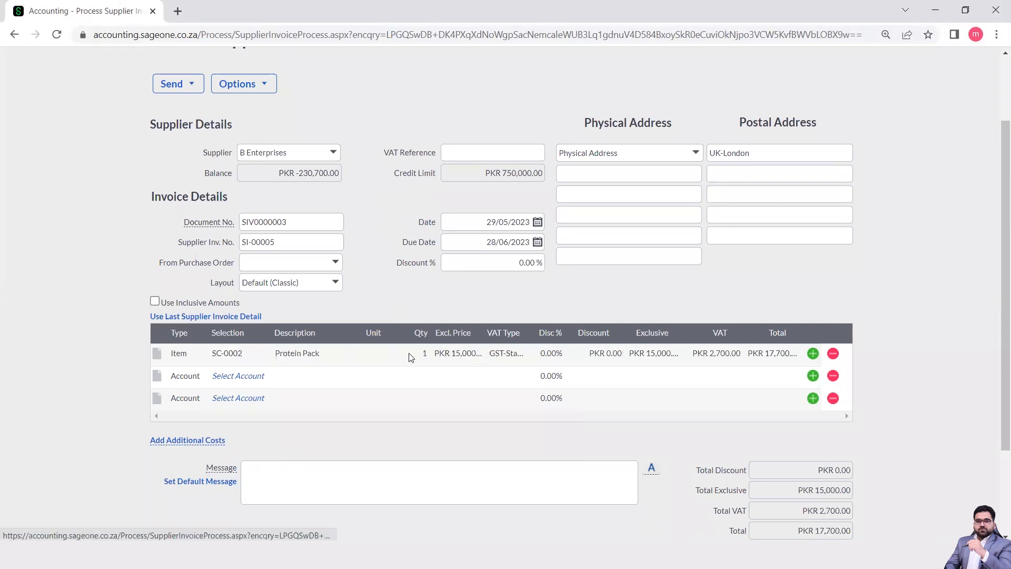
Set the Protein Pack quantity to 7 and remove the two empty account lines from the invoice.
{"action": "left_click", "coordinate": [426, 354]}
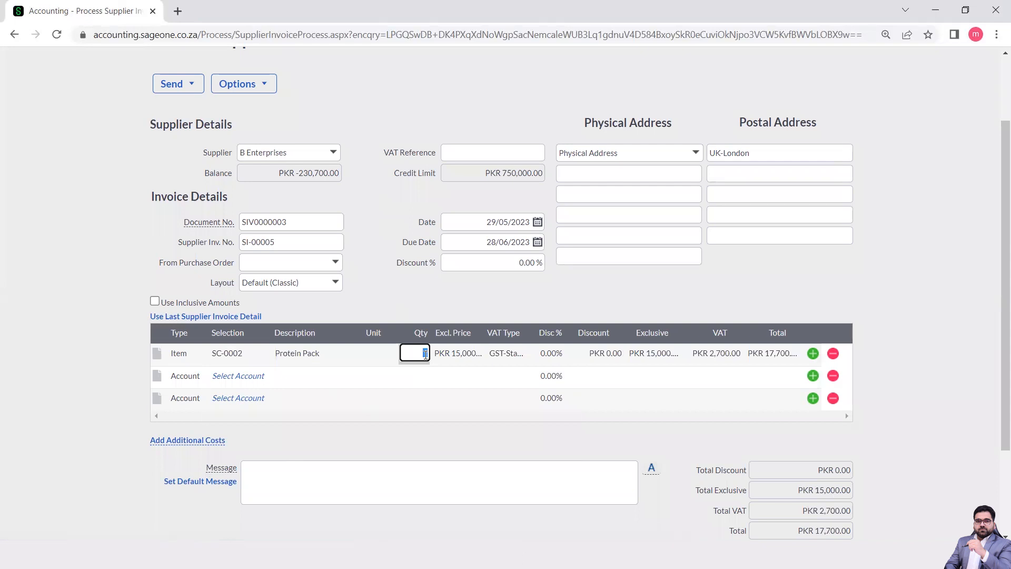
{"action": "type", "text": "7"}
{"action": "left_click", "coordinate": [120, 387]}
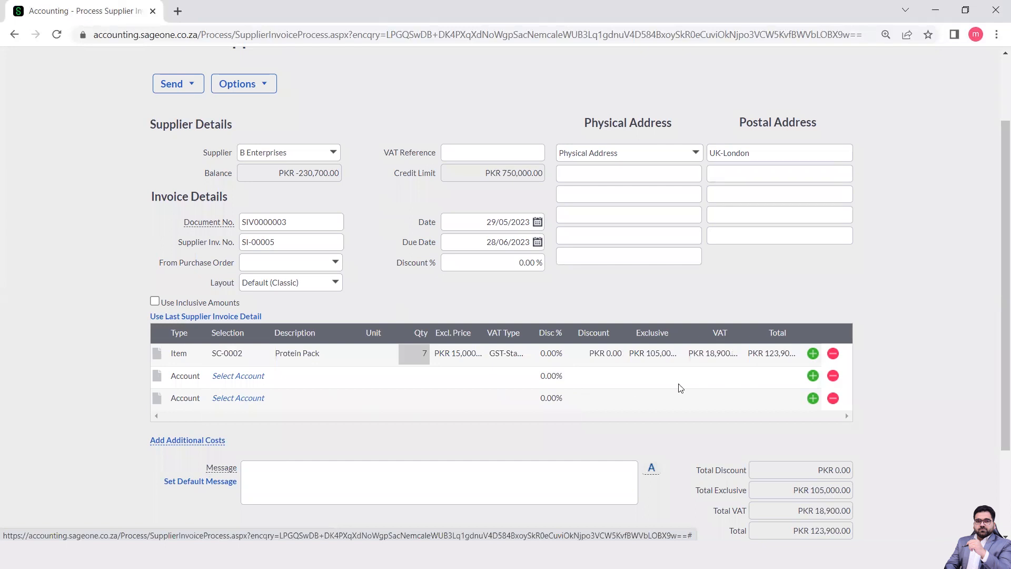
{"action": "left_click", "coordinate": [834, 377]}
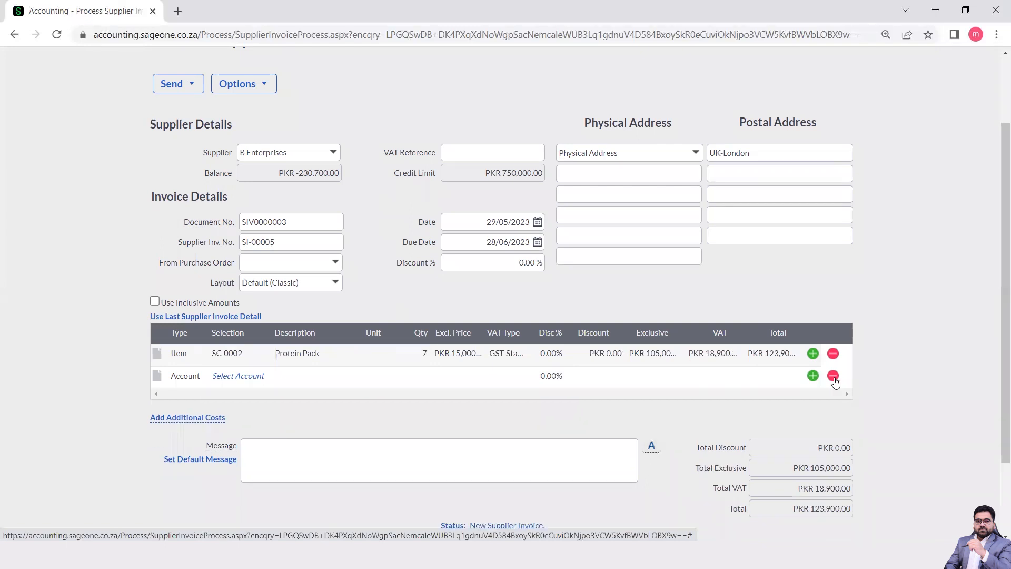
{"action": "left_click", "coordinate": [834, 377]}
{"action": "scroll", "coordinate": [923, 402], "scroll_direction": "down", "scroll_amount": 2}
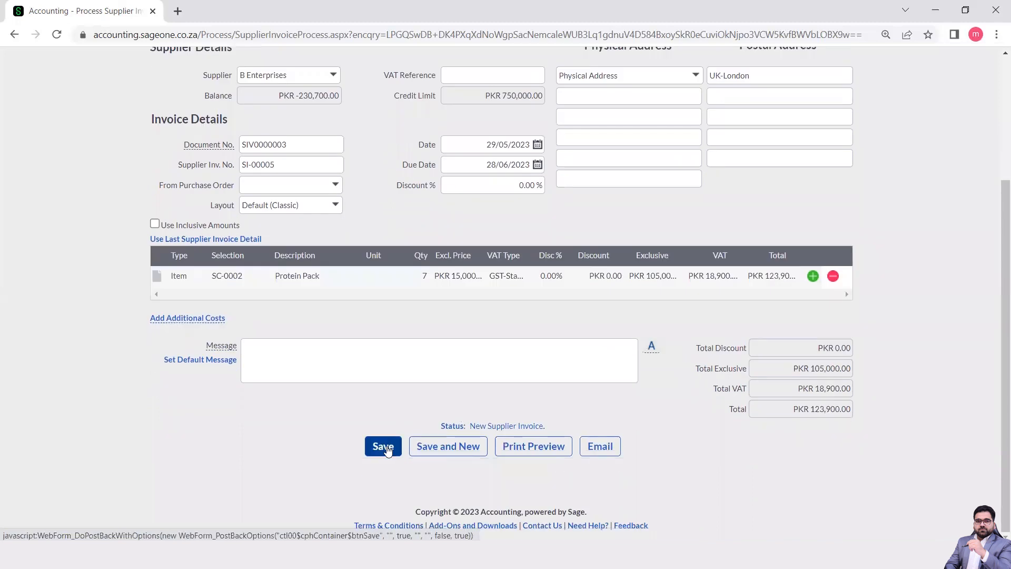
Save the current supplier invoice and start another one with B Enterprises as the supplier.
{"action": "left_click", "coordinate": [387, 448]}
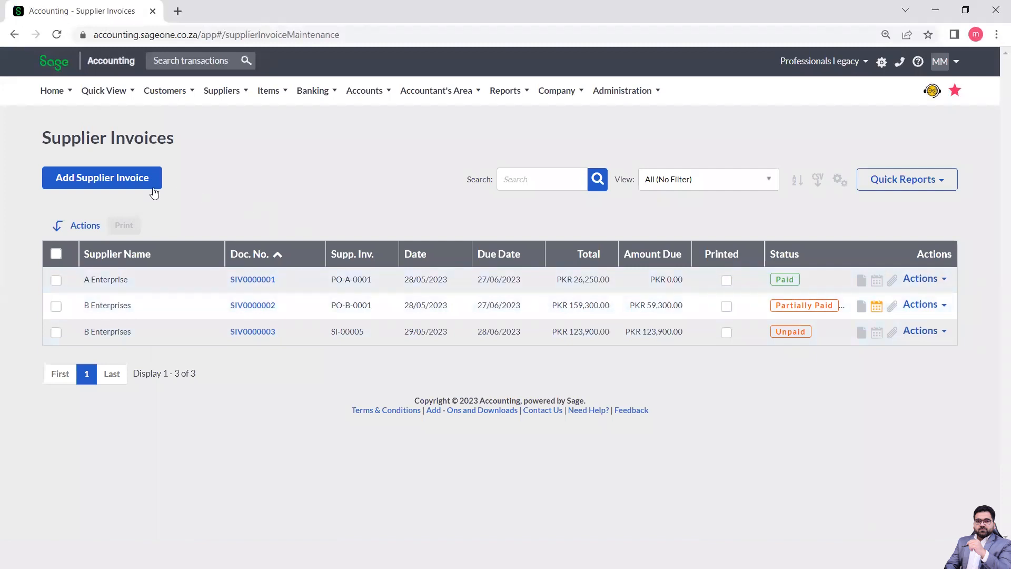
{"action": "left_click", "coordinate": [127, 179]}
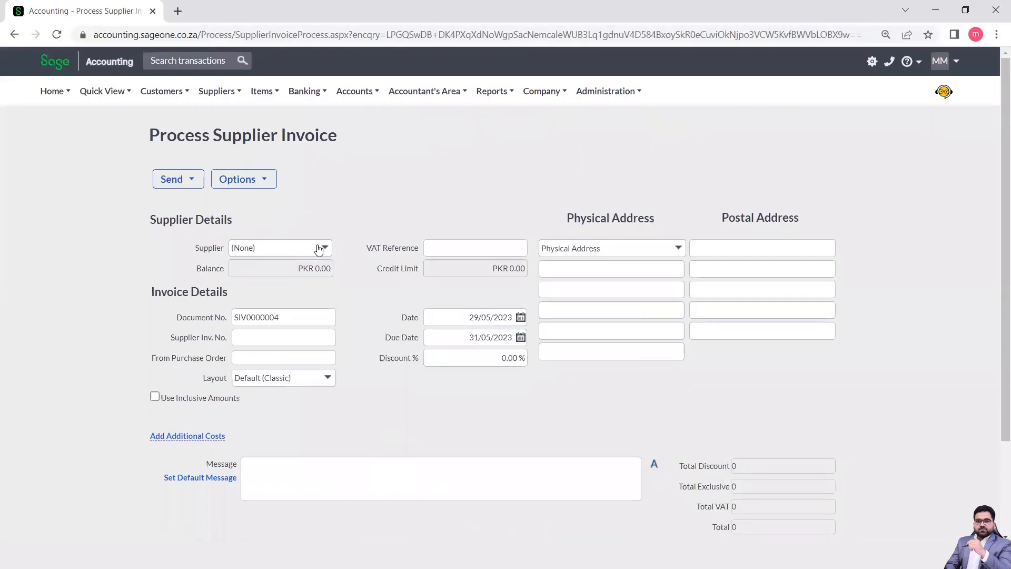
{"action": "left_click", "coordinate": [334, 248]}
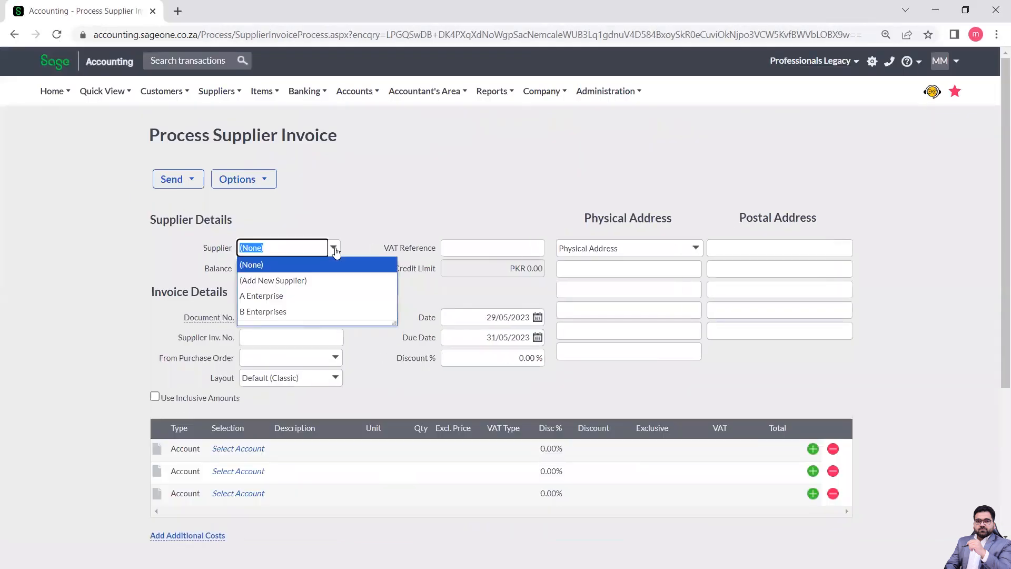
{"action": "left_click", "coordinate": [268, 314]}
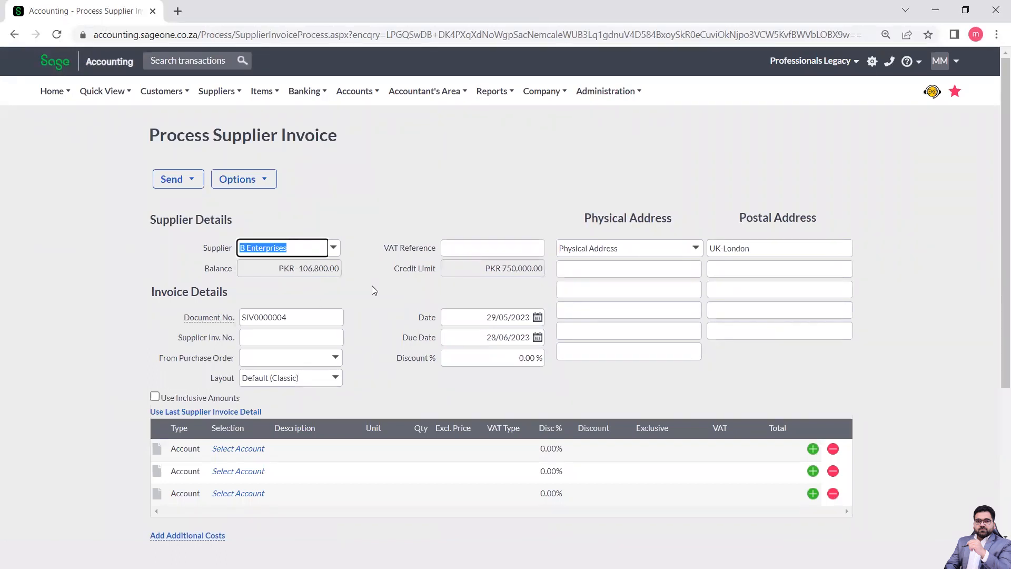
Open the Supplier Payments list in a separate browser tab, review the B Enterprises payments and return to the new invoice.
{"action": "mouse_move", "coordinate": [229, 98]}
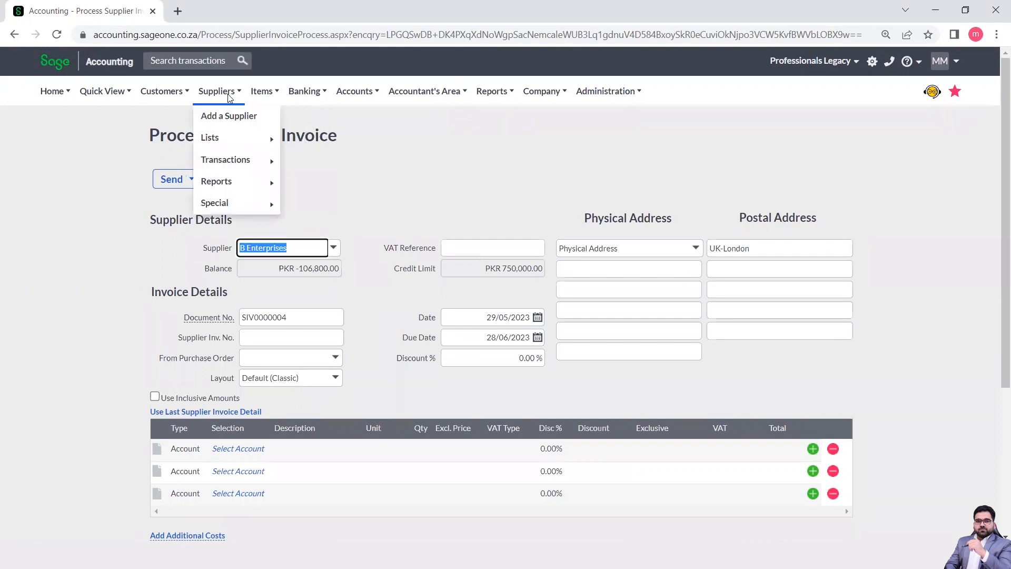
{"action": "mouse_move", "coordinate": [226, 160]}
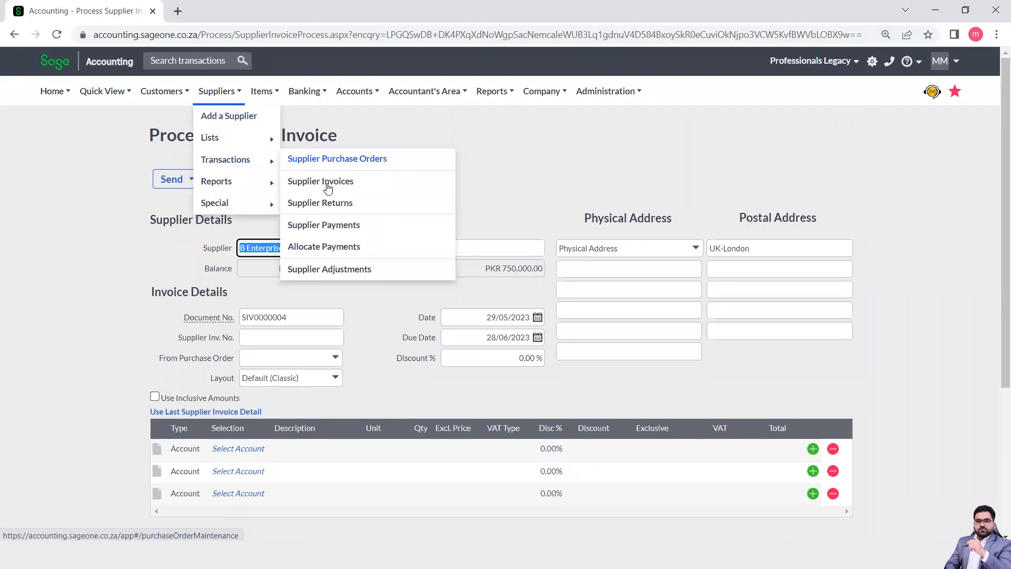
{"action": "right_click", "coordinate": [327, 223]}
{"action": "left_click", "coordinate": [371, 235]}
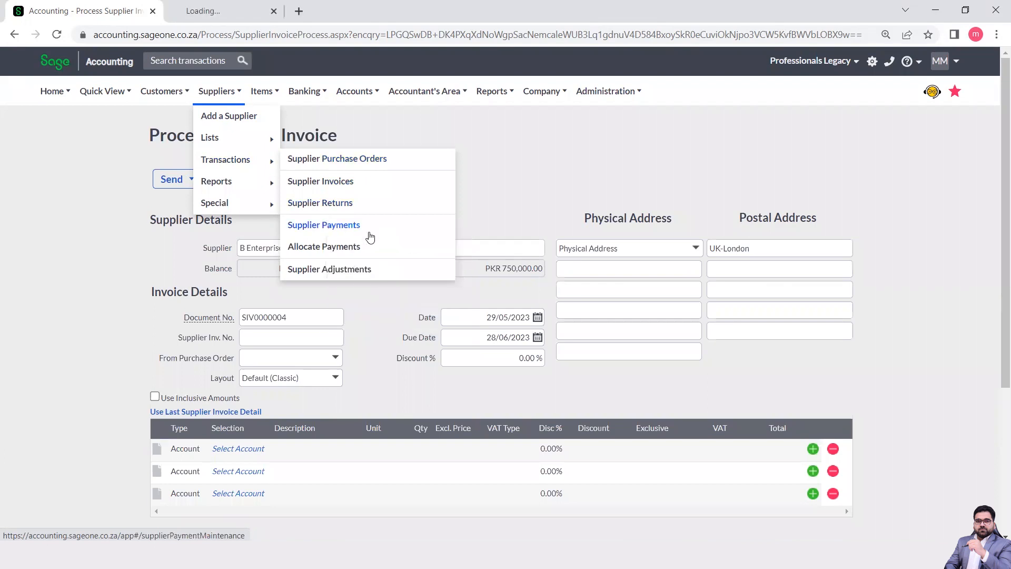
{"action": "left_click", "coordinate": [210, 6]}
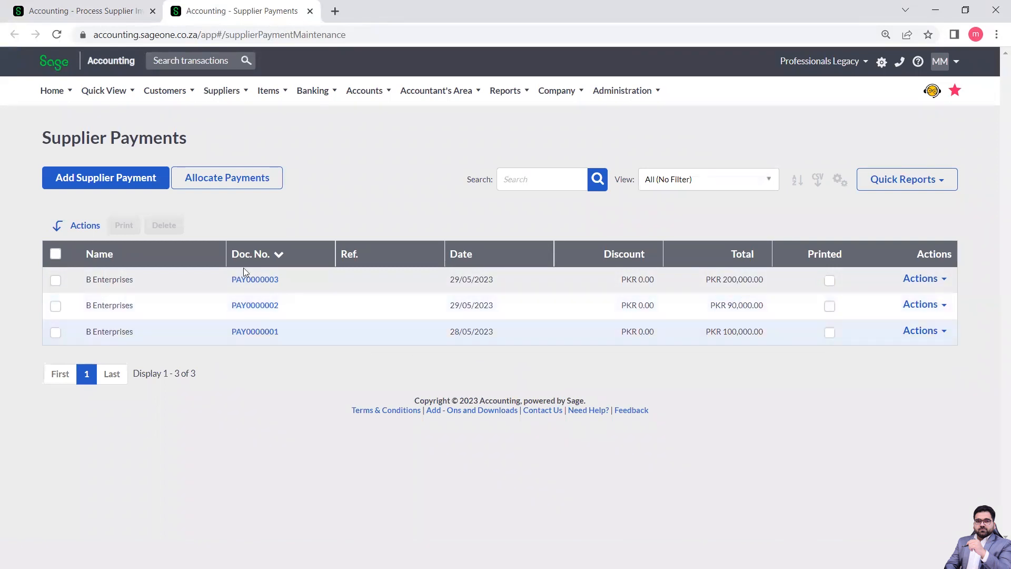
{"action": "left_click", "coordinate": [98, 8]}
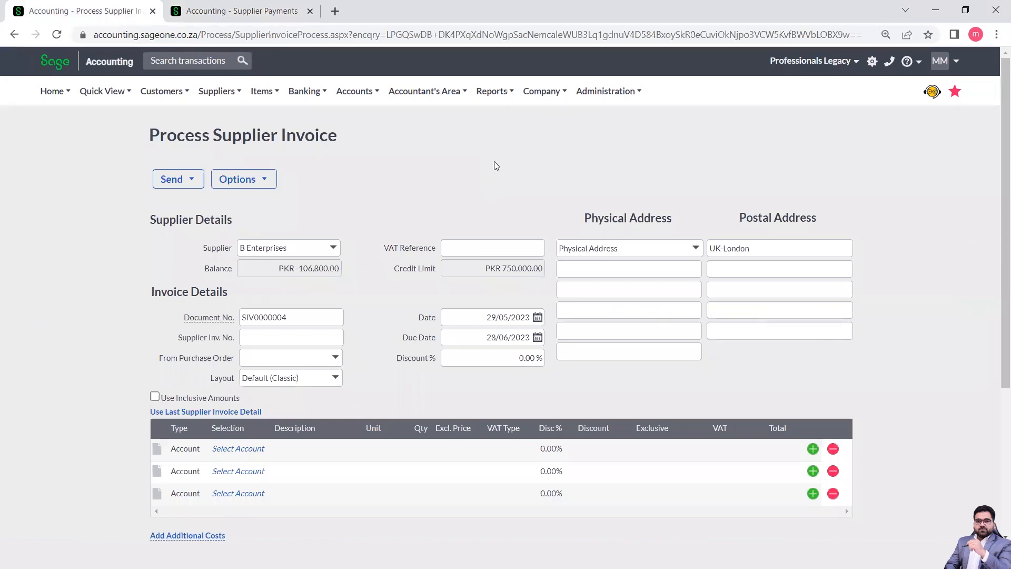
Set the supplier invoice number to SI-00006.
{"action": "left_click", "coordinate": [283, 338]}
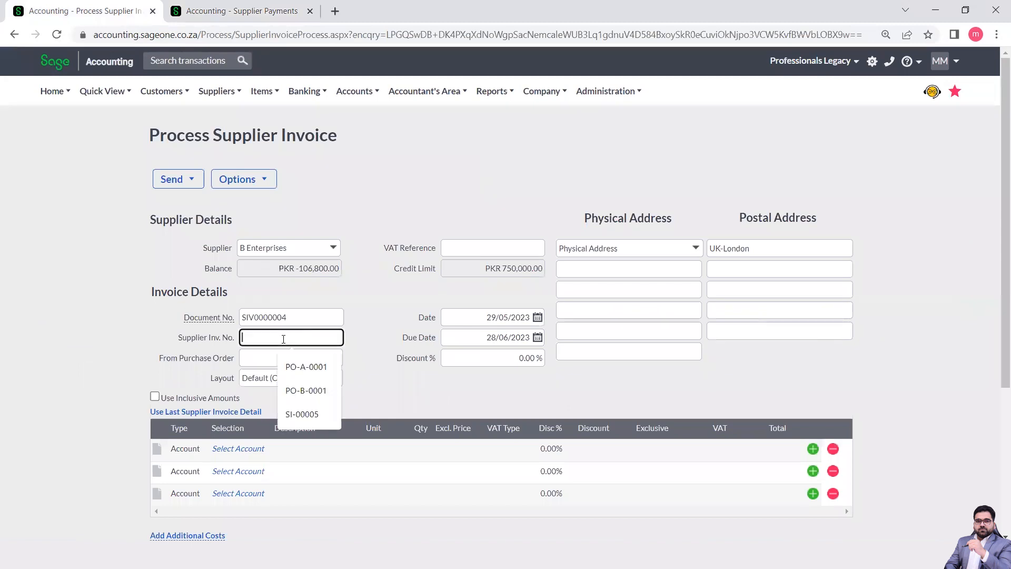
{"action": "type", "text": "SI"}
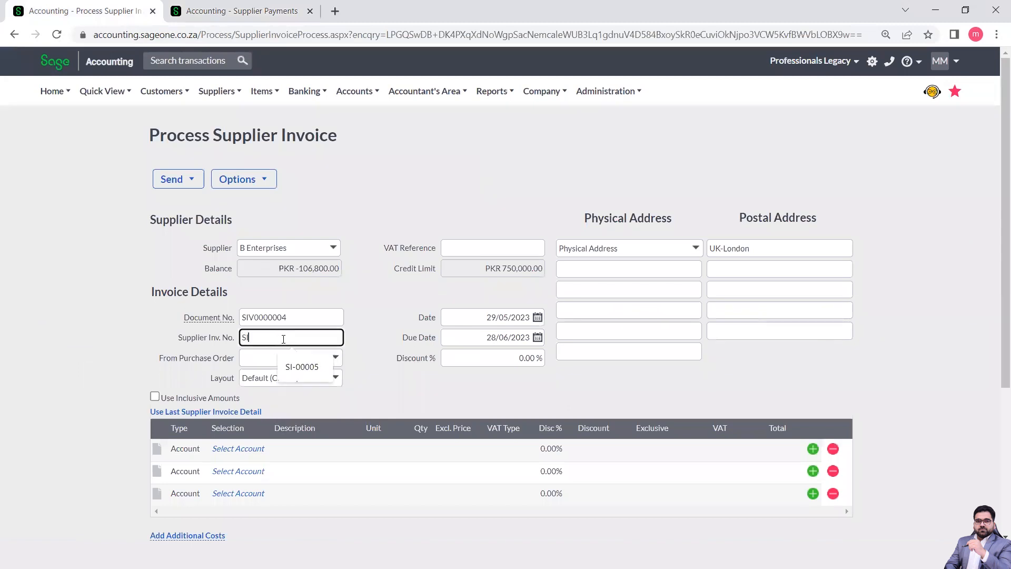
{"action": "type", "text": "-00006"}
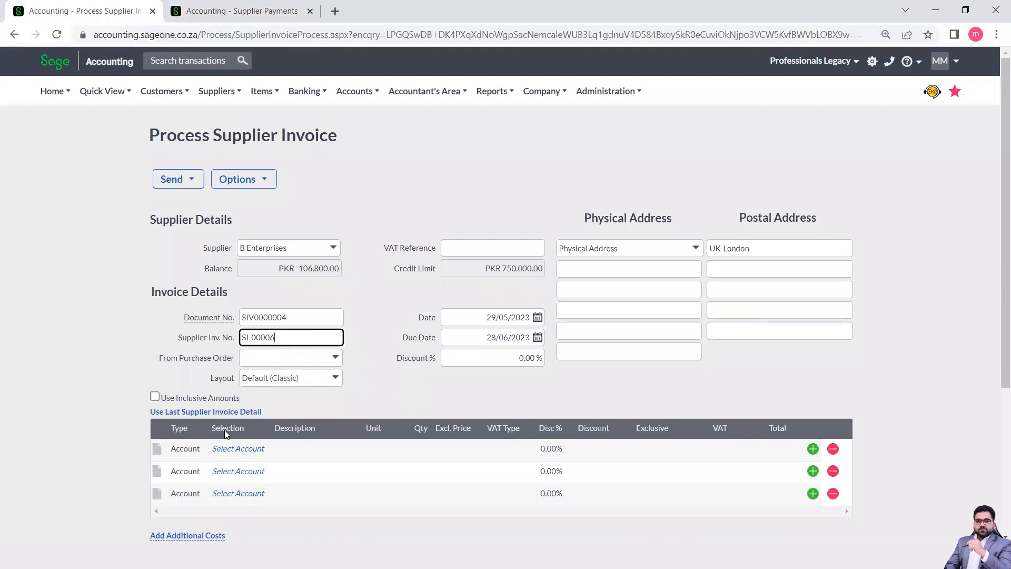
Change the first invoice line's type to Item and choose SC-0002 Protein Pack for it.
{"action": "left_click", "coordinate": [195, 447]}
{"action": "left_click", "coordinate": [200, 448]}
{"action": "left_click", "coordinate": [184, 473]}
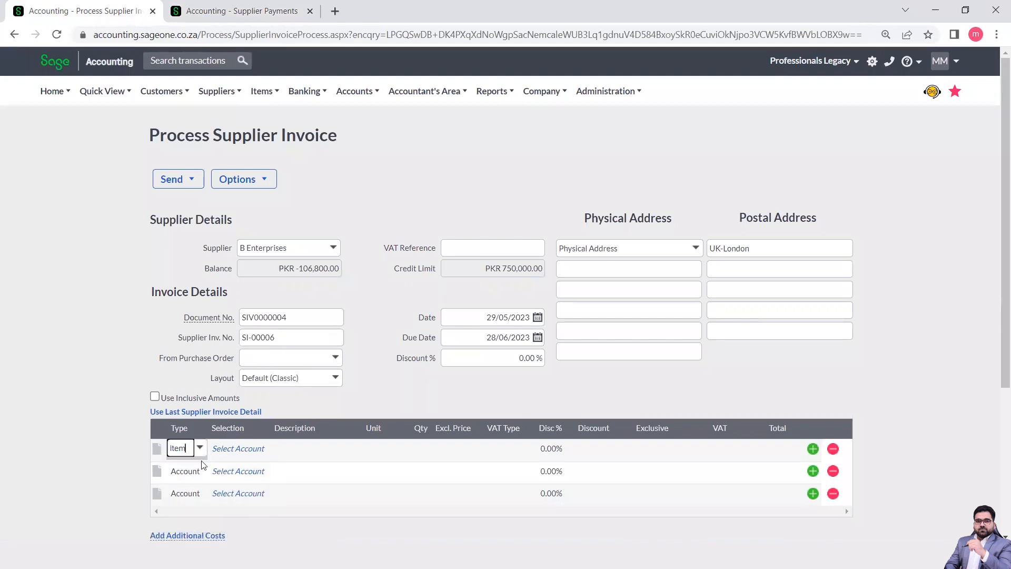
{"action": "left_click", "coordinate": [263, 449]}
{"action": "left_click", "coordinate": [264, 449]}
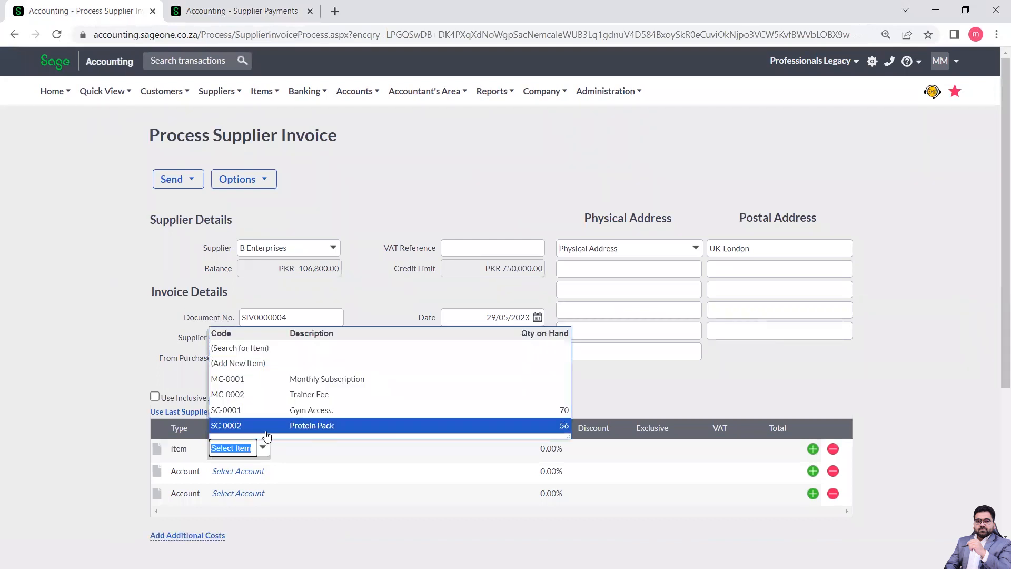
{"action": "left_click", "coordinate": [309, 425]}
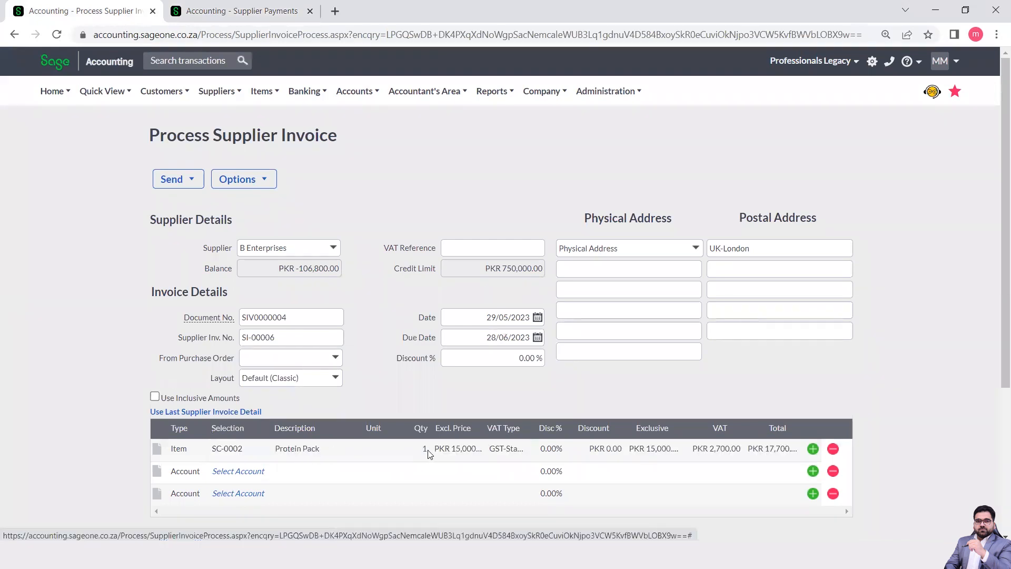
Check the Protein Pack line's exclusive price, exclusive amount and VAT.
{"action": "left_click", "coordinate": [464, 449]}
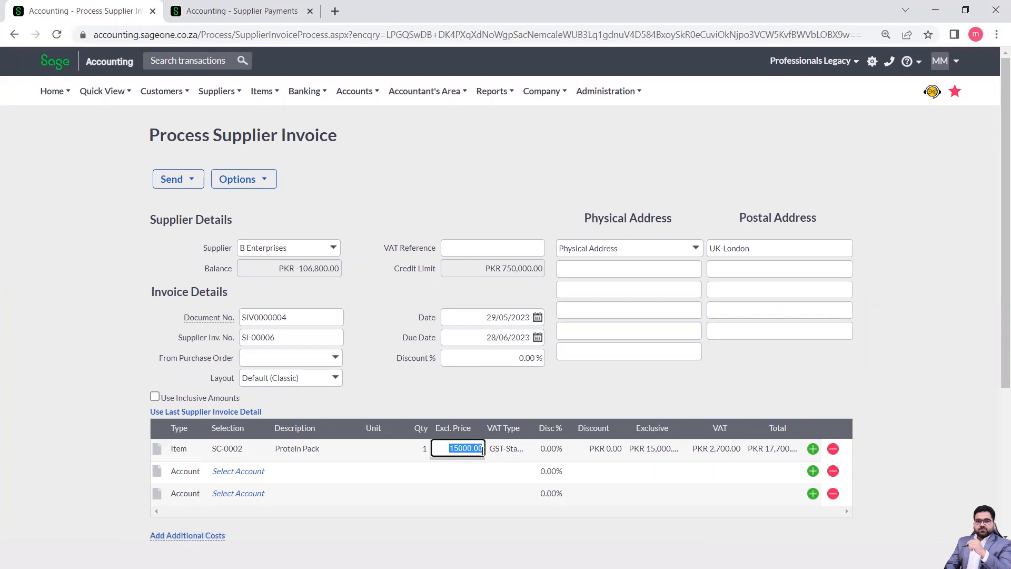
{"action": "left_click", "coordinate": [658, 450]}
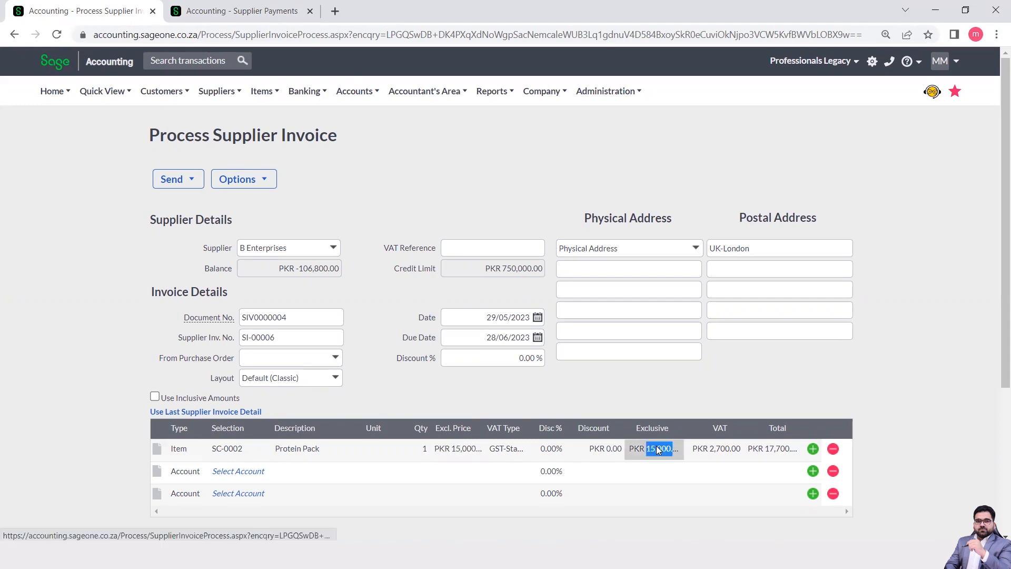
{"action": "left_click", "coordinate": [658, 450]}
{"action": "double_click", "coordinate": [658, 449]}
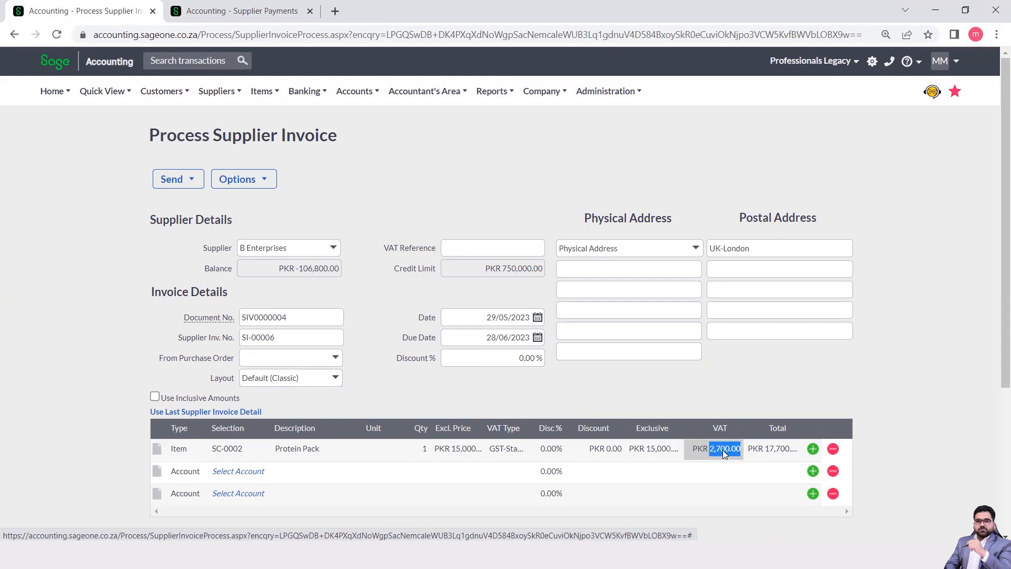
{"action": "left_click", "coordinate": [658, 456]}
{"action": "double_click", "coordinate": [658, 455]}
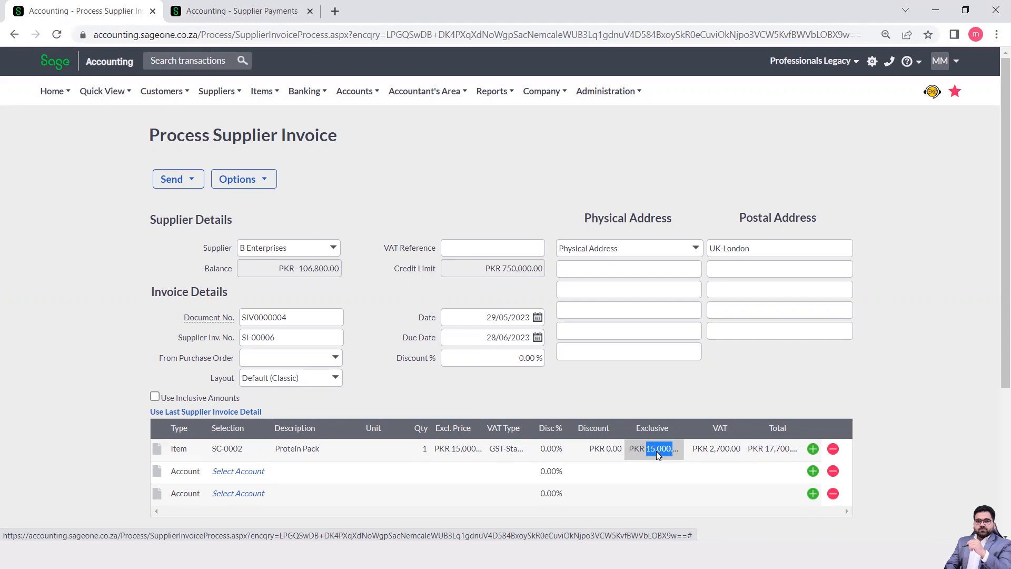
Remove the two empty account lines and set the Protein Pack quantity to 5.
{"action": "left_click", "coordinate": [426, 452]}
{"action": "left_click", "coordinate": [832, 471]}
{"action": "left_click", "coordinate": [832, 471]}
{"action": "left_click", "coordinate": [425, 451]}
{"action": "left_click", "coordinate": [425, 451]}
{"action": "type", "text": "5"}
{"action": "left_click", "coordinate": [120, 466]}
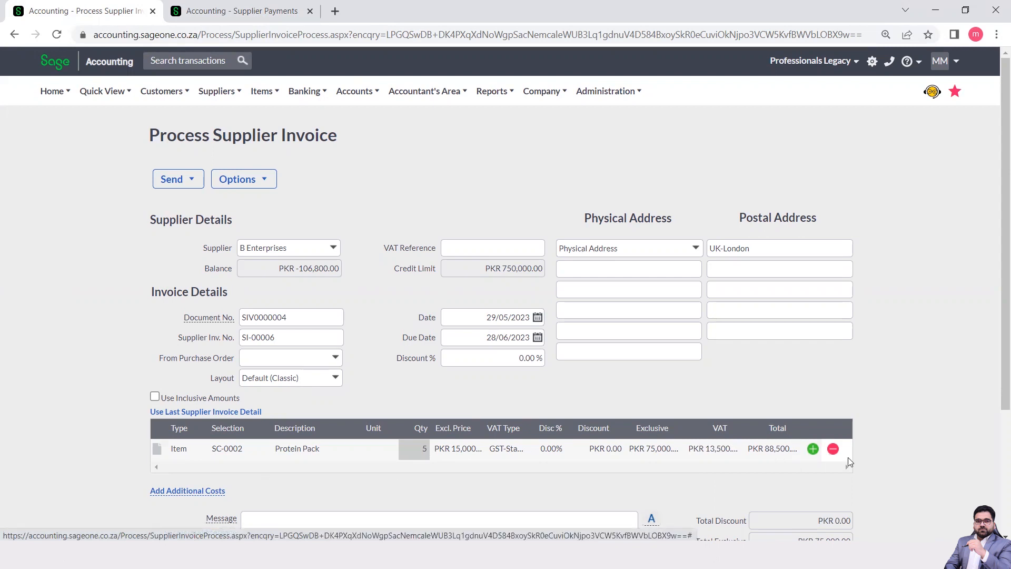
Set the Protein Pack quantity to 6 and save the supplier invoice.
{"action": "scroll", "coordinate": [896, 484], "scroll_direction": "down", "scroll_amount": 2}
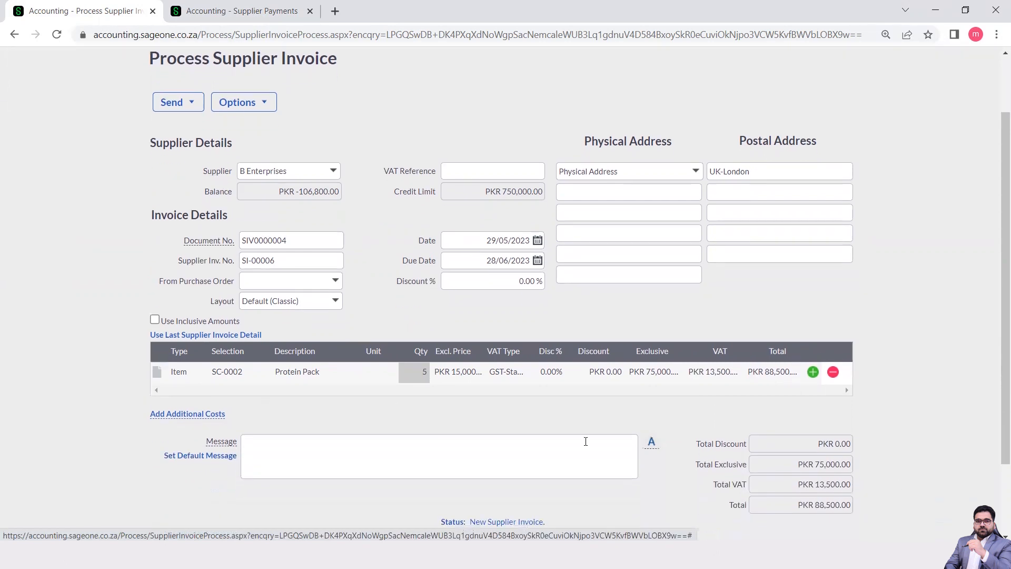
{"action": "left_click", "coordinate": [423, 372]}
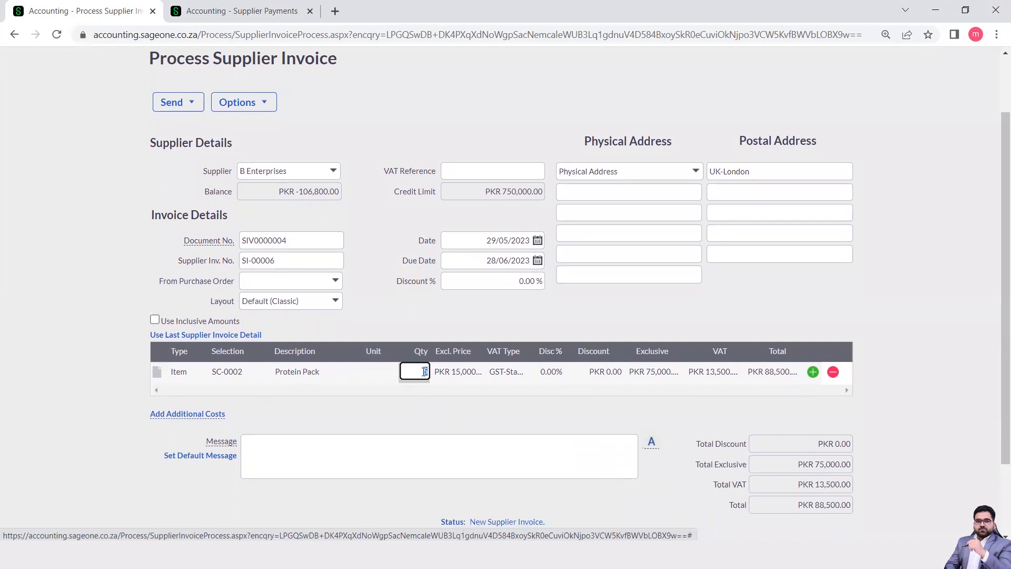
{"action": "type", "text": "6"}
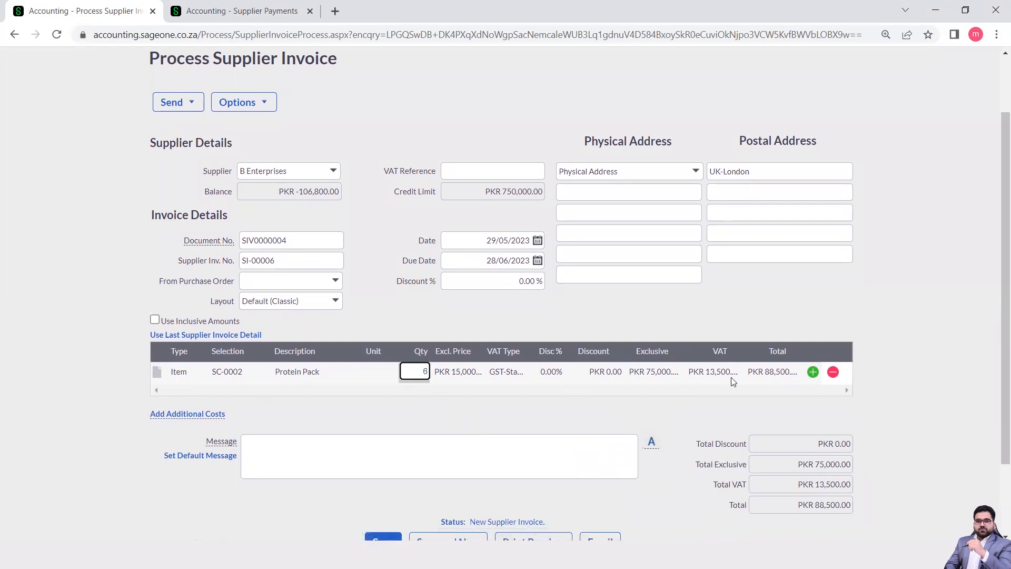
{"action": "left_click", "coordinate": [878, 419]}
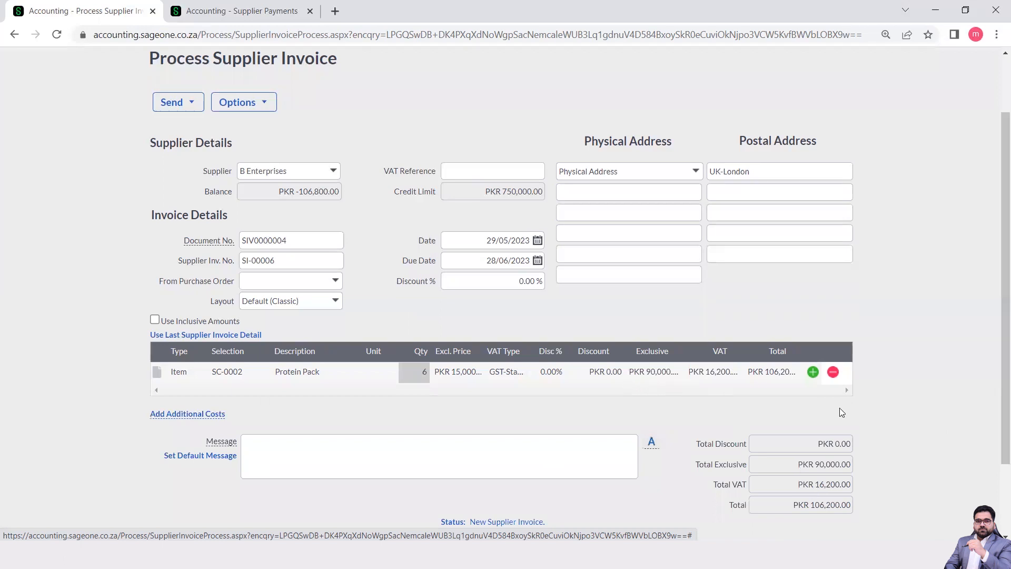
{"action": "scroll", "coordinate": [900, 423], "scroll_direction": "down", "scroll_amount": 2}
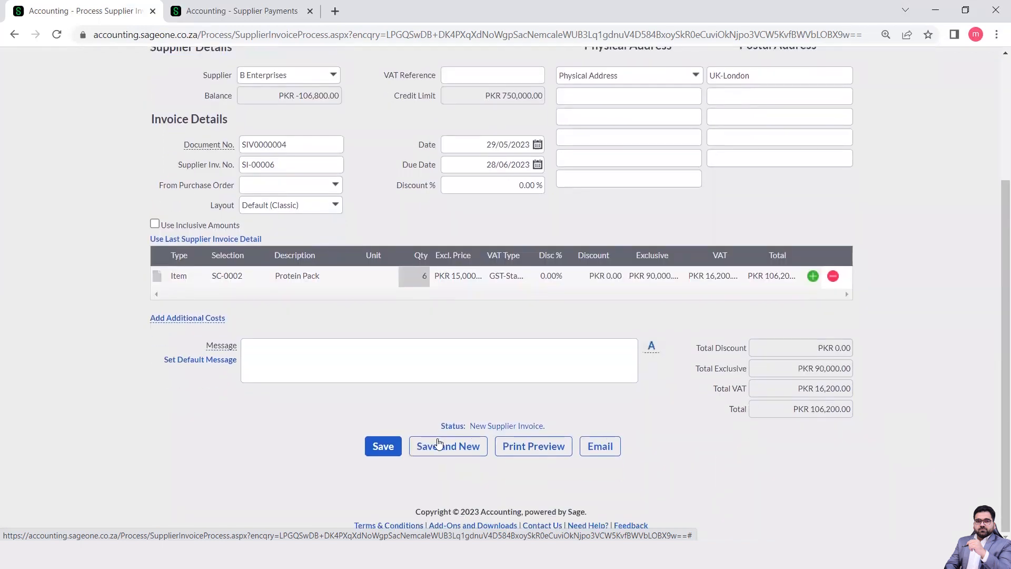
{"action": "left_click", "coordinate": [380, 449]}
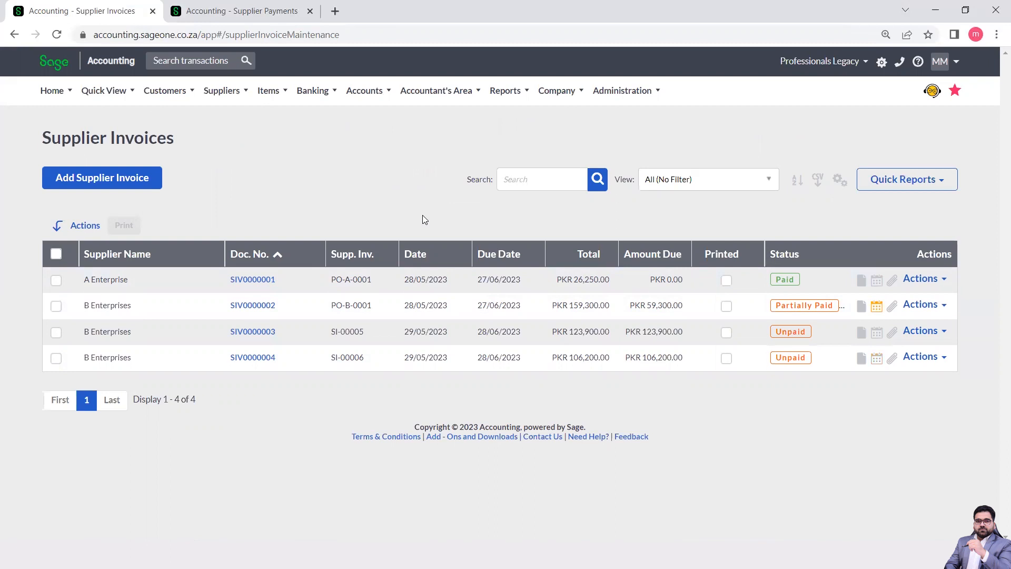
Open the supplier payment allocations and load all outstanding invoices and unallocated items for B Enterprises.
{"action": "left_click", "coordinate": [220, 91]}
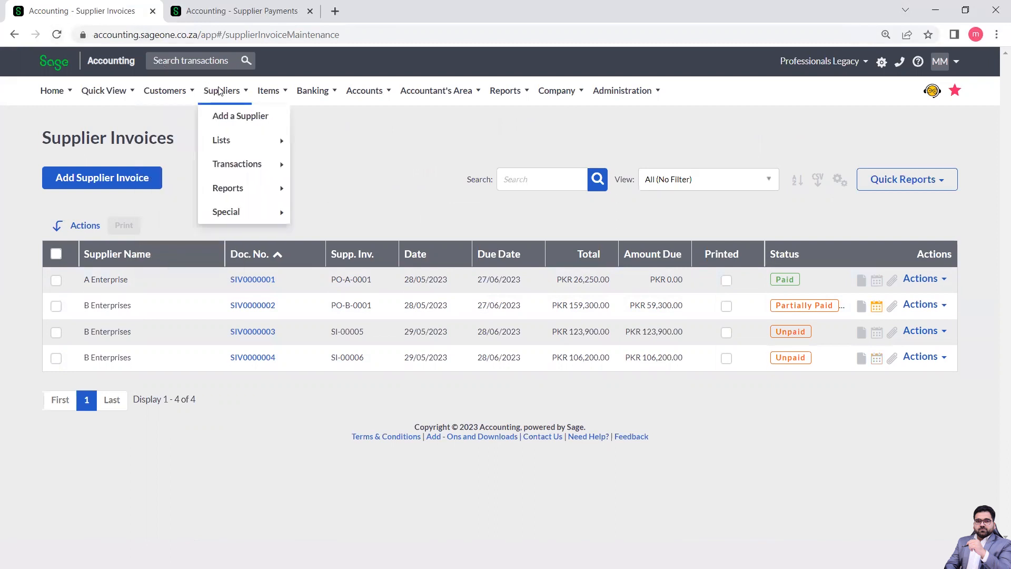
{"action": "mouse_move", "coordinate": [253, 166]}
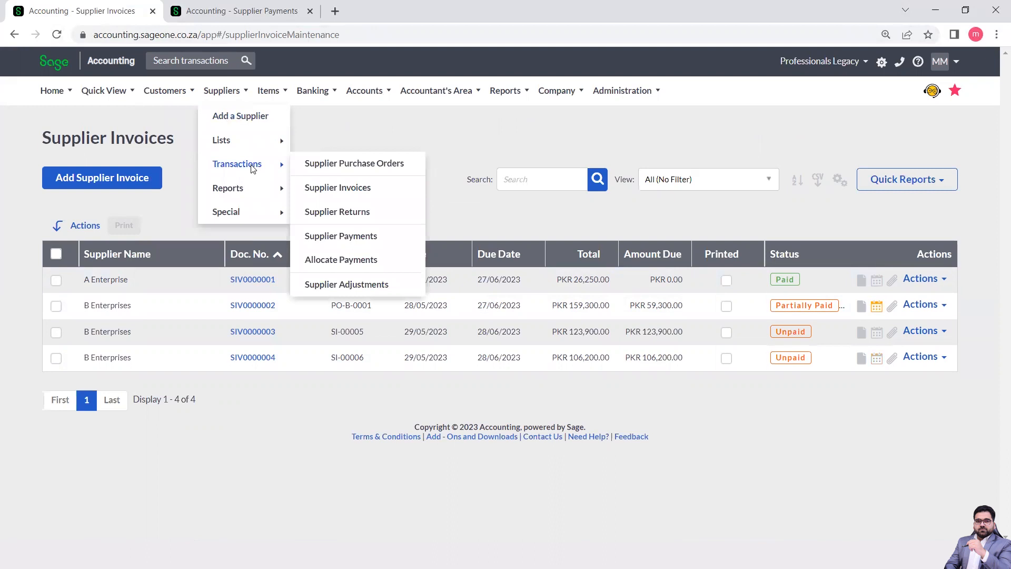
{"action": "left_click", "coordinate": [337, 262]}
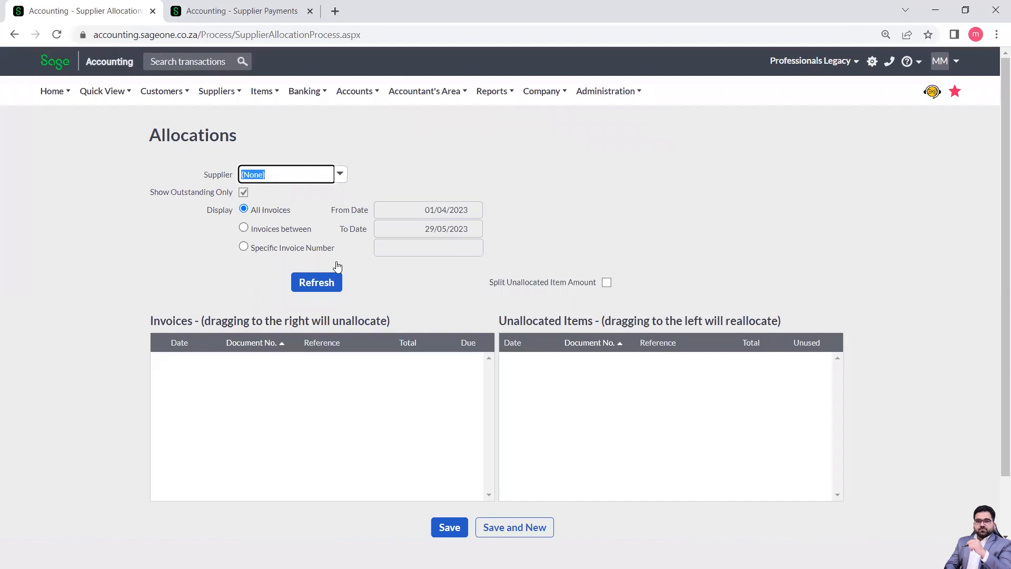
{"action": "left_click", "coordinate": [340, 183]}
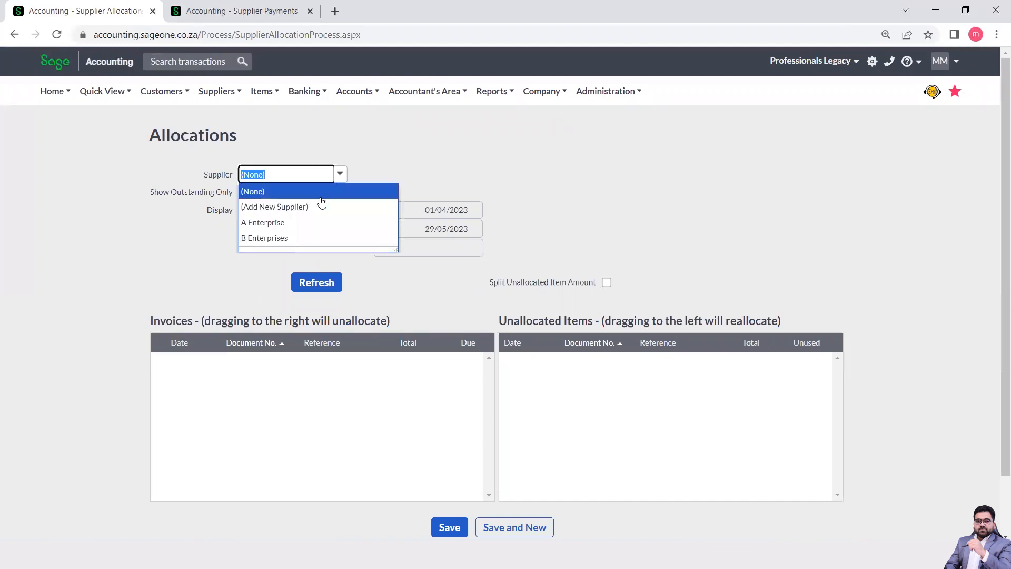
{"action": "left_click", "coordinate": [277, 236]}
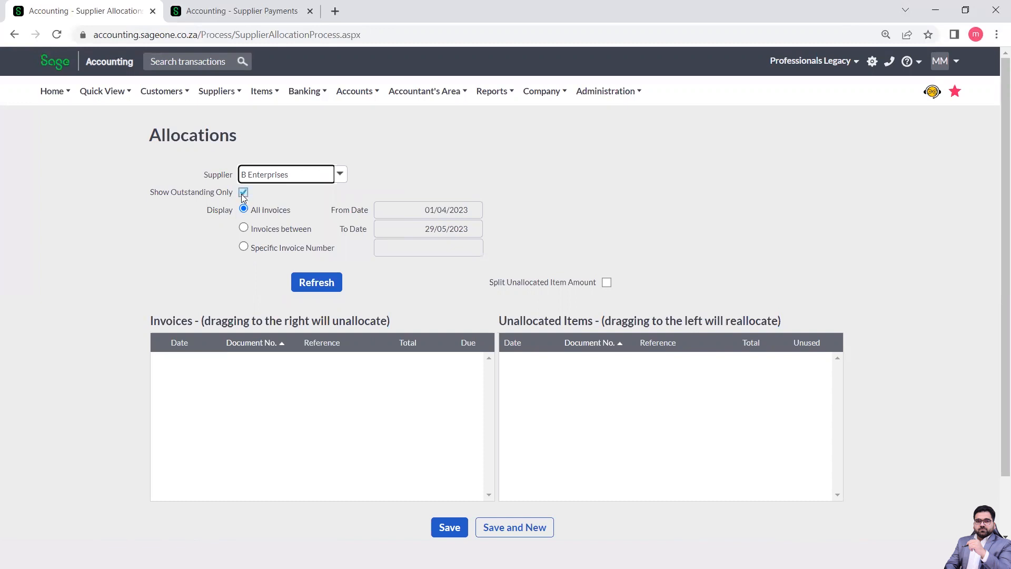
{"action": "left_click", "coordinate": [304, 283]}
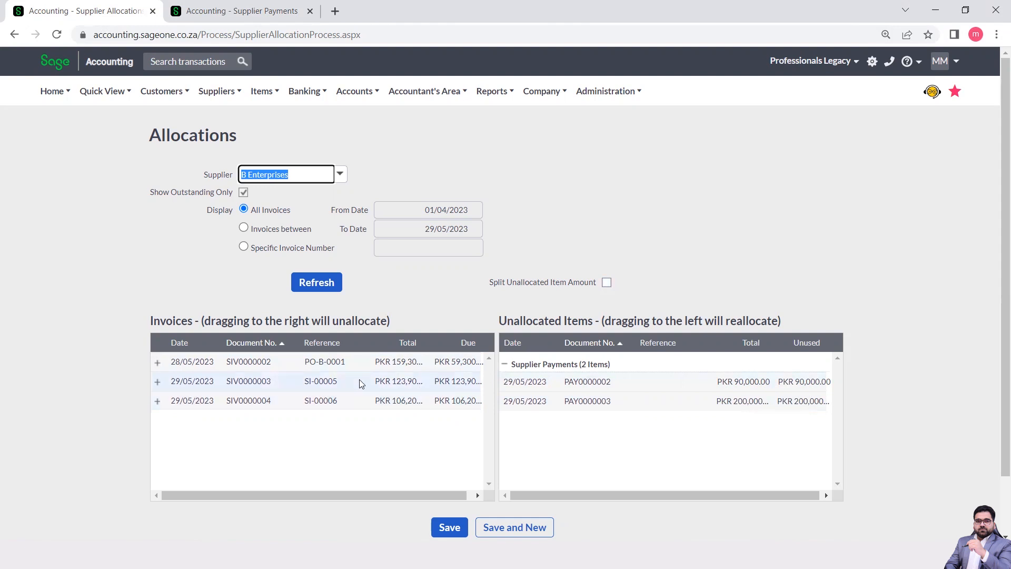
Expand invoice SIV0000002 to examine the payment already allocated to it, then collapse it again.
{"action": "left_click", "coordinate": [157, 363]}
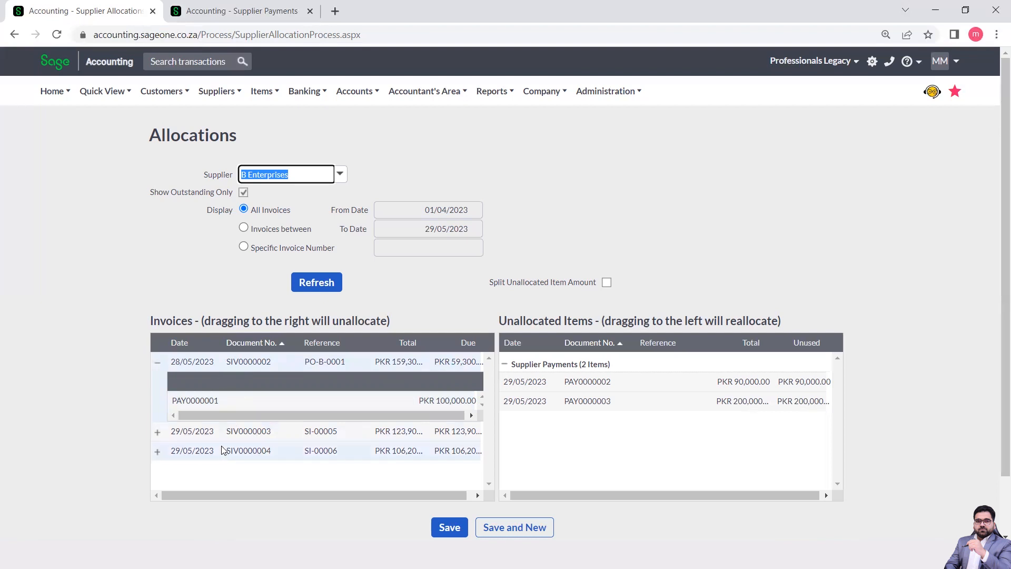
{"action": "left_click_drag", "start_coordinate": [205, 403], "coordinate": [172, 379]}
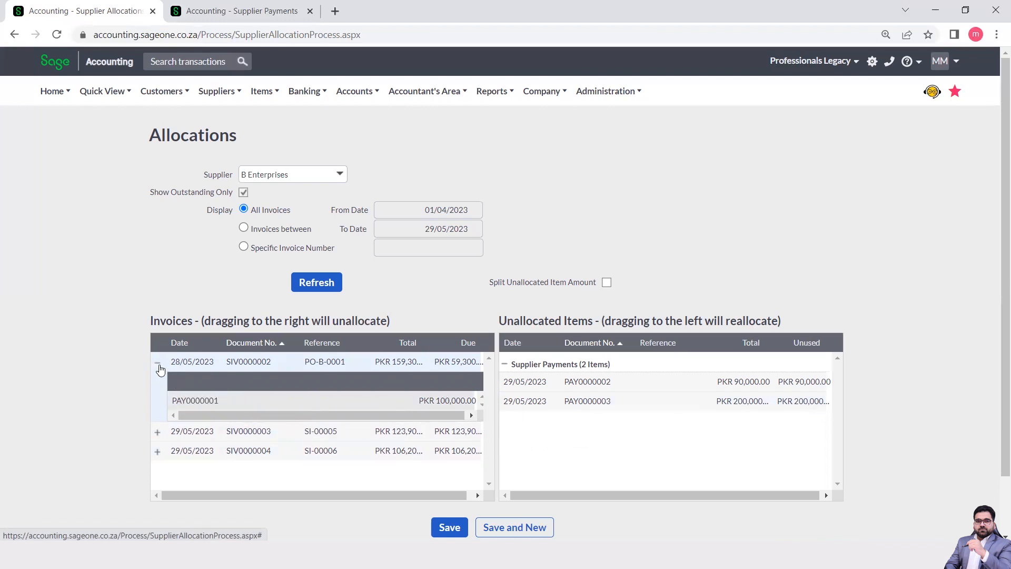
{"action": "left_click", "coordinate": [159, 366]}
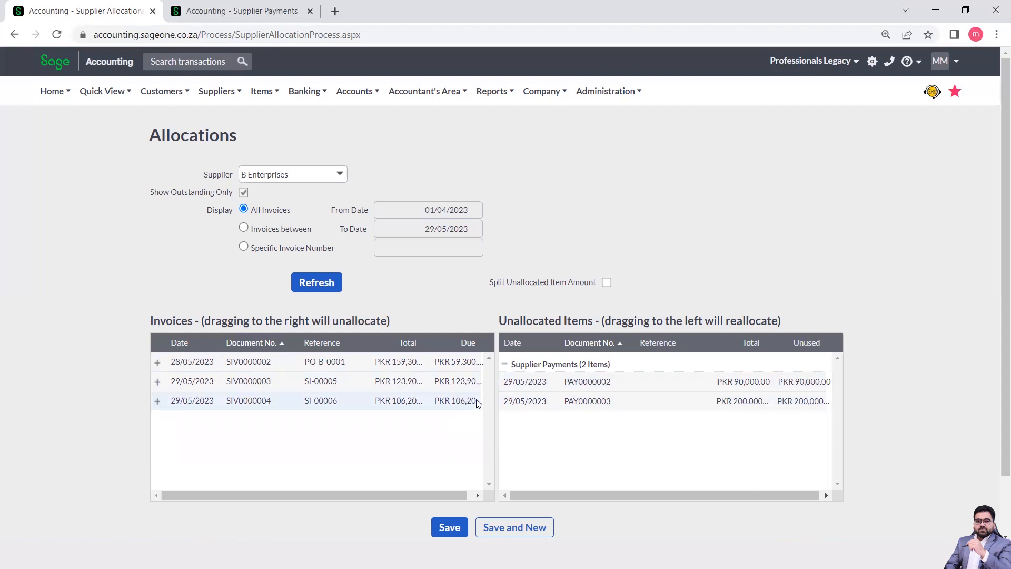
Allocate the whole of payment PAY0000002 to invoice SIV0000004 and collapse the invoice's allocation details.
{"action": "left_click_drag", "start_coordinate": [792, 379], "coordinate": [564, 352]}
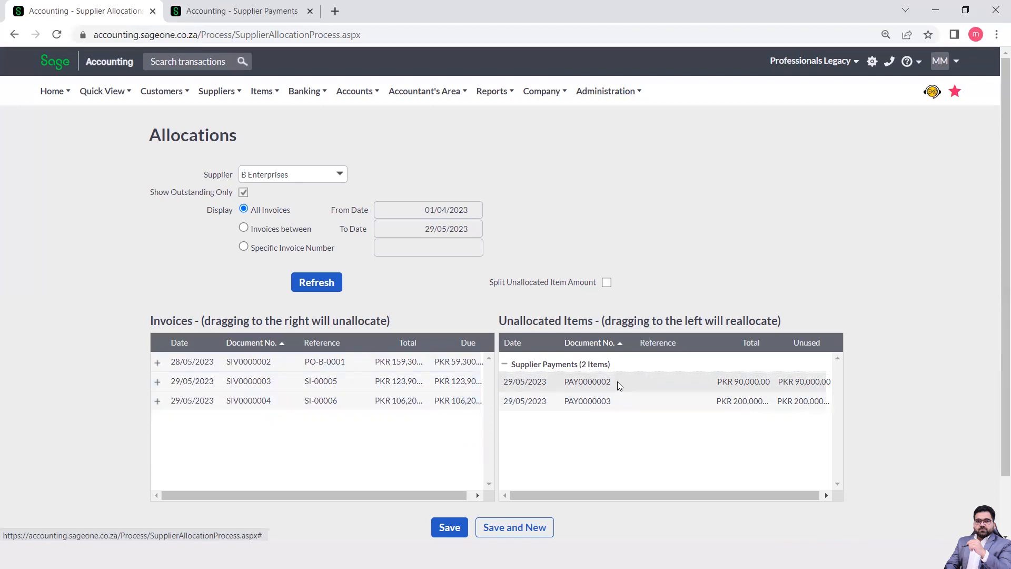
{"action": "left_click_drag", "start_coordinate": [617, 381], "coordinate": [387, 400]}
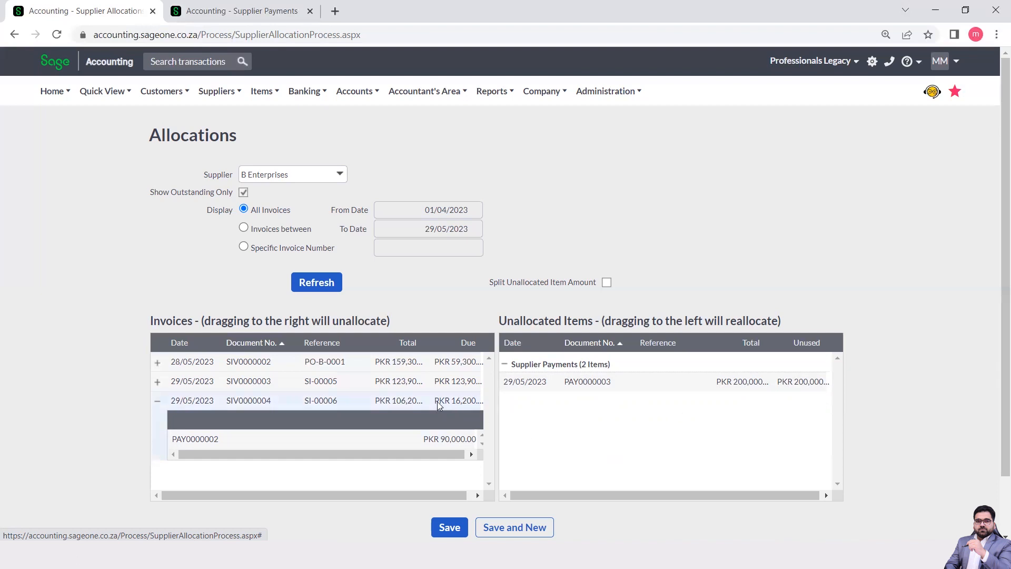
{"action": "left_click_drag", "start_coordinate": [187, 439], "coordinate": [369, 394]}
{"action": "left_click", "coordinate": [157, 402]}
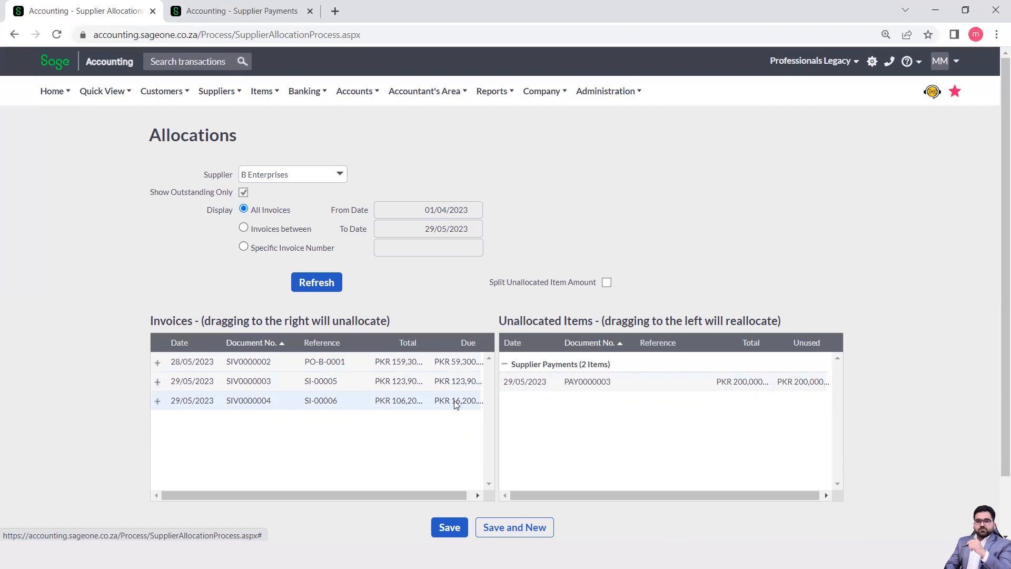
Enable splitting of unallocated item amounts and allocate 50000 of payment PAY0000003 to invoice SIV0000002.
{"action": "left_click", "coordinate": [606, 284]}
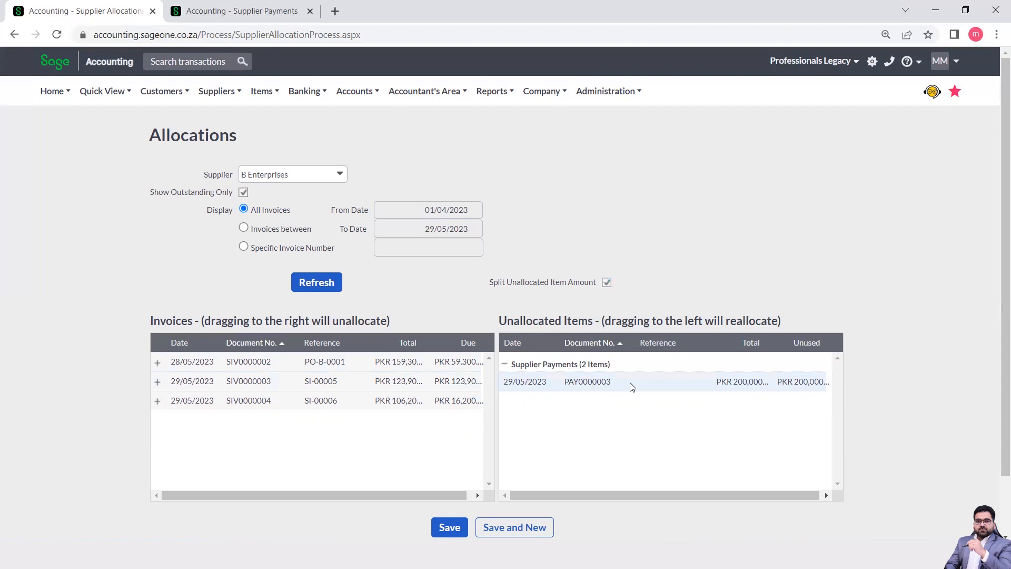
{"action": "left_click_drag", "start_coordinate": [632, 387], "coordinate": [428, 349]}
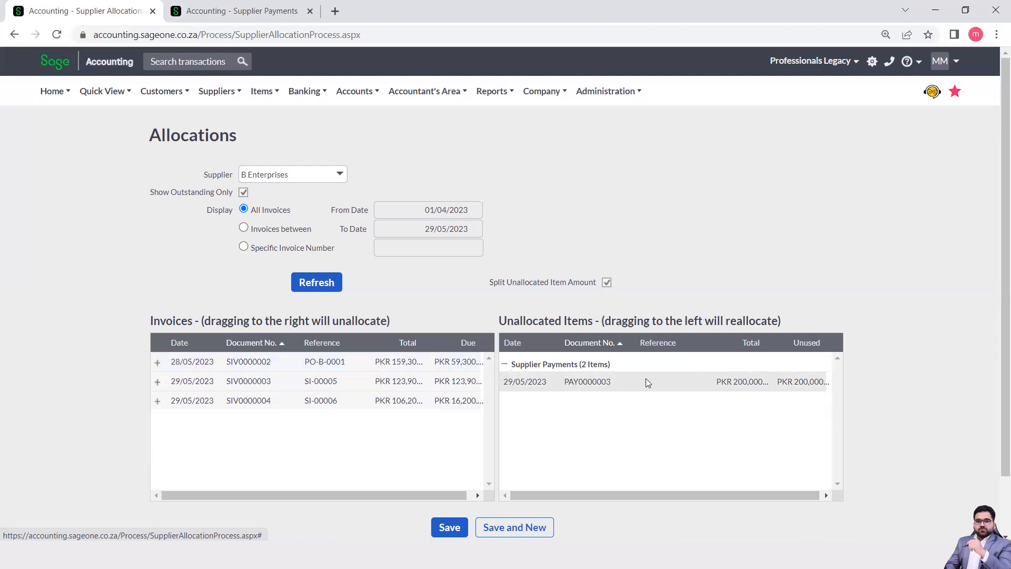
{"action": "left_click_drag", "start_coordinate": [646, 378], "coordinate": [386, 367]}
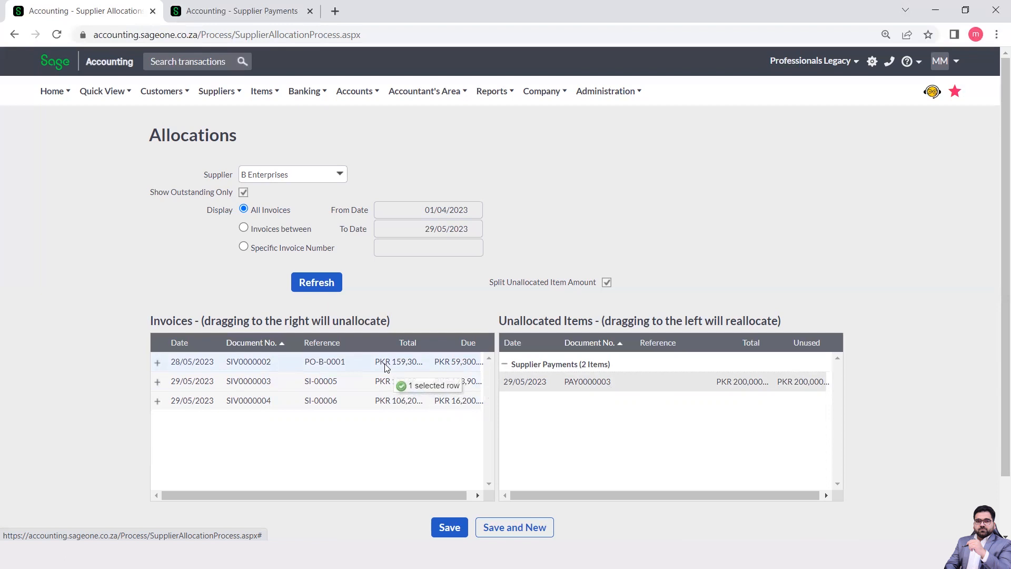
{"action": "left_click_drag", "start_coordinate": [386, 368], "coordinate": [386, 367]}
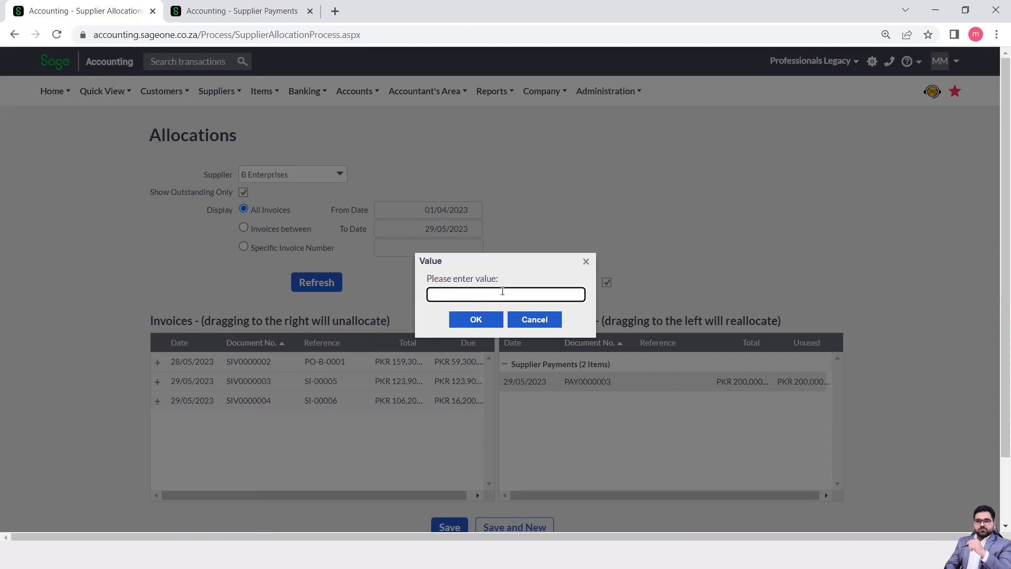
{"action": "type", "text": "7"}
{"action": "type", "text": "50000"}
{"action": "left_click", "coordinate": [478, 321]}
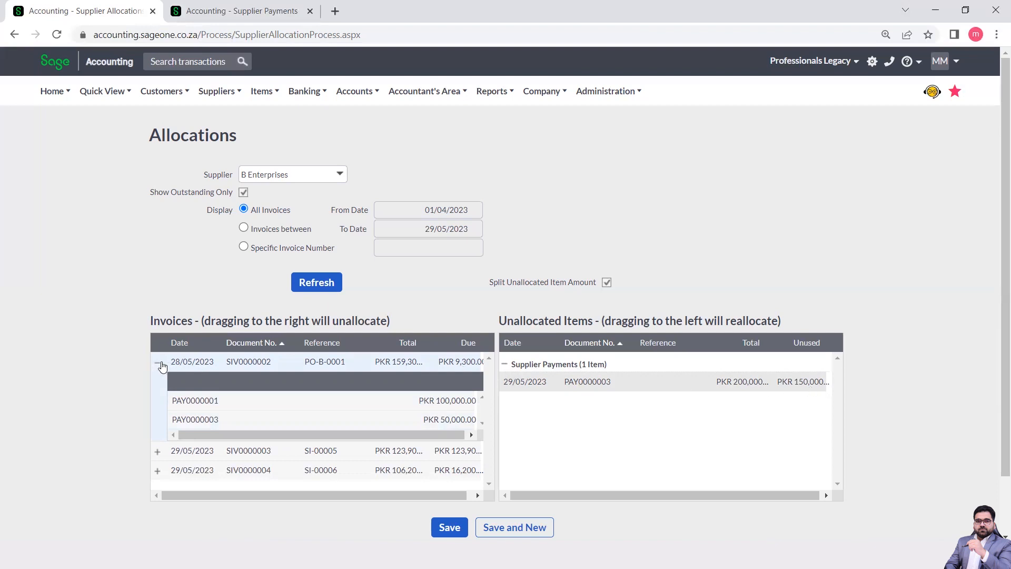
{"action": "left_click", "coordinate": [158, 364]}
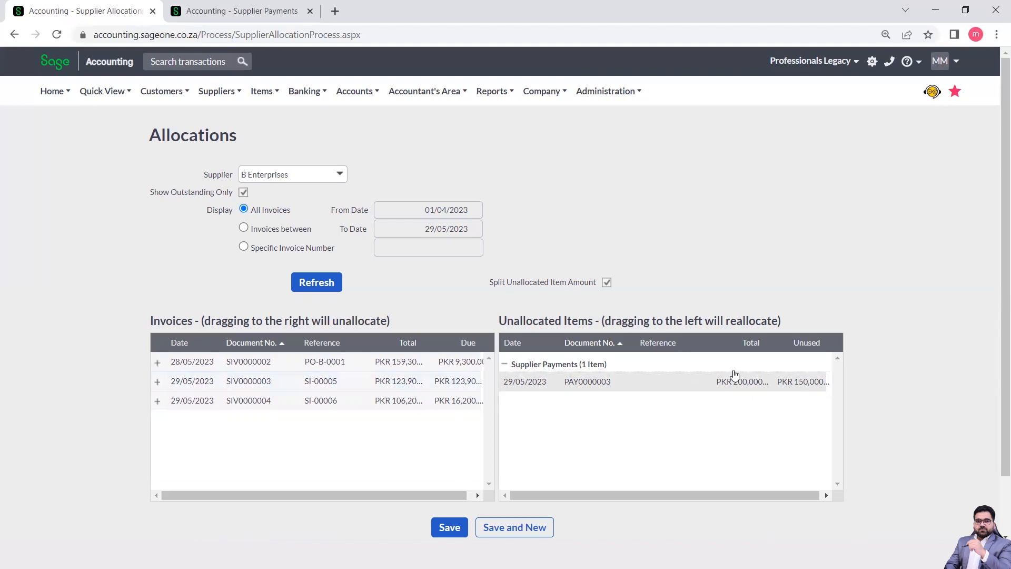
Allocate 123900 of payment PAY0000003 to invoice SIV0000003 and collapse its allocation details.
{"action": "left_click_drag", "start_coordinate": [795, 390], "coordinate": [353, 381]}
{"action": "type", "text": "123900"}
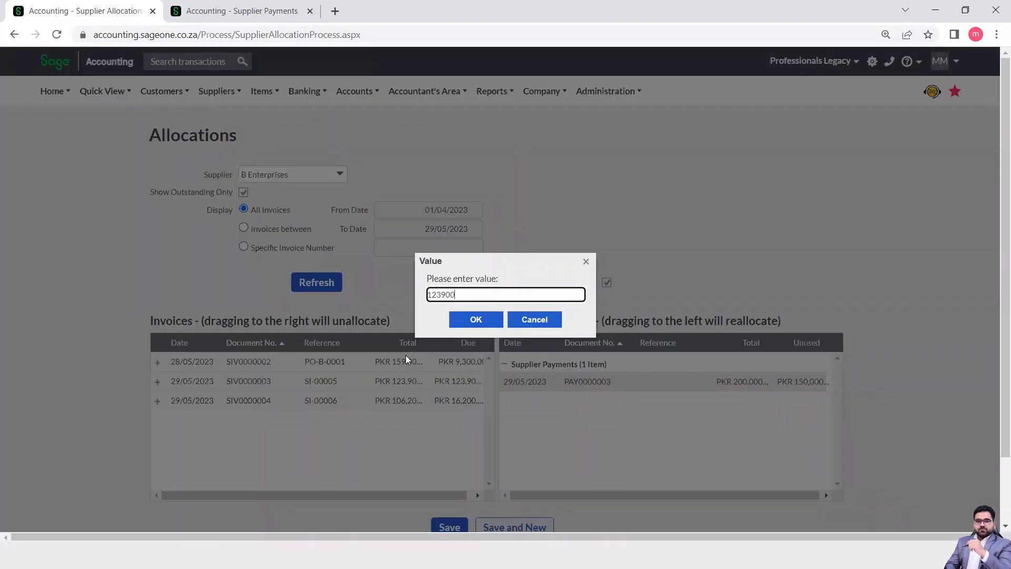
{"action": "left_click", "coordinate": [477, 321]}
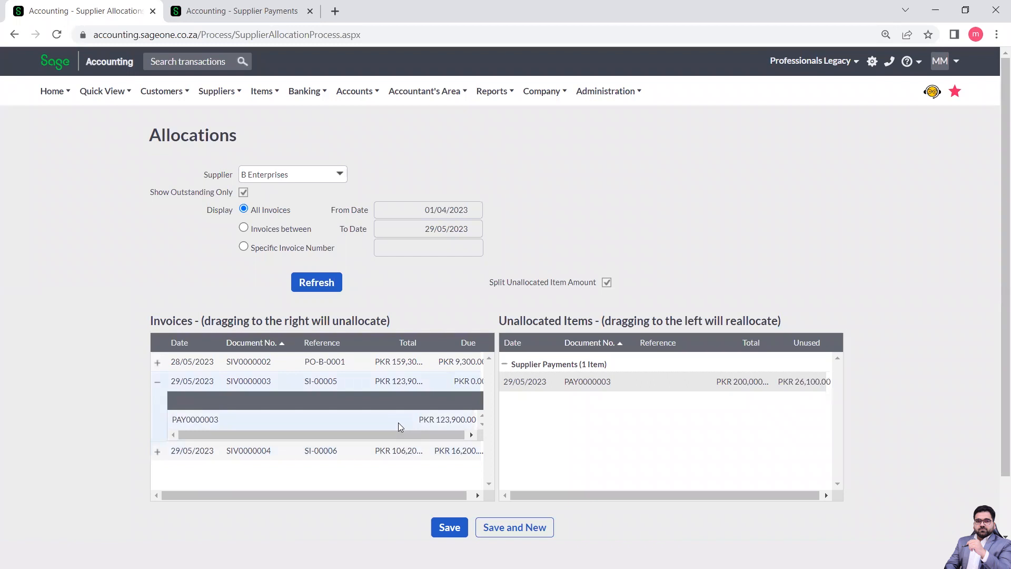
{"action": "left_click", "coordinate": [157, 381]}
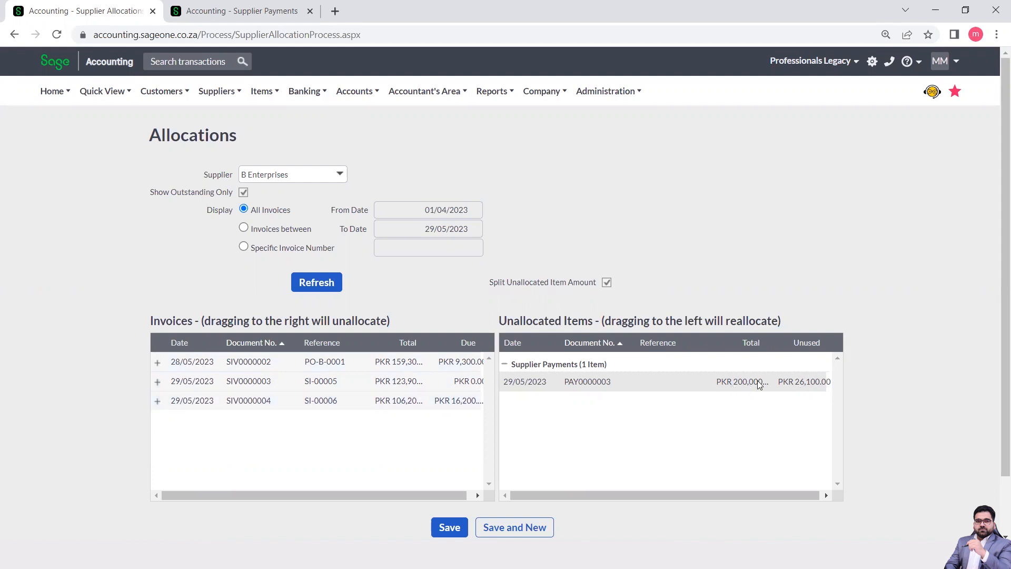
Allocate 16200 of payment PAY0000003 to invoice SIV0000004 and save the supplier allocations.
{"action": "left_click_drag", "start_coordinate": [759, 385], "coordinate": [431, 399]}
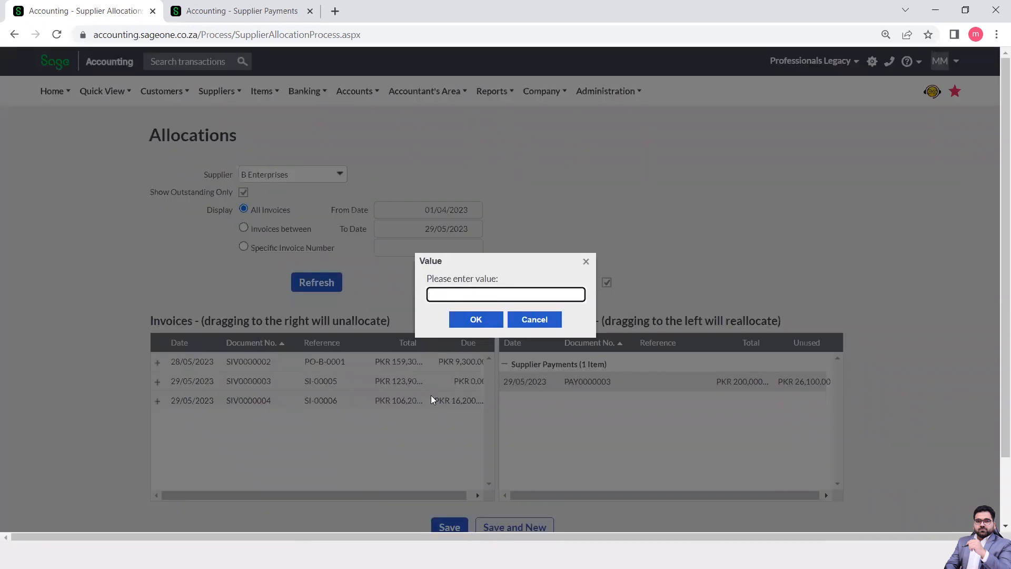
{"action": "type", "text": "16"}
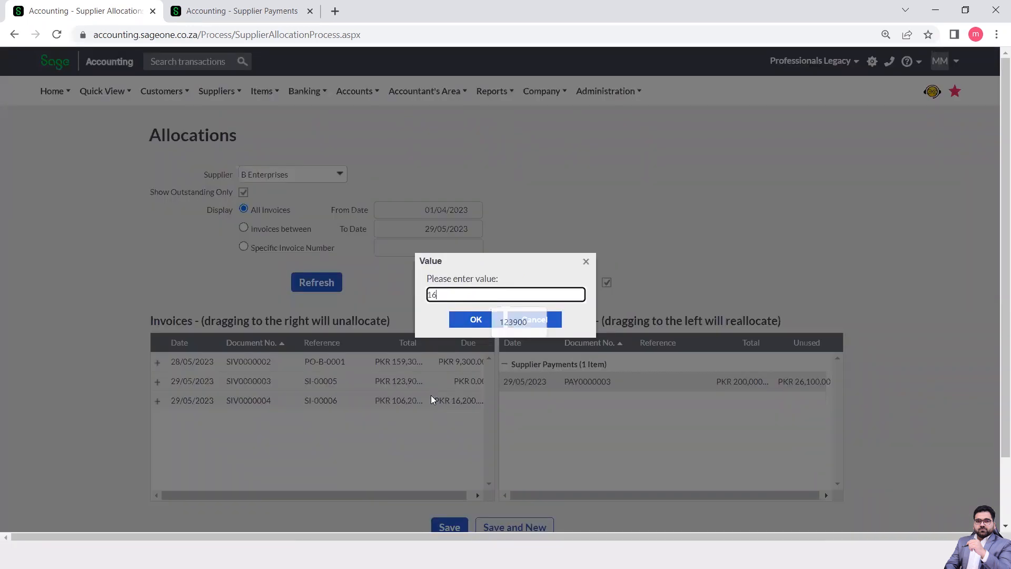
{"action": "type", "text": "200"}
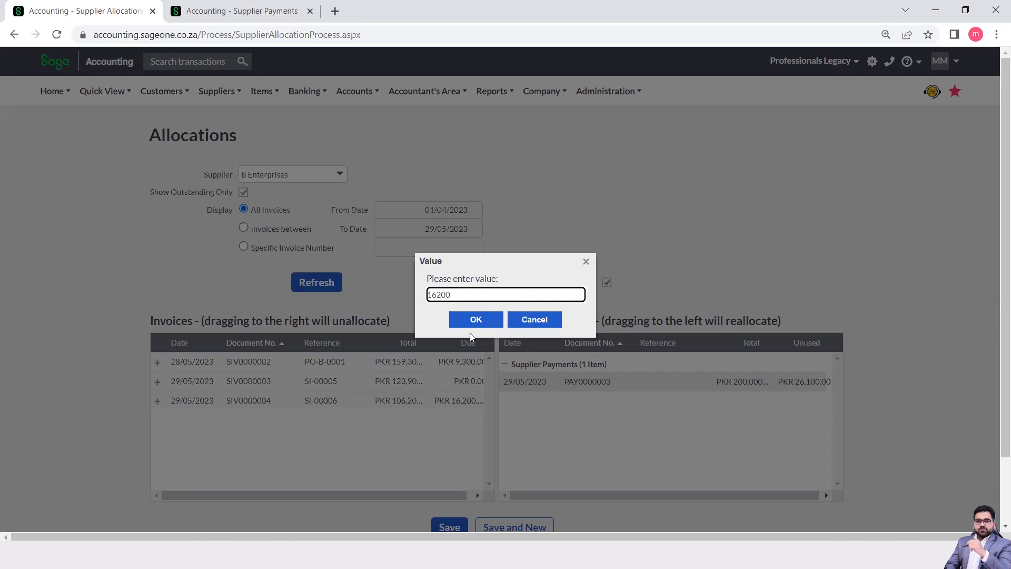
{"action": "left_click", "coordinate": [476, 320]}
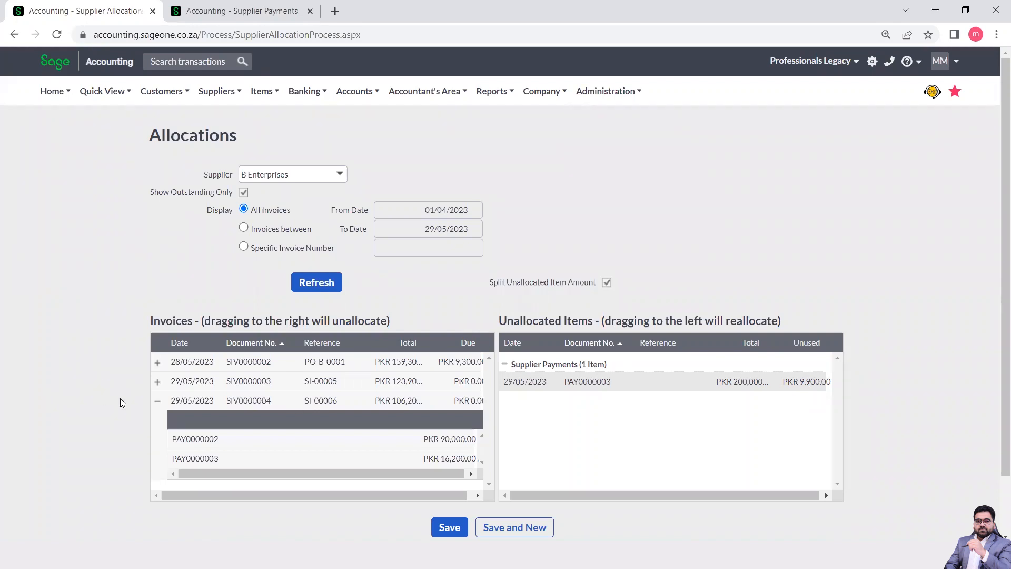
{"action": "left_click", "coordinate": [158, 402]}
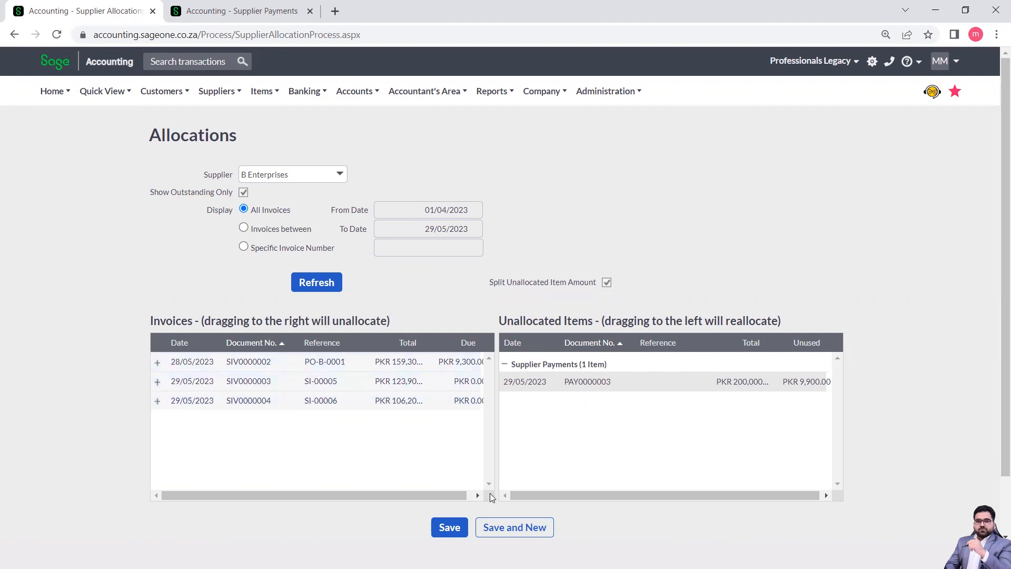
{"action": "left_click", "coordinate": [448, 534]}
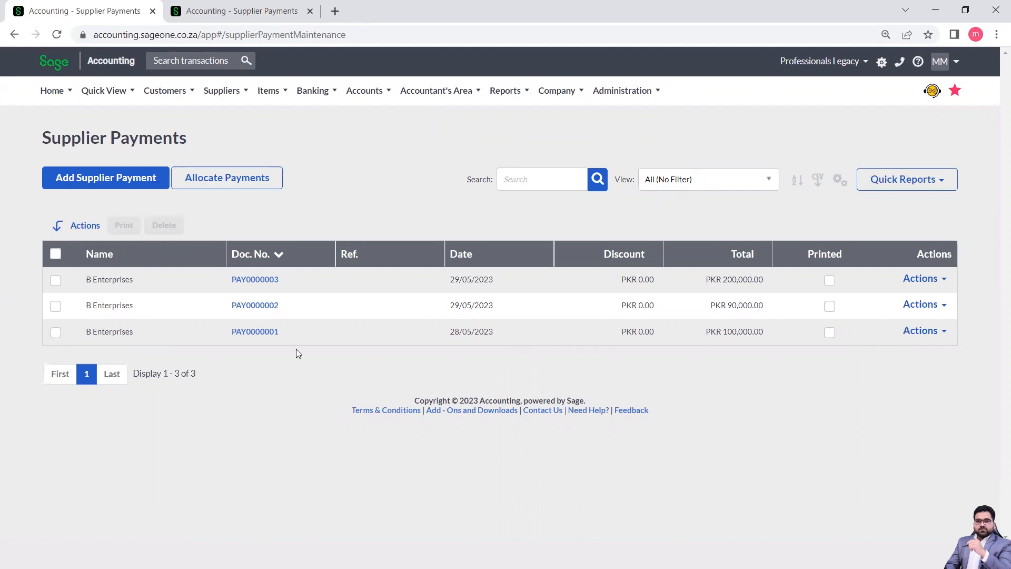
Run the Supplier Balances - Days Outstanding report in the Detailed style and examine the entries for B Enterprises.
{"action": "left_click", "coordinate": [222, 90]}
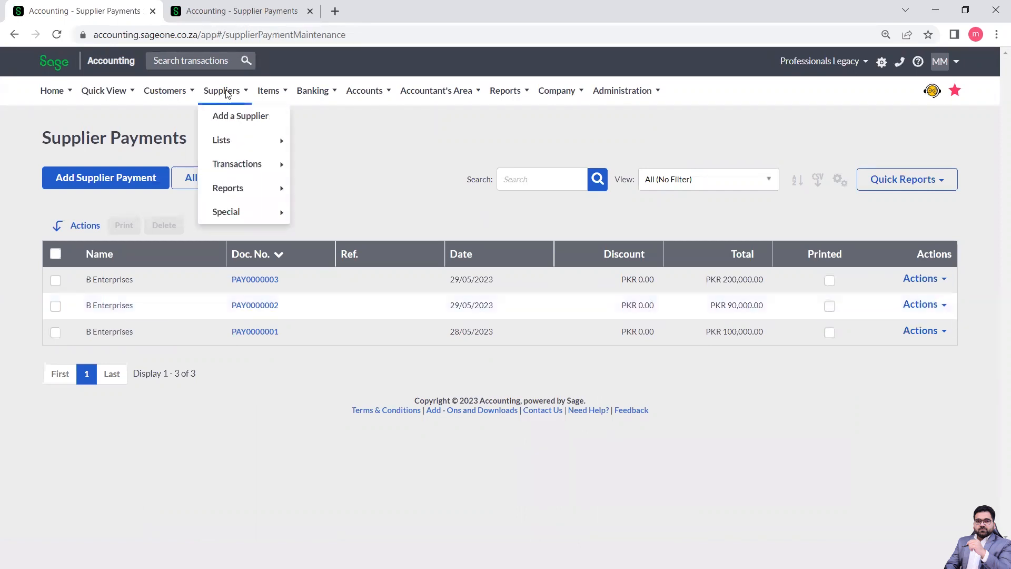
{"action": "mouse_move", "coordinate": [242, 187]}
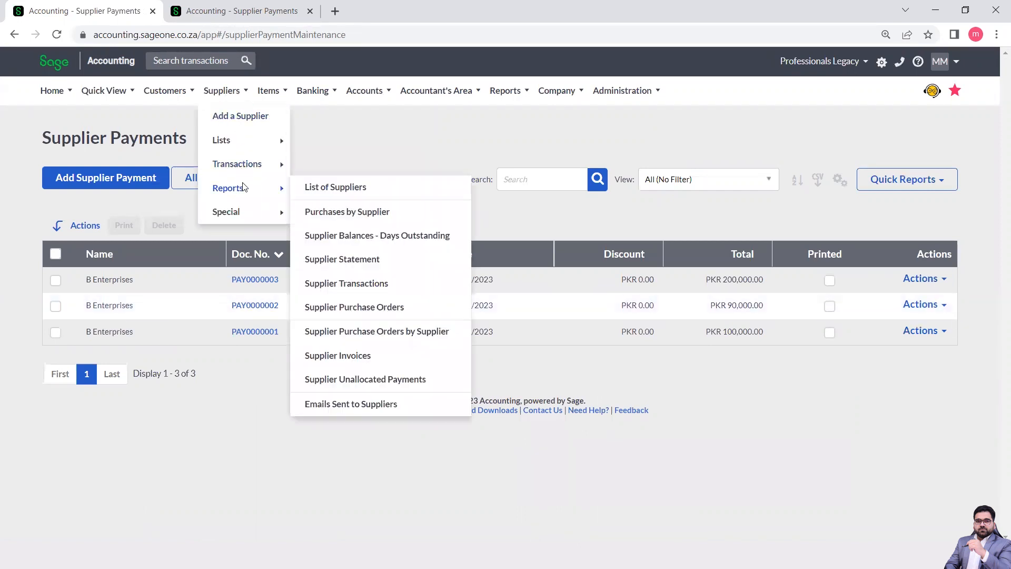
{"action": "left_click", "coordinate": [339, 242]}
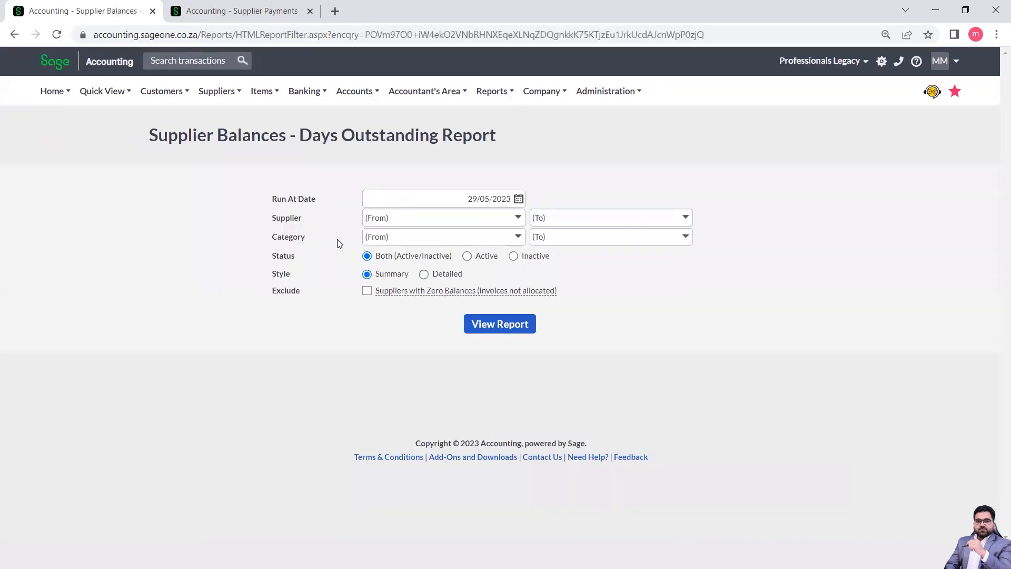
{"action": "left_click", "coordinate": [425, 275]}
{"action": "left_click", "coordinate": [495, 334]}
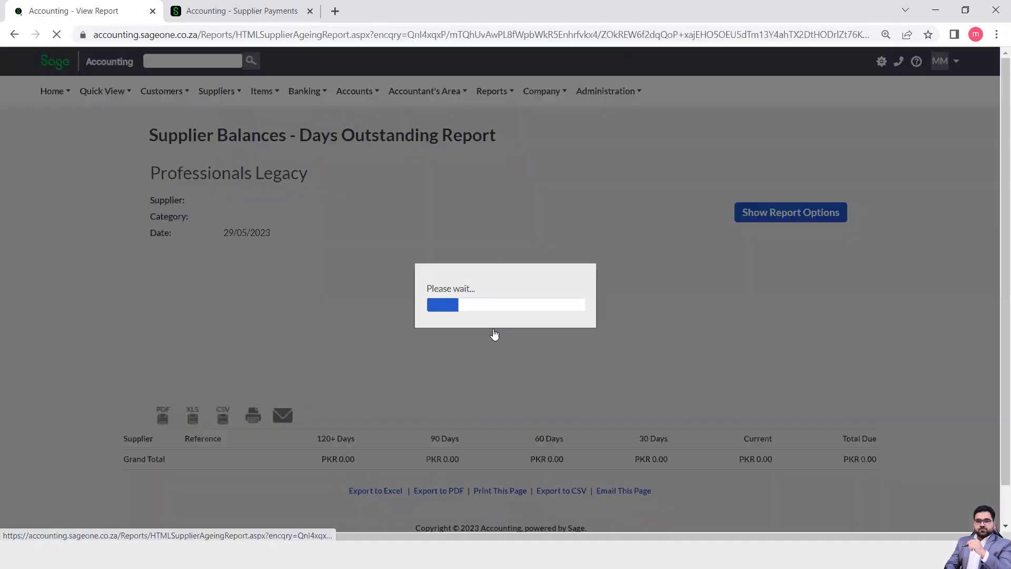
{"action": "scroll", "coordinate": [750, 328], "scroll_direction": "down", "scroll_amount": 1}
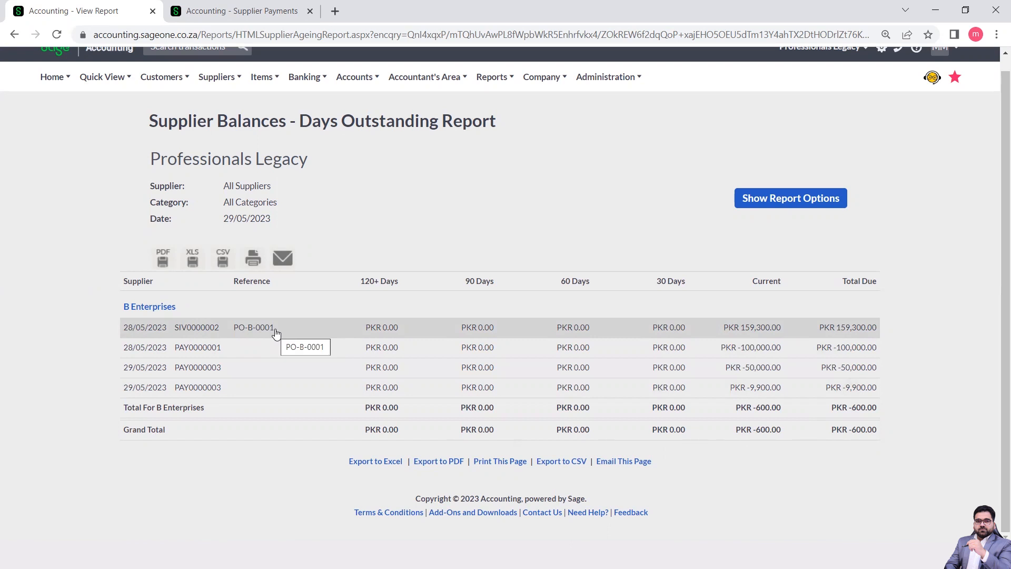
{"action": "scroll", "coordinate": [276, 333], "scroll_direction": "up", "scroll_amount": 1}
Start a new supplier adjustment for B Enterprises with the effect set to Increase.
{"action": "mouse_move", "coordinate": [156, 100]}
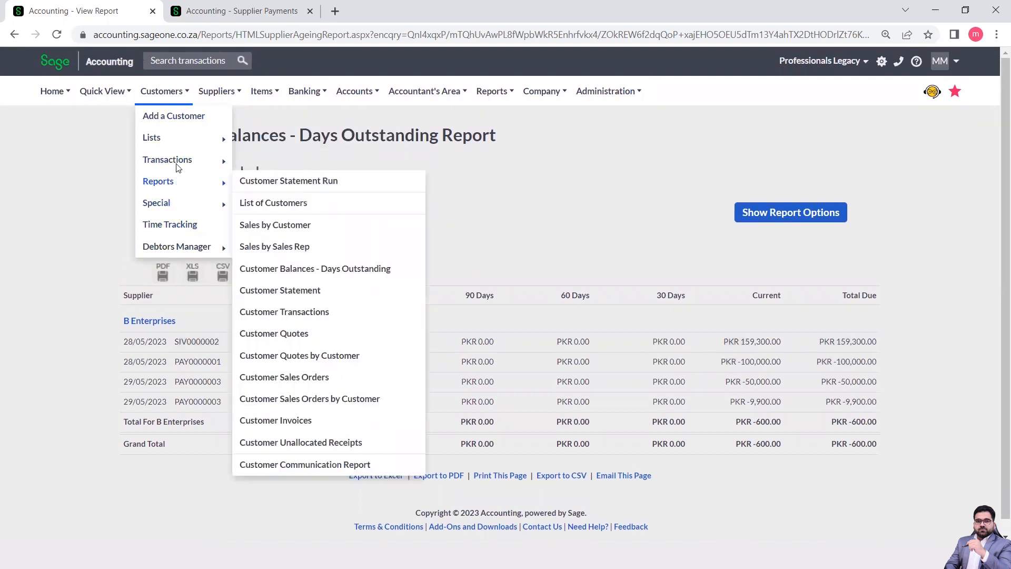
{"action": "mouse_move", "coordinate": [176, 163]}
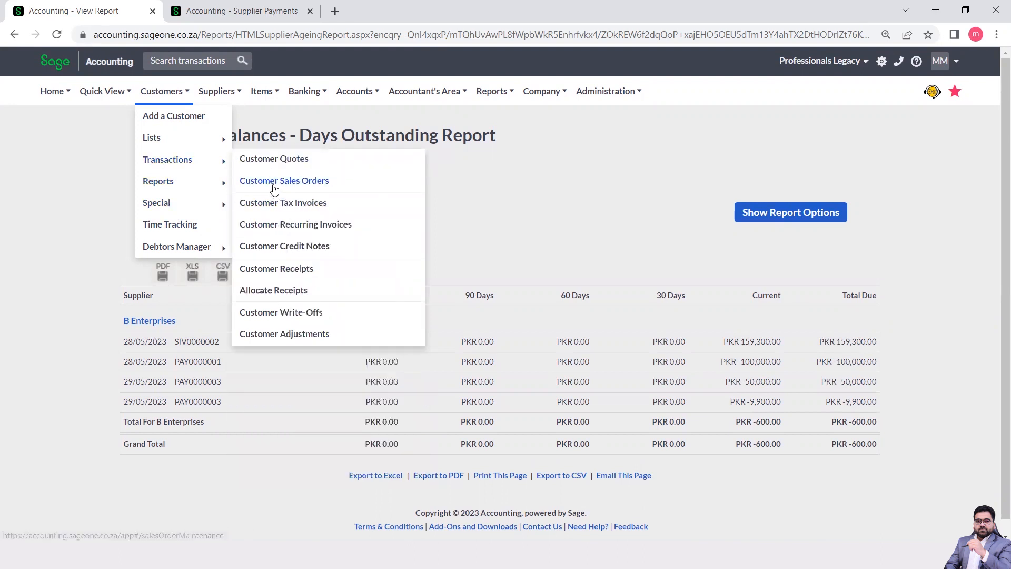
{"action": "mouse_move", "coordinate": [217, 95]}
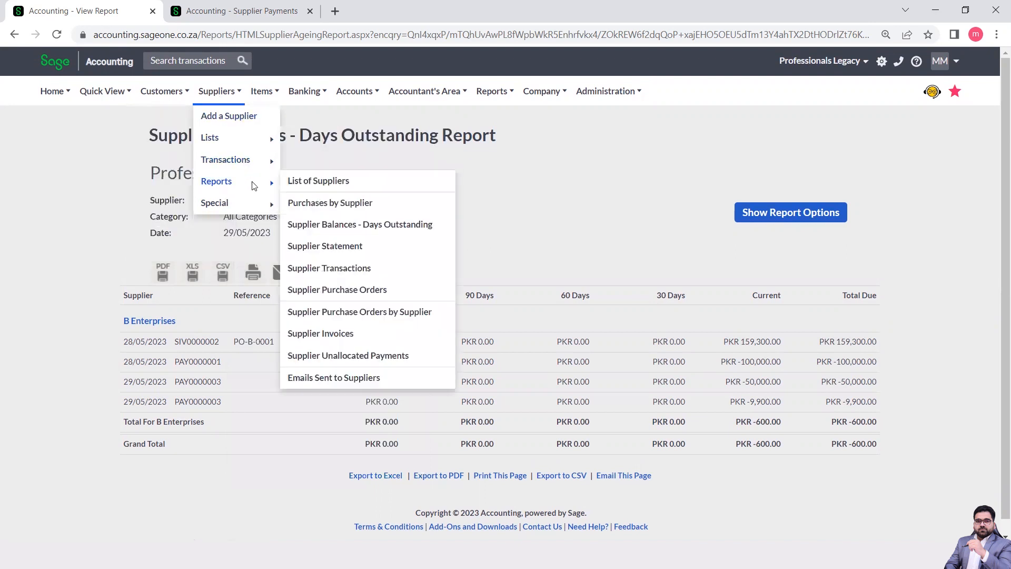
{"action": "mouse_move", "coordinate": [247, 161]}
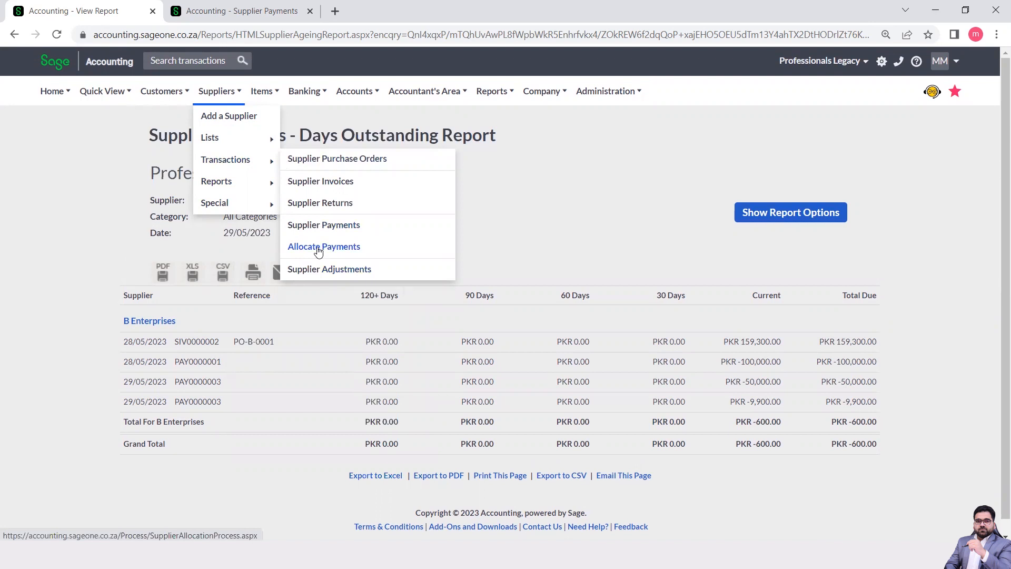
{"action": "left_click", "coordinate": [317, 272]}
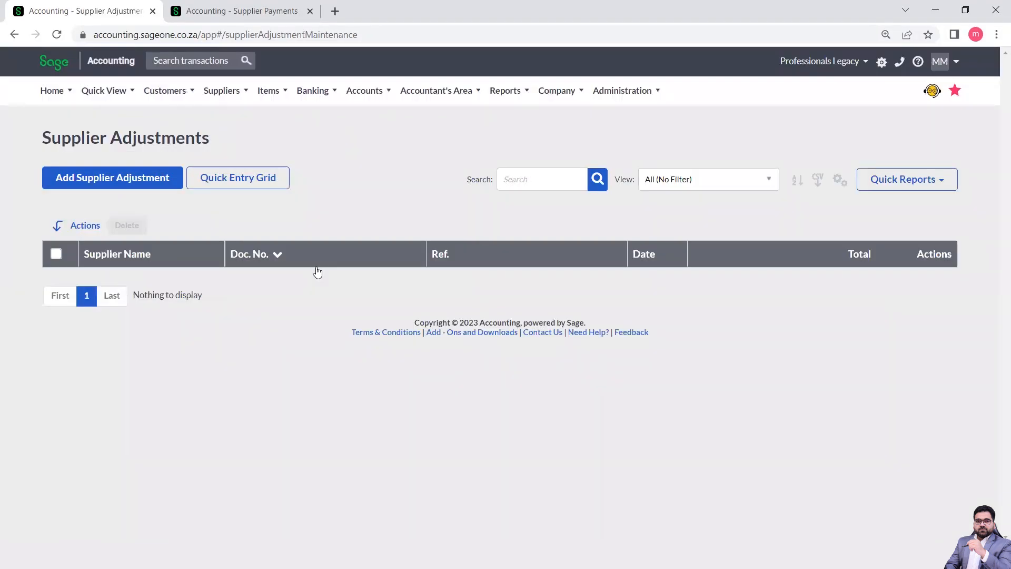
{"action": "left_click", "coordinate": [125, 188]}
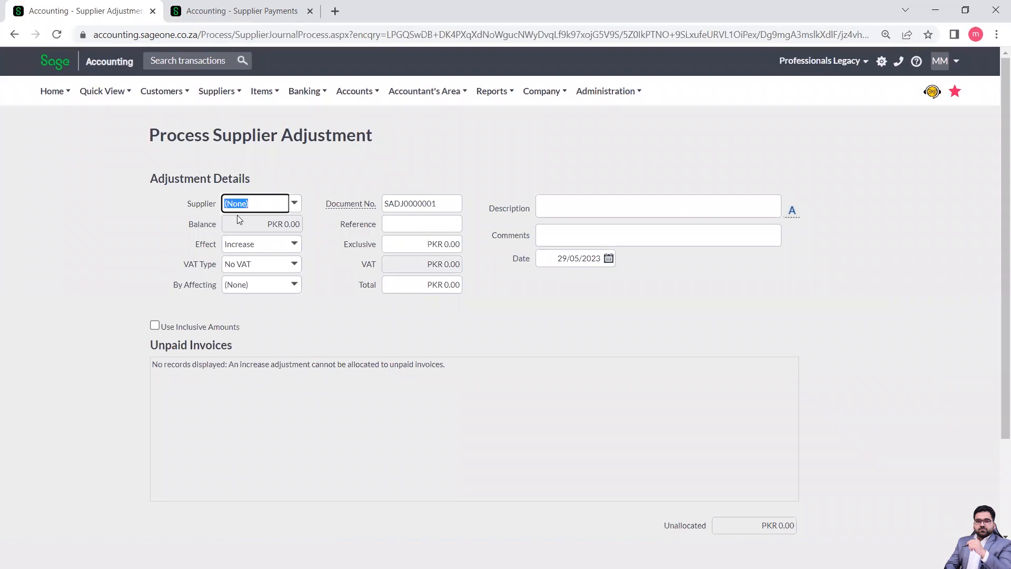
{"action": "left_click", "coordinate": [298, 206]}
{"action": "left_click", "coordinate": [252, 267]}
{"action": "left_click", "coordinate": [295, 245]}
{"action": "left_click", "coordinate": [265, 262]}
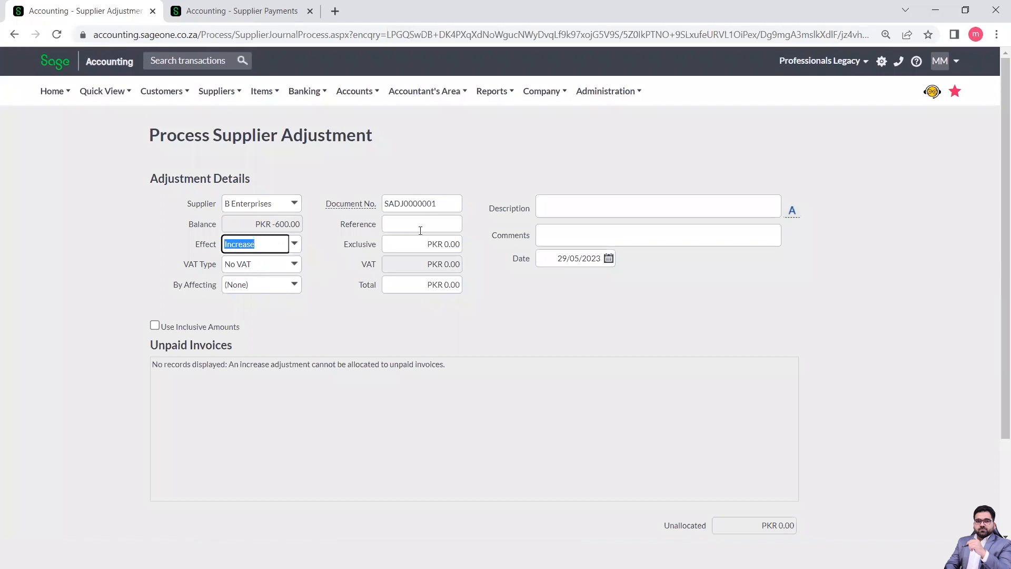
Enter "Change in Cost" as the description of the supplier adjustment.
{"action": "left_click", "coordinate": [553, 202]}
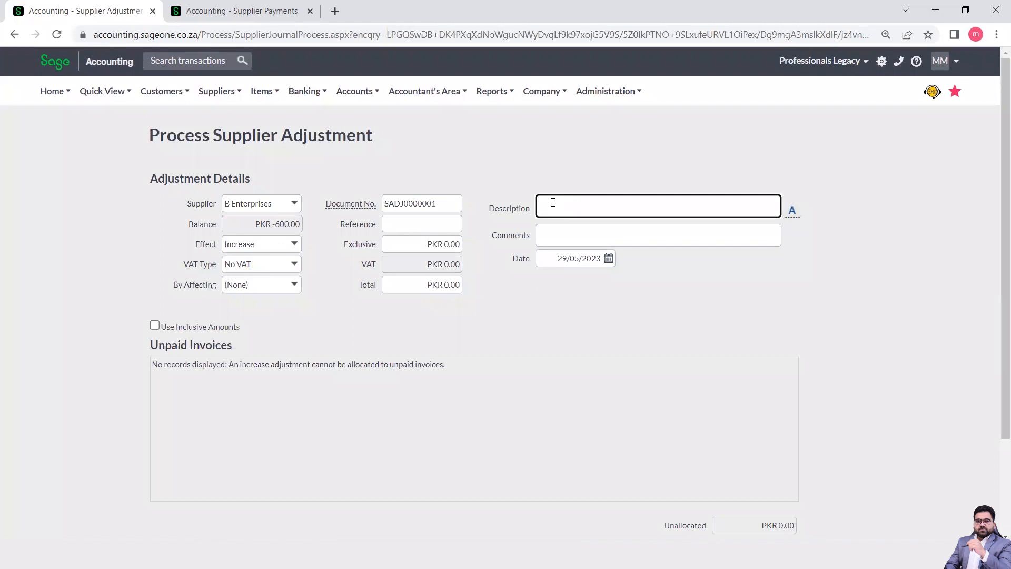
{"action": "type", "text": "Change in Cost"}
{"action": "left_click", "coordinate": [541, 301]}
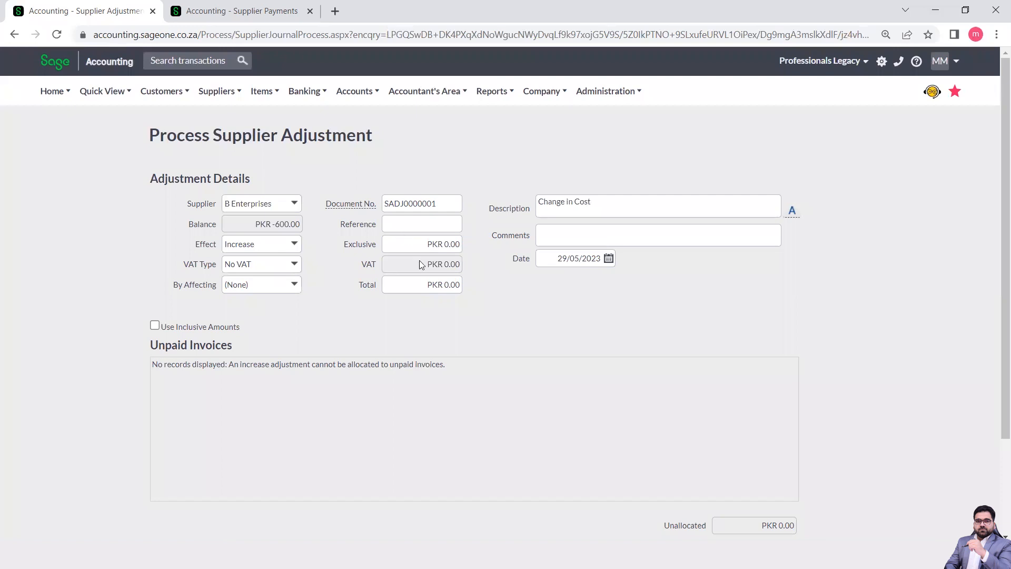
Set the adjustment's exclusive amount to 1000 and turn on the use of inclusive amounts.
{"action": "left_click", "coordinate": [449, 246]}
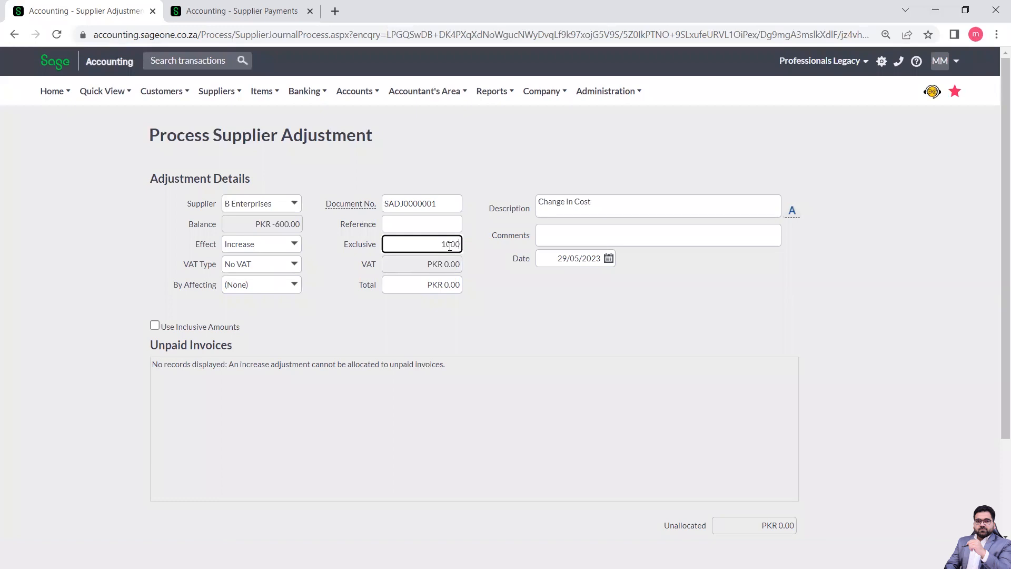
{"action": "type", "text": "1000"}
{"action": "left_click", "coordinate": [481, 299]}
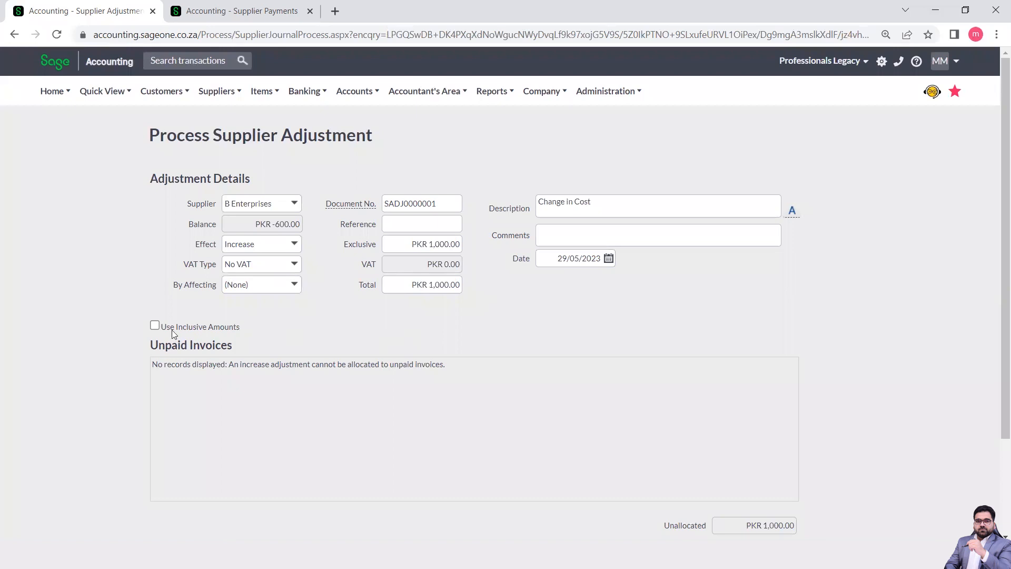
{"action": "left_click", "coordinate": [154, 326]}
{"action": "scroll", "coordinate": [306, 381], "scroll_direction": "down", "scroll_amount": 2}
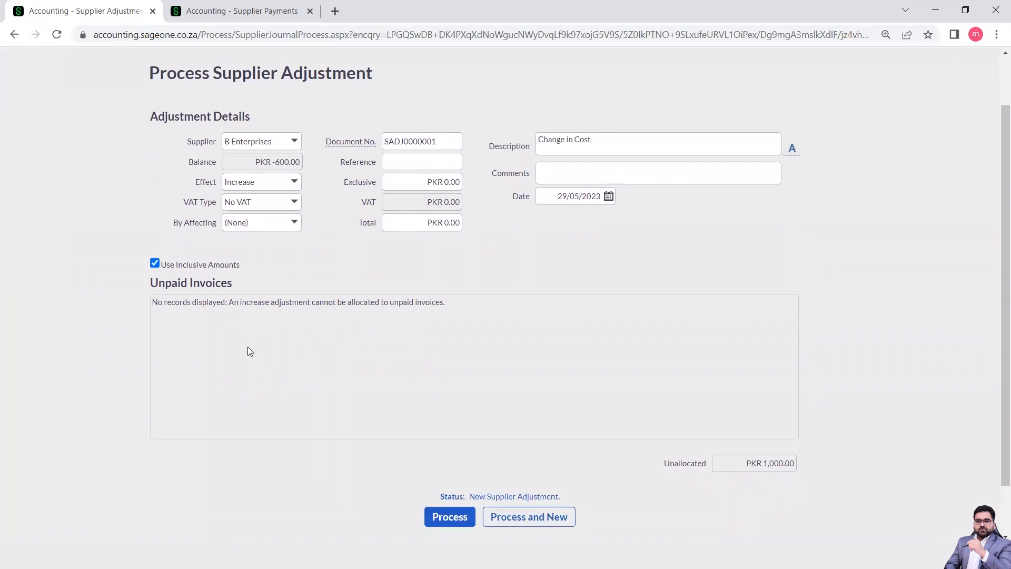
Turn off inclusive amounts for the supplier adjustment and set its exclusive amount to 1000.
{"action": "left_click", "coordinate": [155, 263]}
{"action": "left_click", "coordinate": [155, 263]}
{"action": "left_click", "coordinate": [155, 263]}
{"action": "left_click", "coordinate": [449, 182]}
{"action": "type", "text": "1000"}
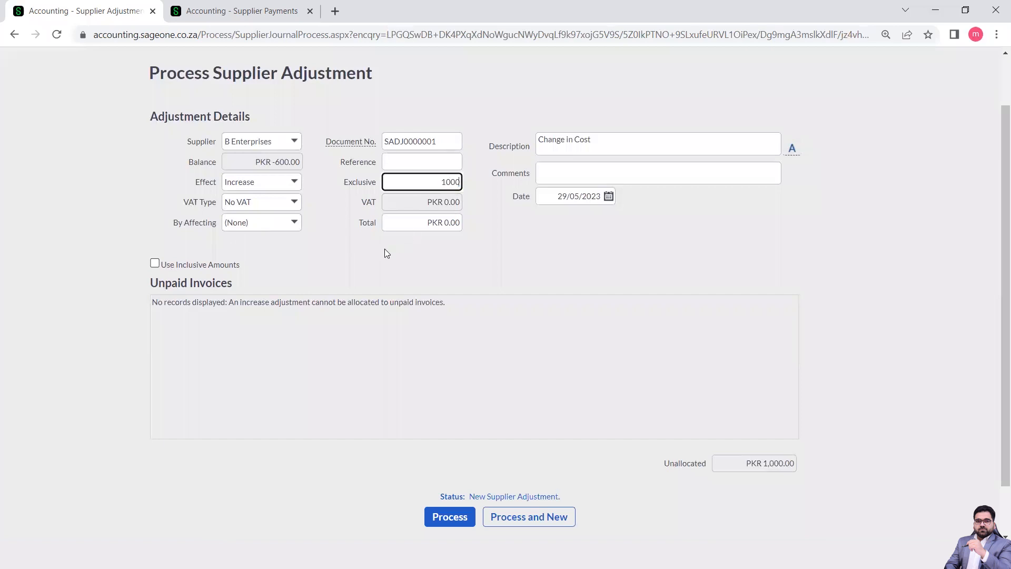
{"action": "left_click", "coordinate": [385, 249]}
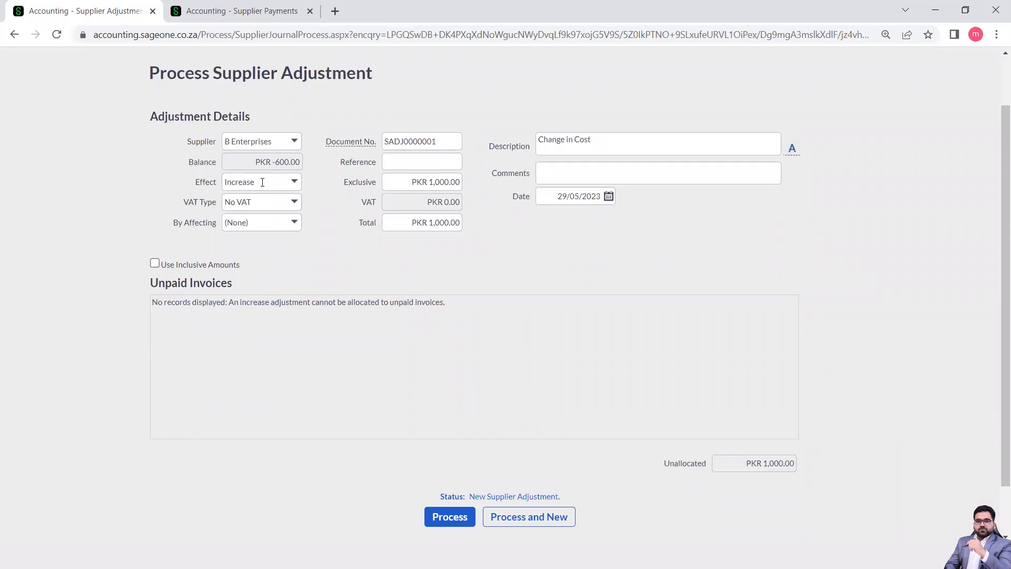
Set the account affected by the increase adjustment to Accounting Fees and process the adjustment.
{"action": "left_click", "coordinate": [451, 520]}
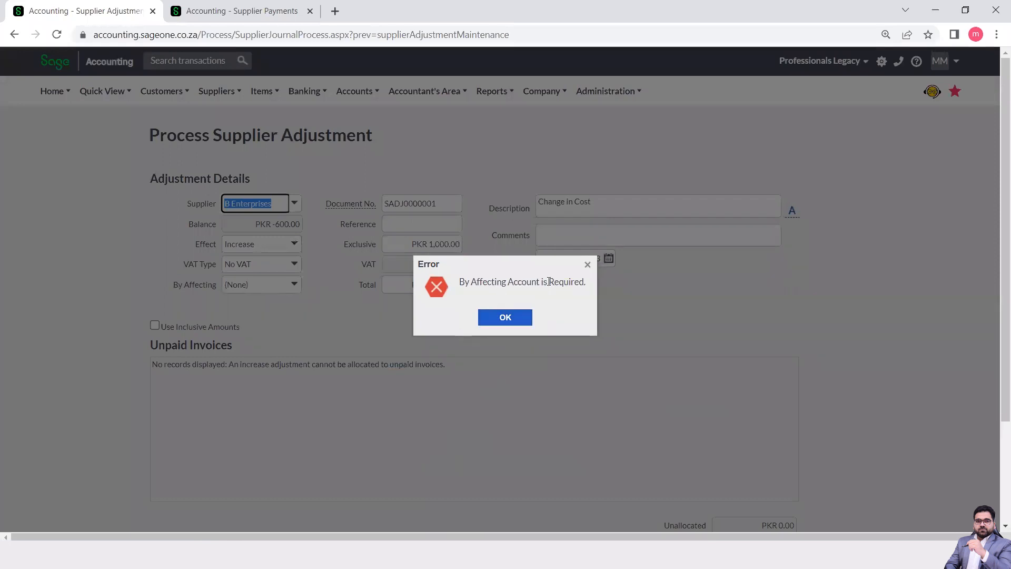
{"action": "left_click", "coordinate": [508, 319]}
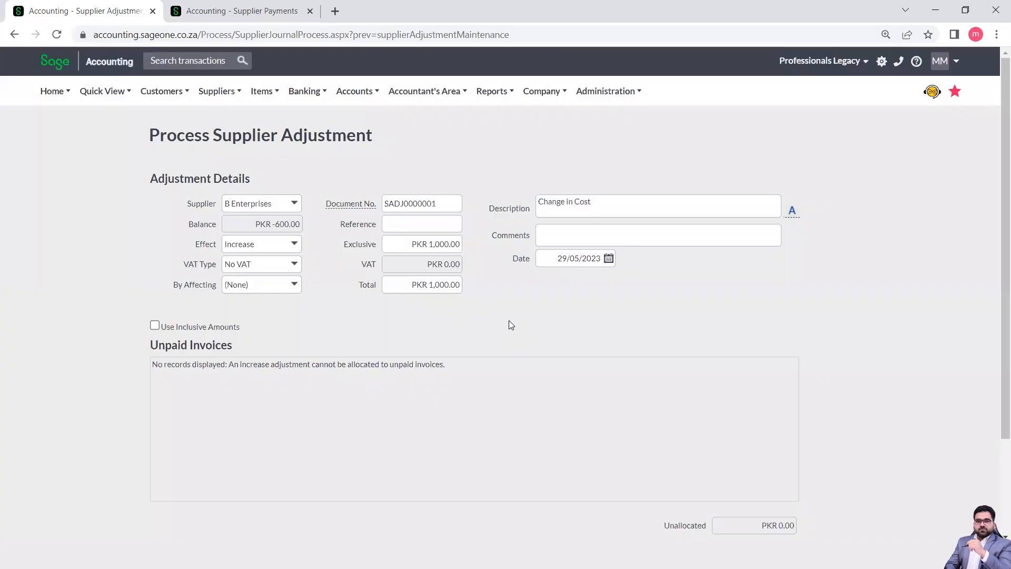
{"action": "scroll", "coordinate": [545, 320], "scroll_direction": "down", "scroll_amount": 2}
{"action": "scroll", "coordinate": [546, 320], "scroll_direction": "up", "scroll_amount": 2}
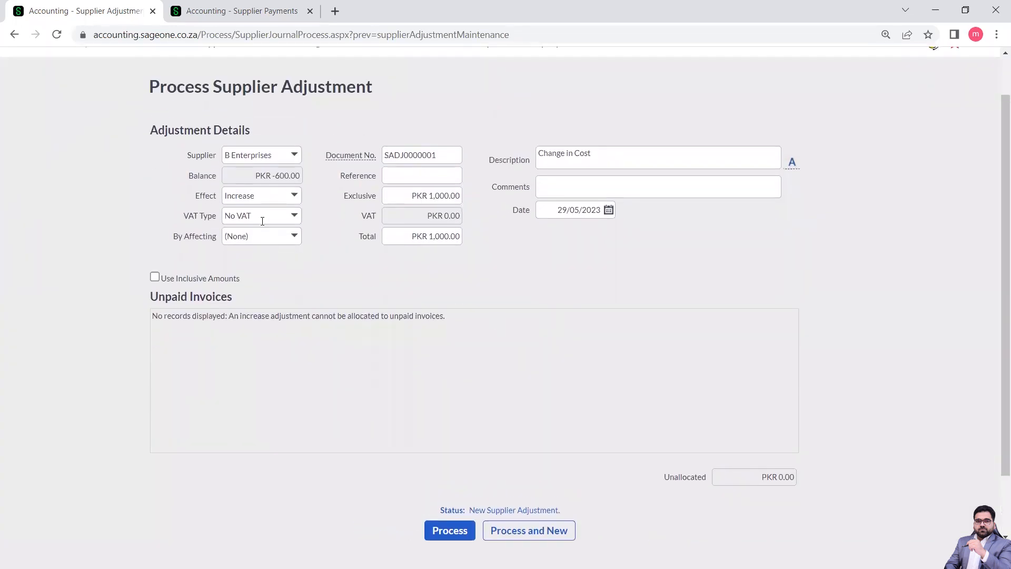
{"action": "left_click", "coordinate": [294, 236]}
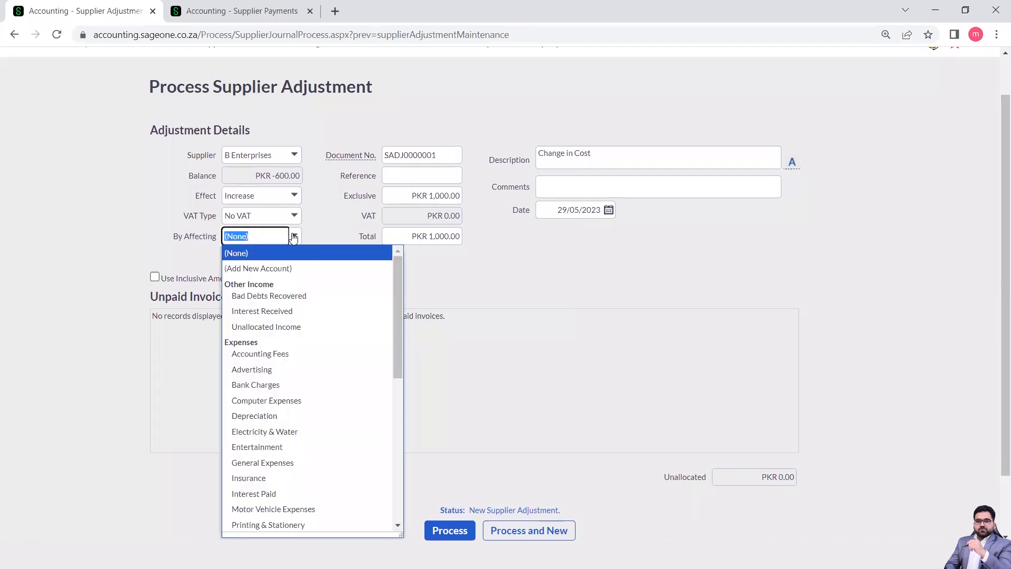
{"action": "left_click", "coordinate": [269, 356]}
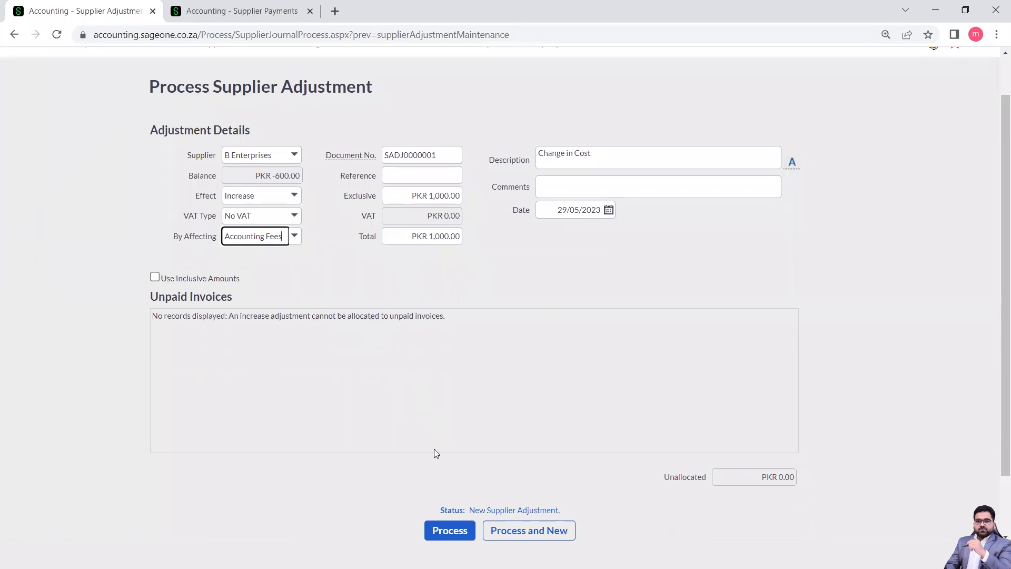
{"action": "left_click", "coordinate": [447, 532]}
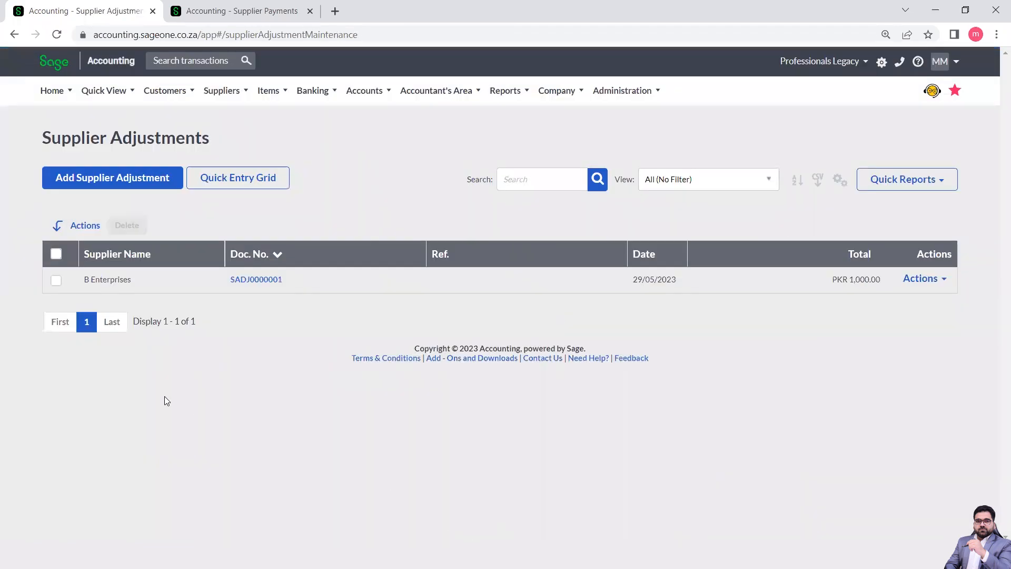
Start another supplier adjustment for B Enterprises with the effect set to Decrease.
{"action": "left_click", "coordinate": [100, 185]}
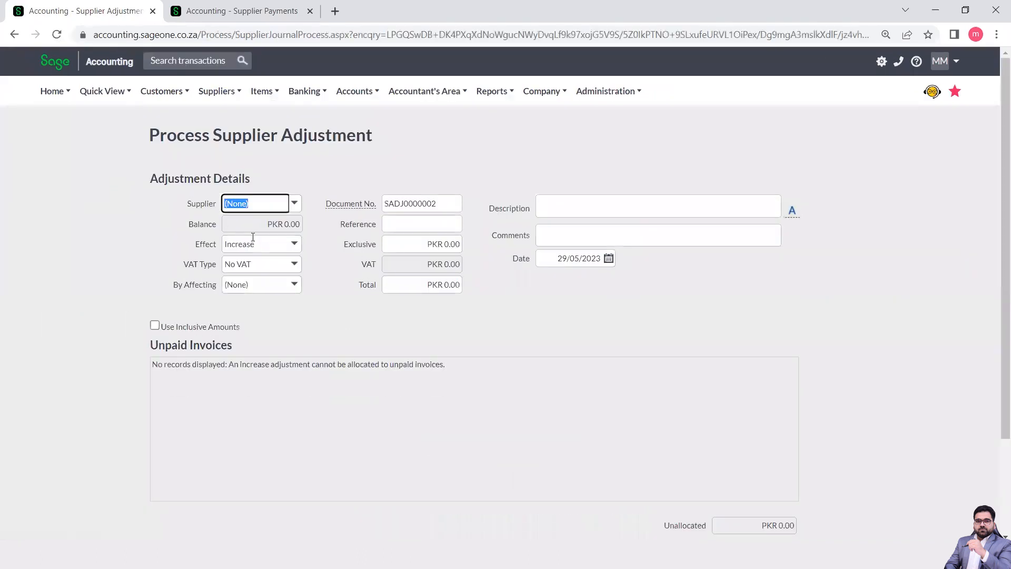
{"action": "left_click", "coordinate": [294, 203]}
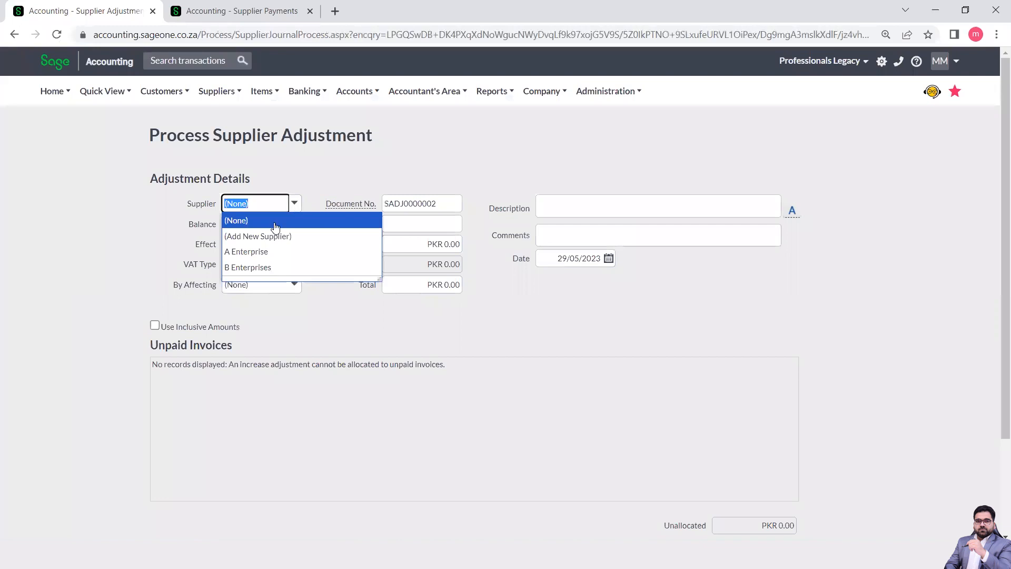
{"action": "left_click", "coordinate": [250, 267]}
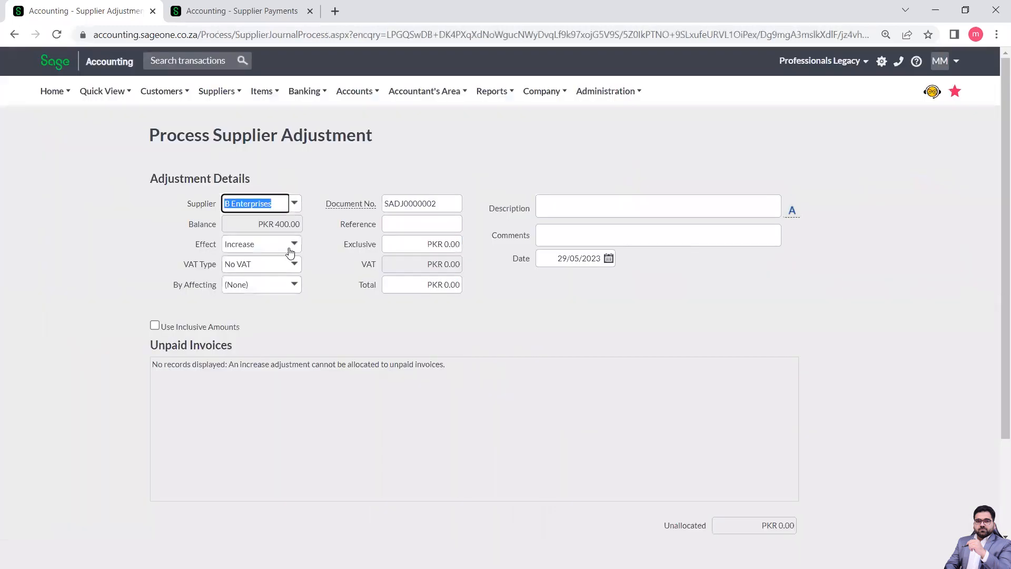
{"action": "left_click", "coordinate": [293, 244]}
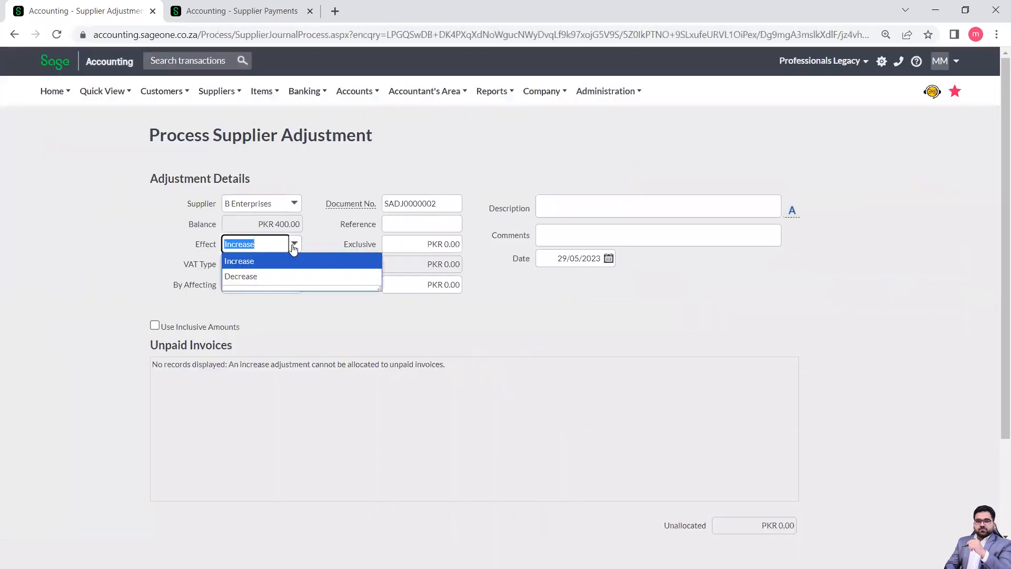
{"action": "left_click", "coordinate": [251, 278]}
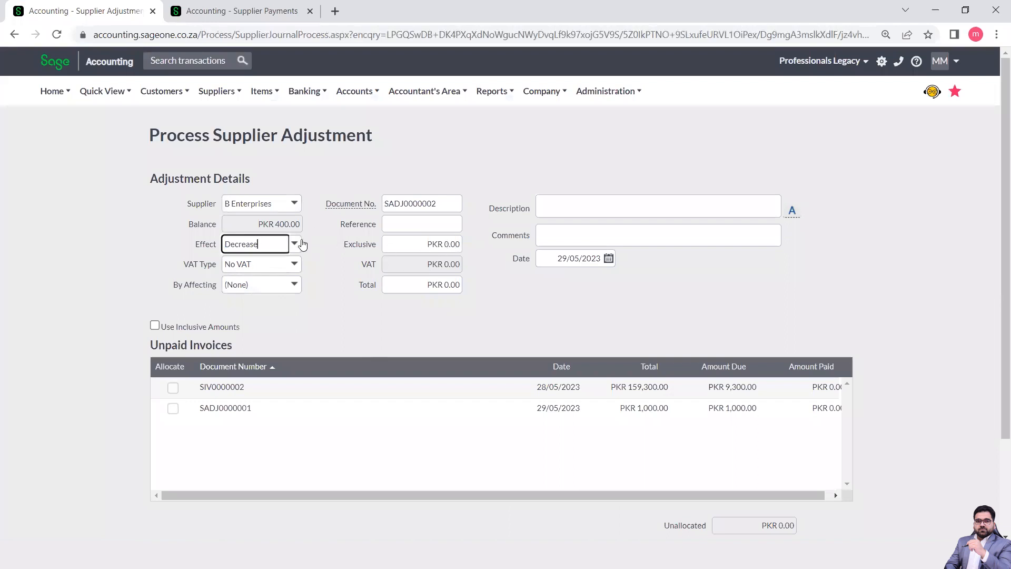
Set the decrease adjustment's exclusive amount to 400 and allocate it to the unpaid invoice dated 28/05/2023.
{"action": "left_click", "coordinate": [451, 245]}
{"action": "type", "text": "400"}
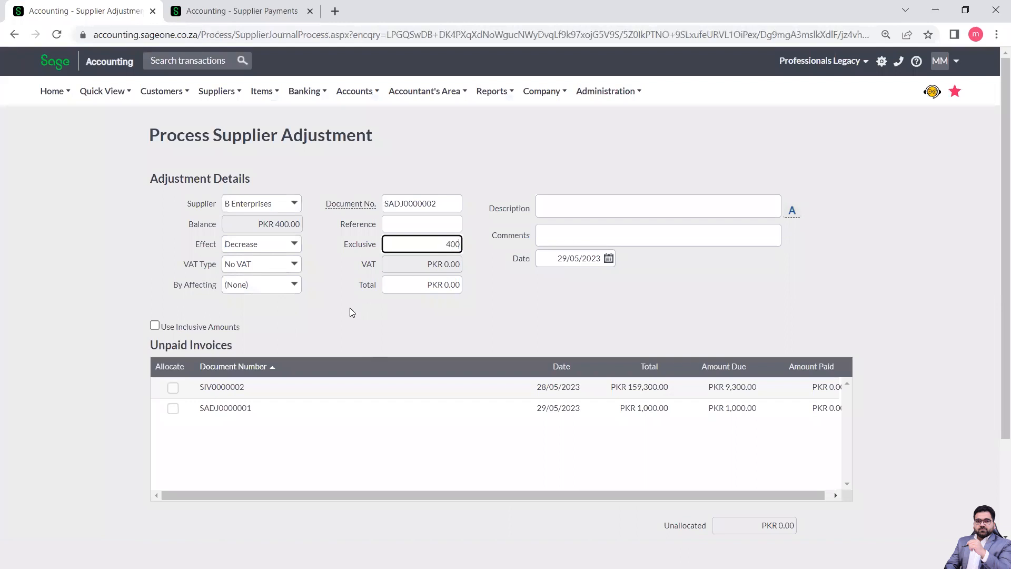
{"action": "left_click", "coordinate": [349, 308]}
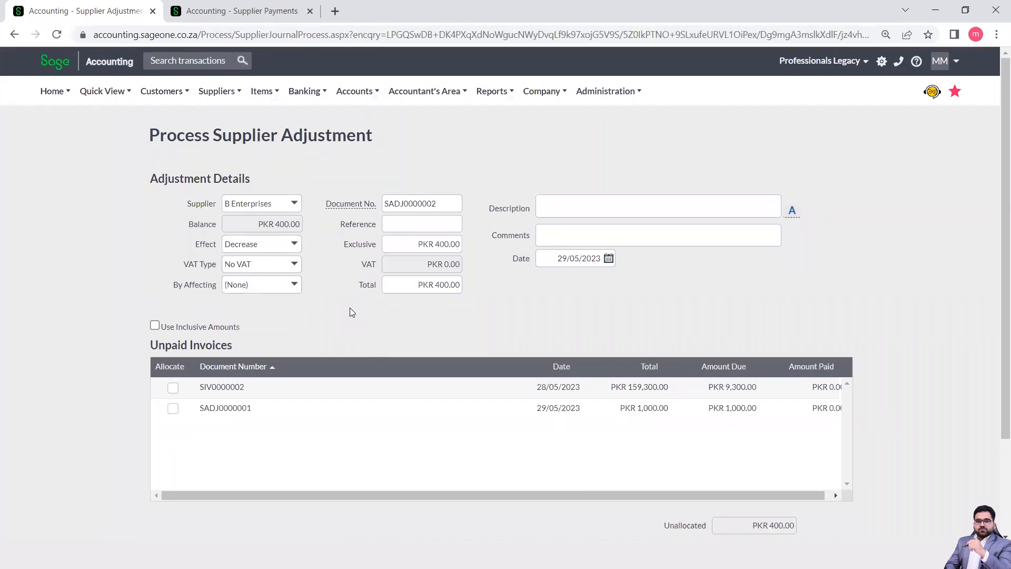
{"action": "left_click", "coordinate": [173, 390]}
{"action": "left_click_drag", "start_coordinate": [650, 493], "coordinate": [724, 490]}
{"action": "left_click_drag", "start_coordinate": [803, 432], "coordinate": [296, 287]}
Set the account affected by the decrease adjustment to Advertising and process the adjustment.
{"action": "left_click", "coordinate": [295, 285]}
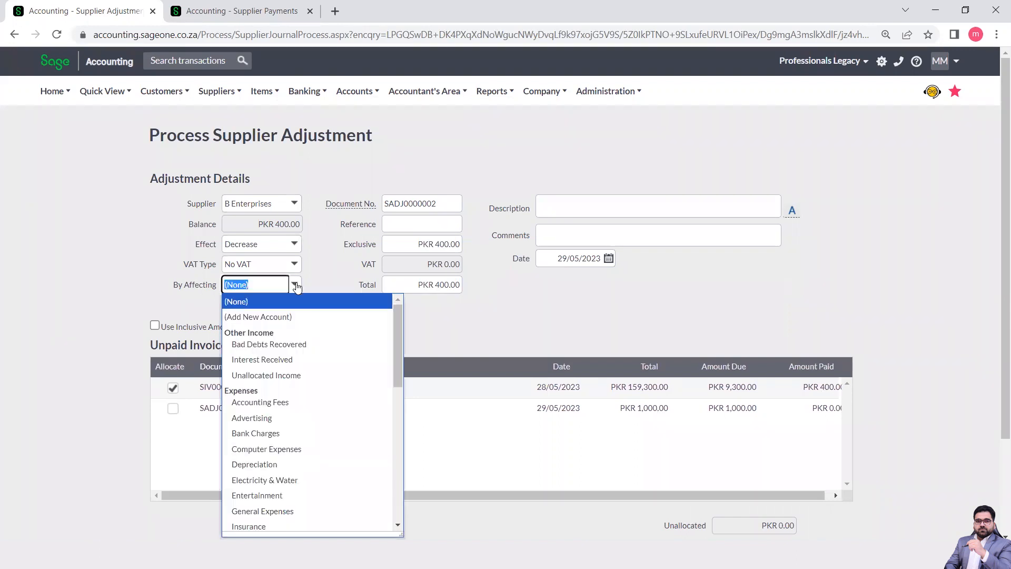
{"action": "left_click", "coordinate": [270, 419]}
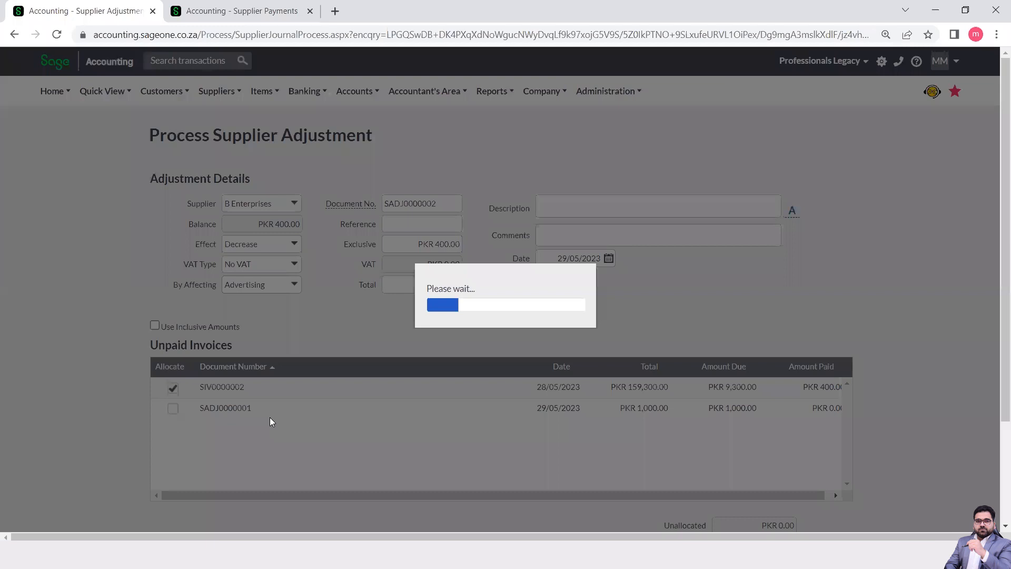
{"action": "scroll", "coordinate": [490, 375], "scroll_direction": "down", "scroll_amount": 2}
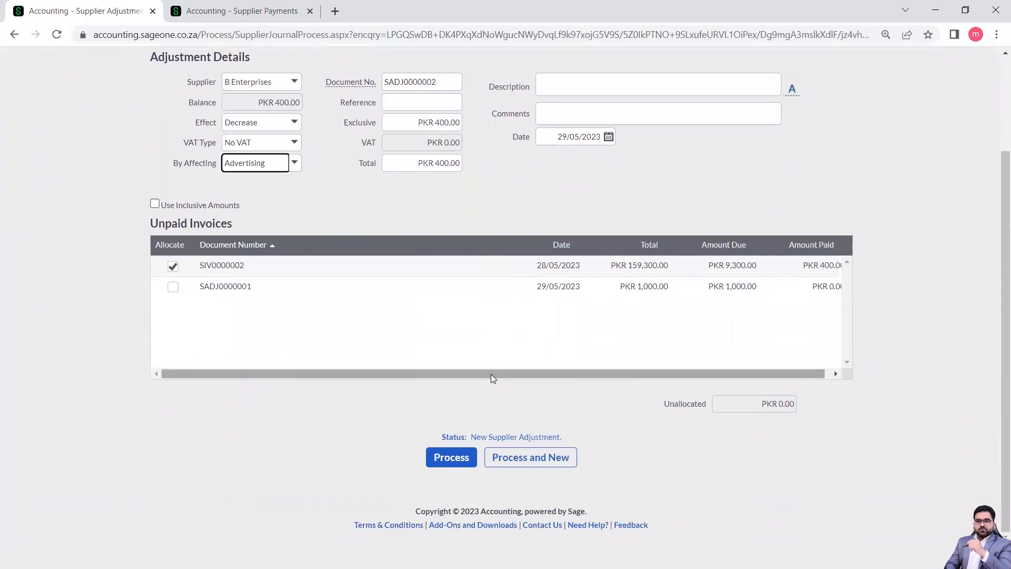
{"action": "left_click", "coordinate": [454, 462]}
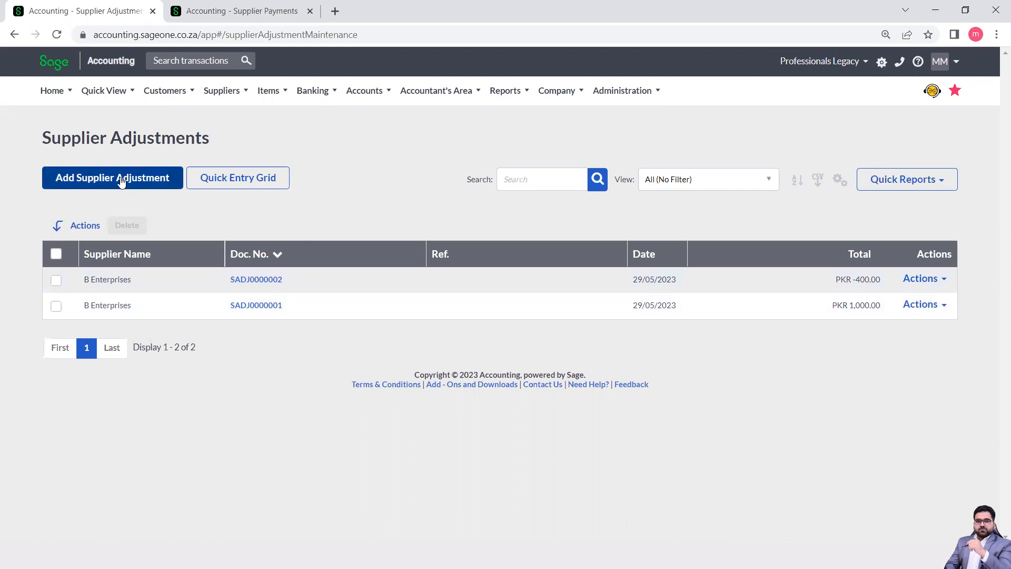
Open the supplier adjustment quick entry grid and show the previous adjustments dated 29/05/2023.
{"action": "left_click", "coordinate": [249, 189]}
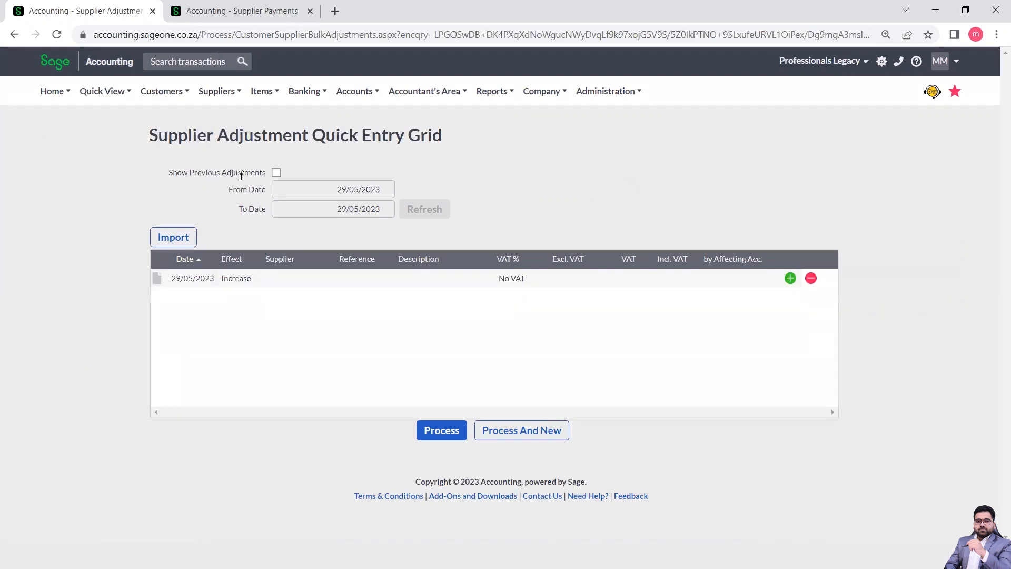
{"action": "left_click", "coordinate": [277, 174]}
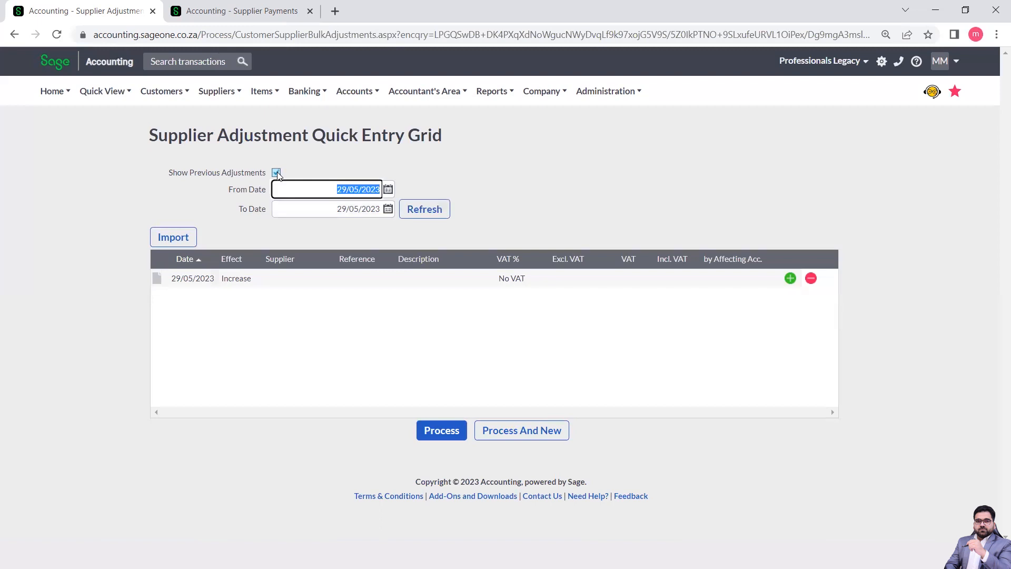
{"action": "left_click", "coordinate": [424, 210]}
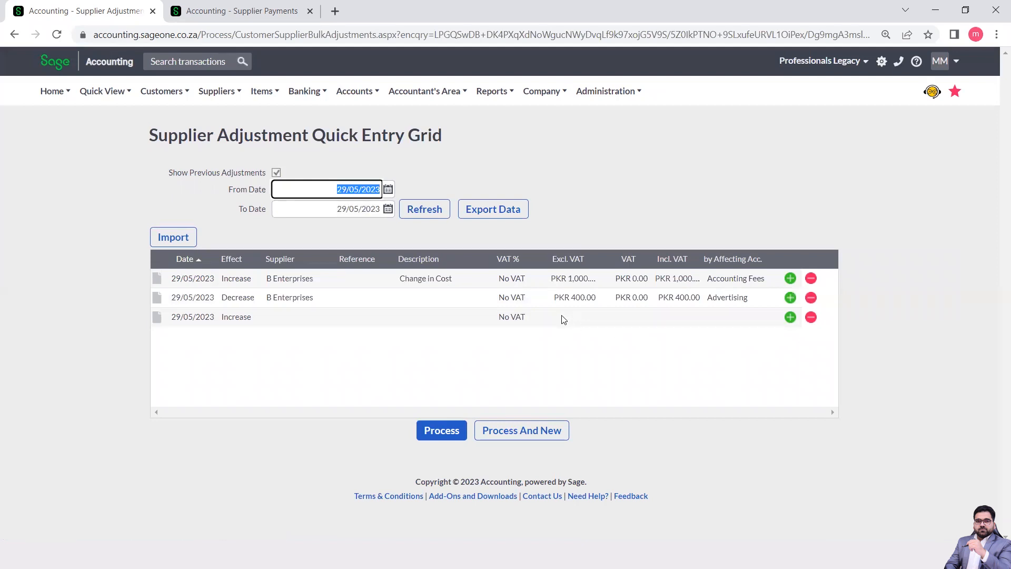
Look through the effect, supplier and description fields of the grid's blank row, and process the grid without adding an entry.
{"action": "left_click", "coordinate": [240, 321]}
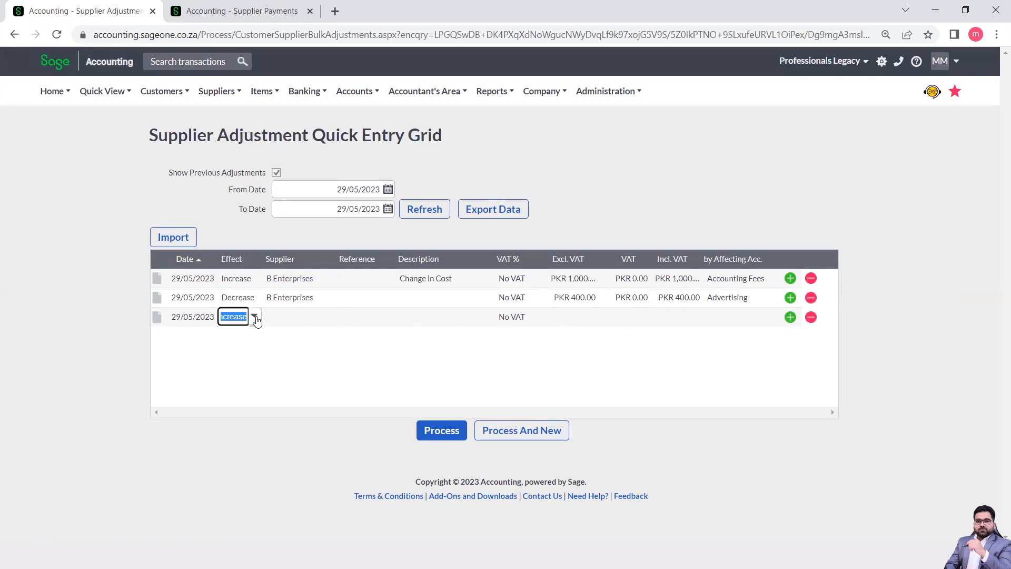
{"action": "left_click", "coordinate": [301, 311]}
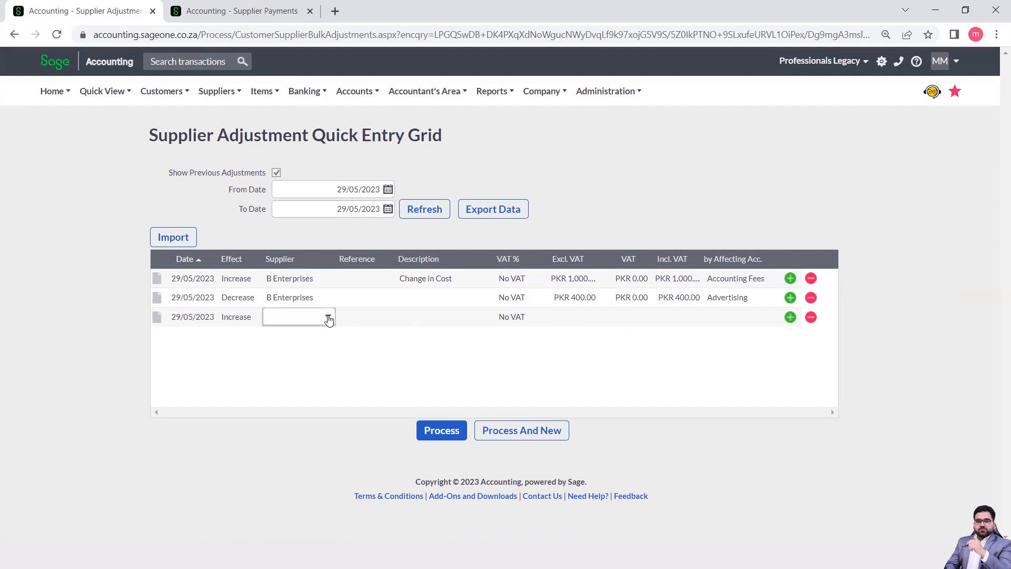
{"action": "left_click", "coordinate": [328, 316]}
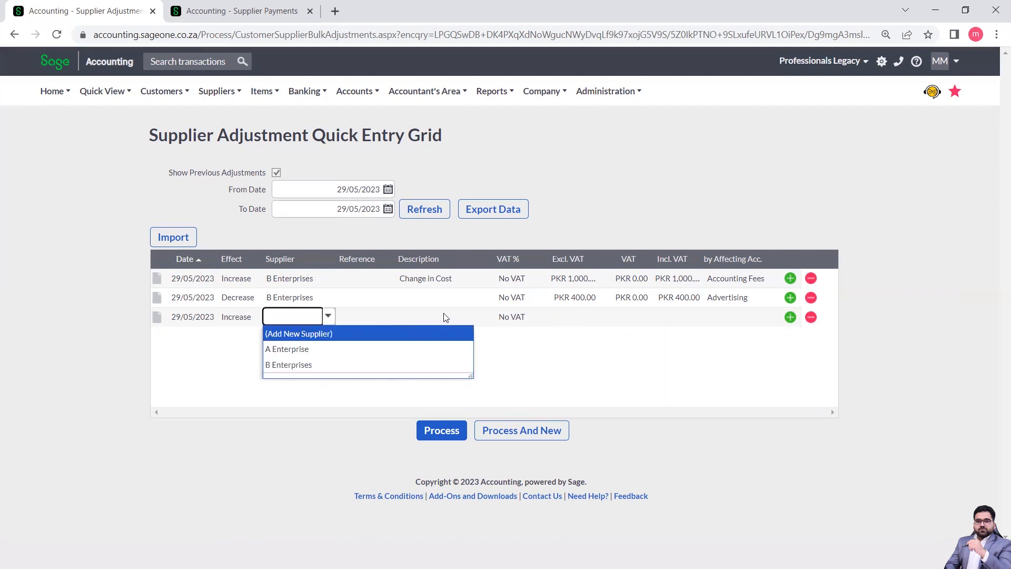
{"action": "left_click", "coordinate": [445, 316]}
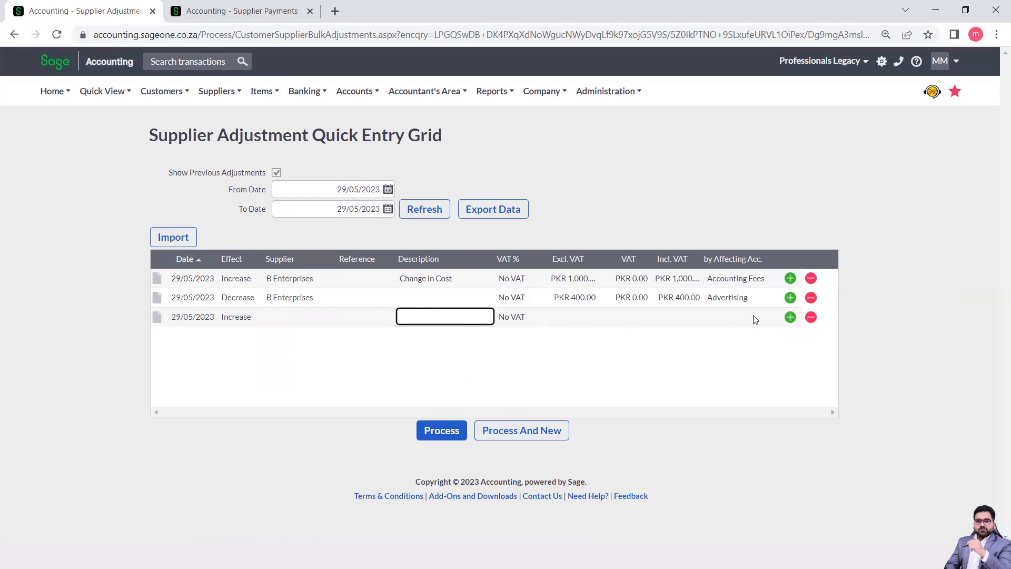
{"action": "left_click", "coordinate": [803, 369]}
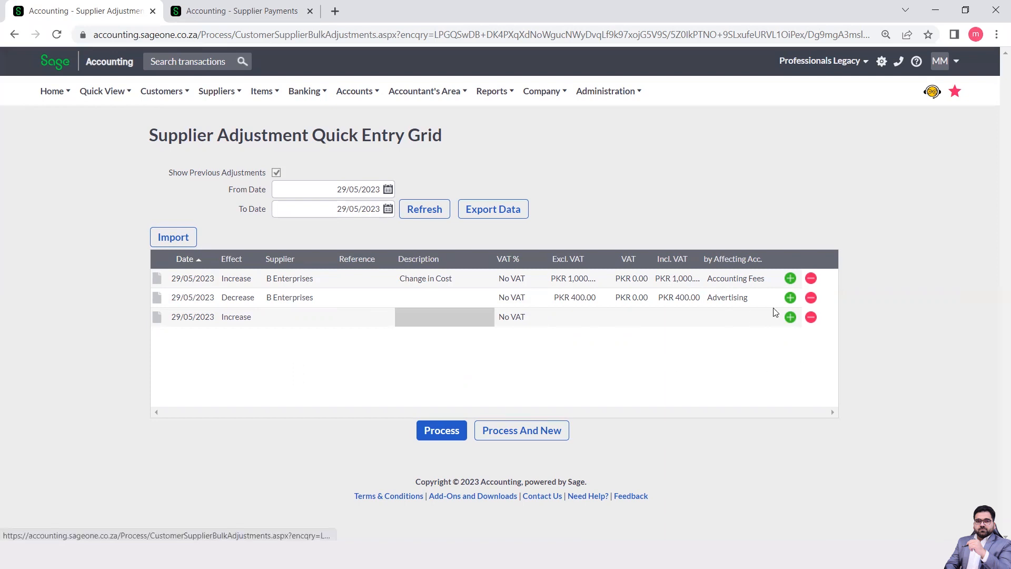
{"action": "left_click", "coordinate": [790, 321]}
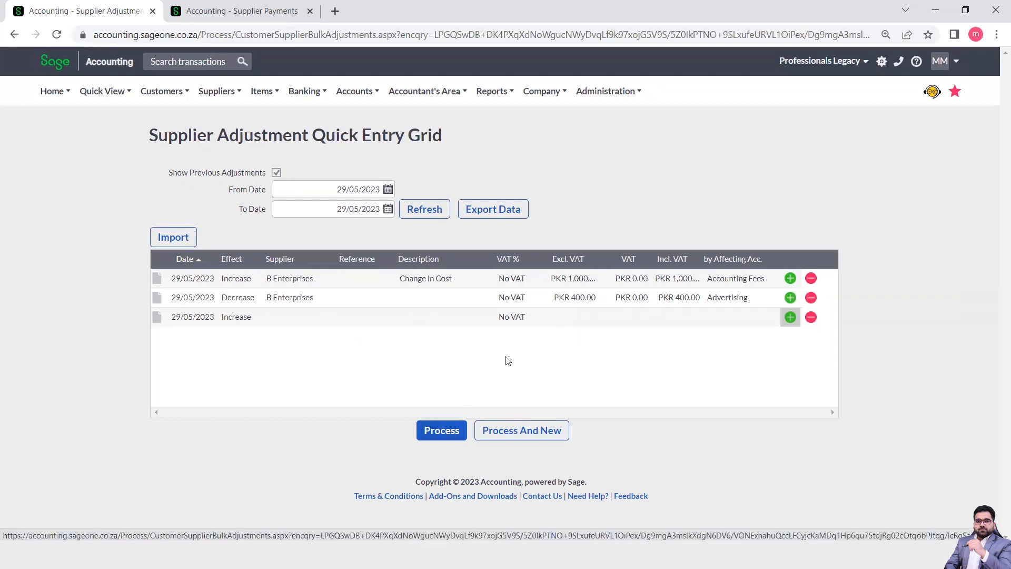
{"action": "left_click", "coordinate": [435, 437]}
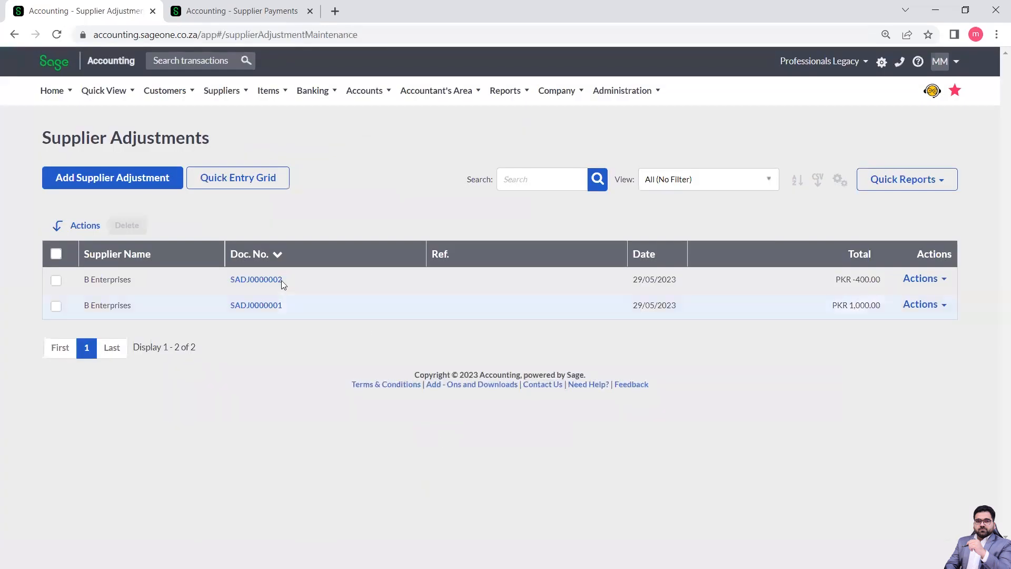
Open the supplier opening balance adjustment form and select B Enterprises as the supplier.
{"action": "left_click", "coordinate": [231, 180]}
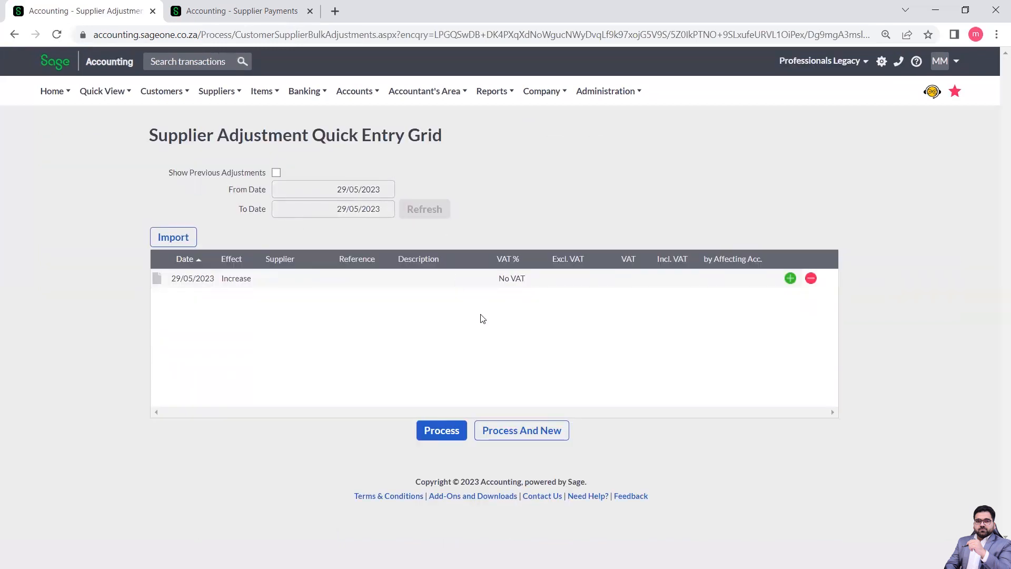
{"action": "left_click", "coordinate": [216, 91]}
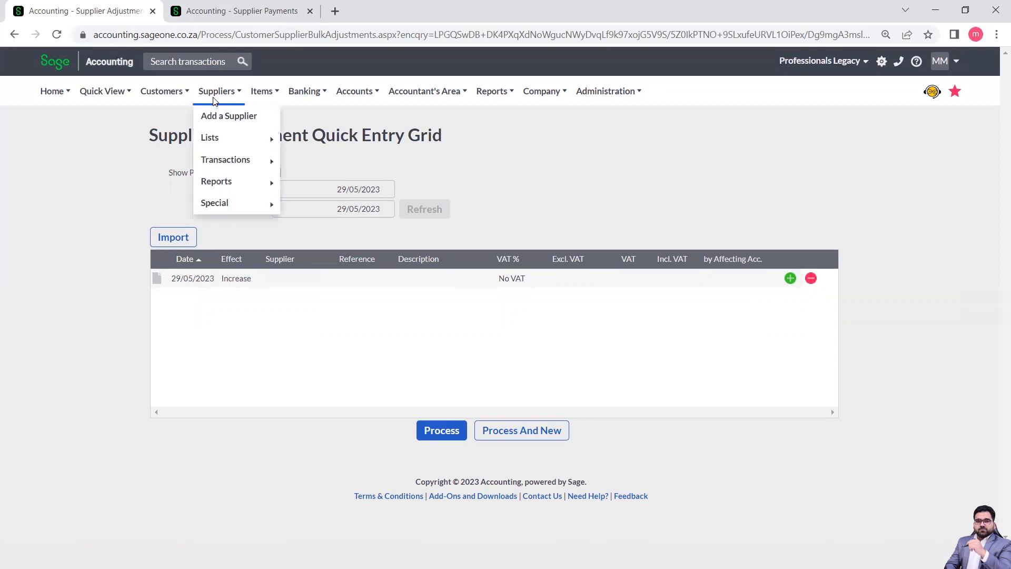
{"action": "mouse_move", "coordinate": [227, 204]}
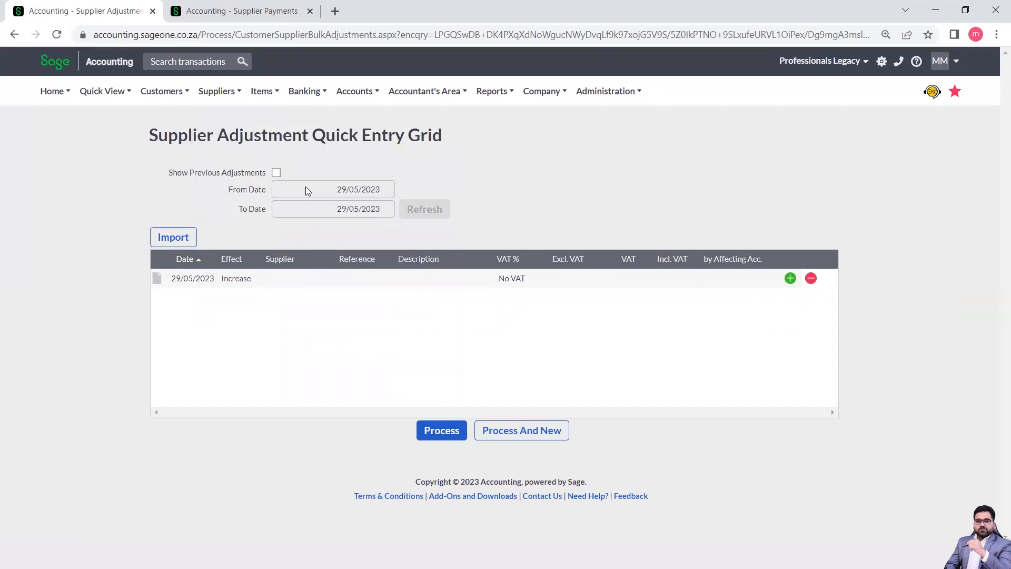
{"action": "mouse_move", "coordinate": [220, 96]}
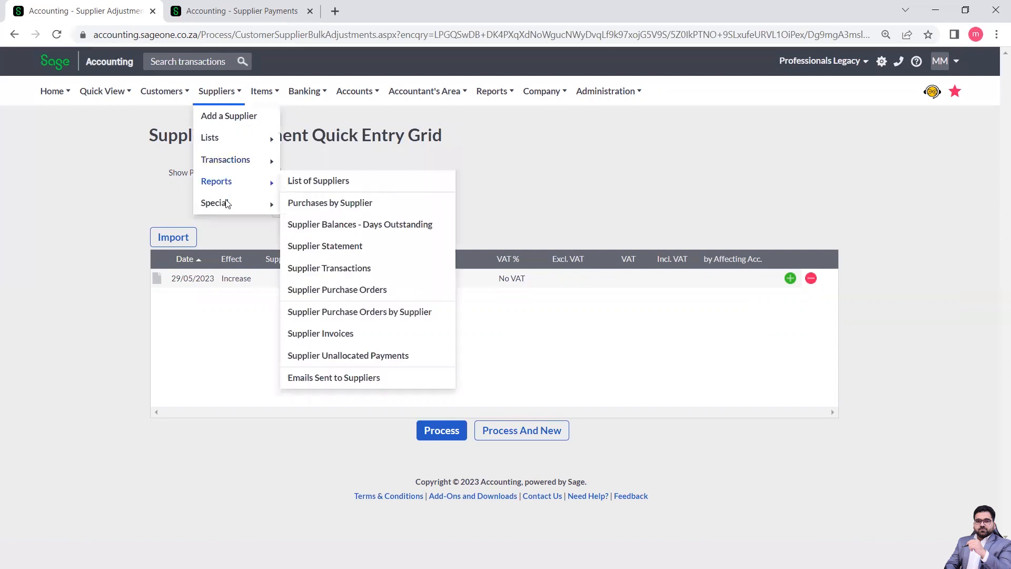
{"action": "left_click", "coordinate": [308, 212]}
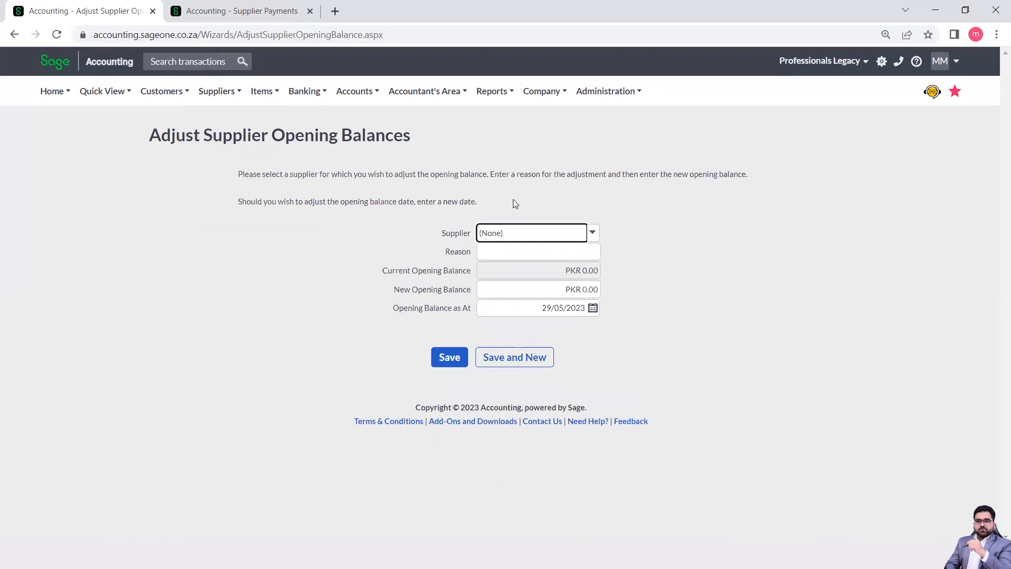
{"action": "left_click", "coordinate": [593, 236]}
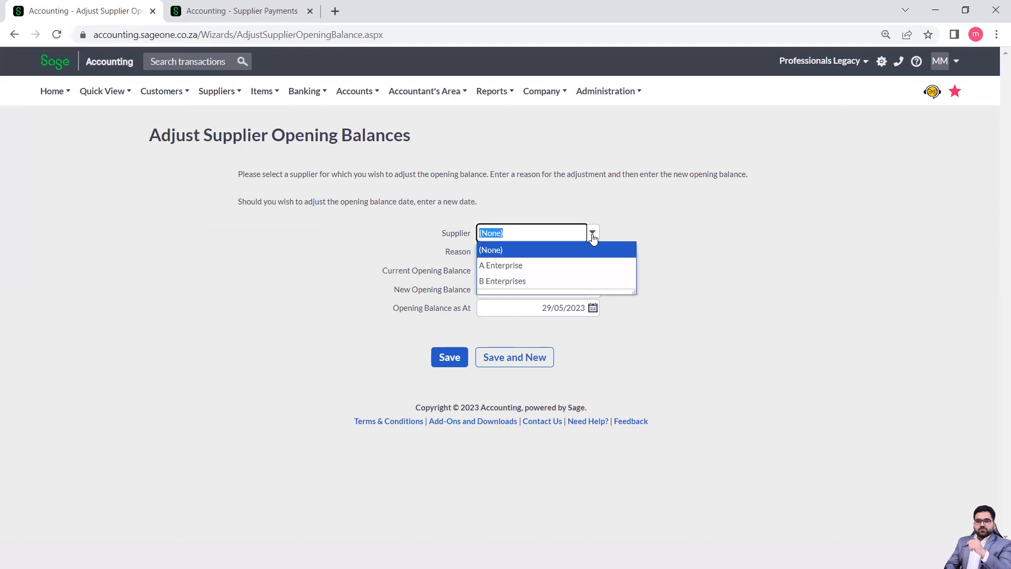
{"action": "left_click", "coordinate": [513, 282]}
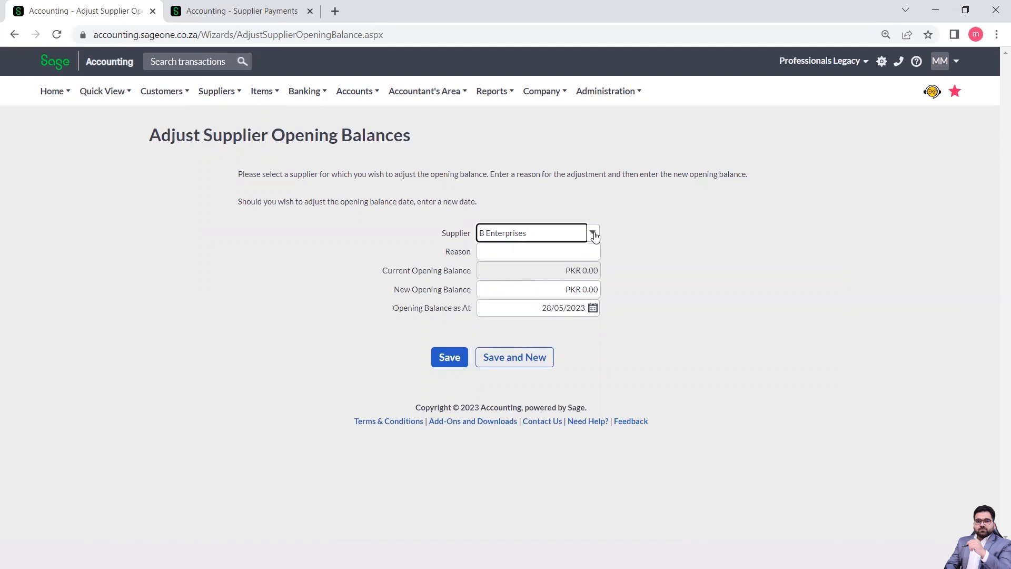
Enter "Update in Record." as the reason for adjusting B Enterprises' opening balance.
{"action": "left_click", "coordinate": [552, 256]}
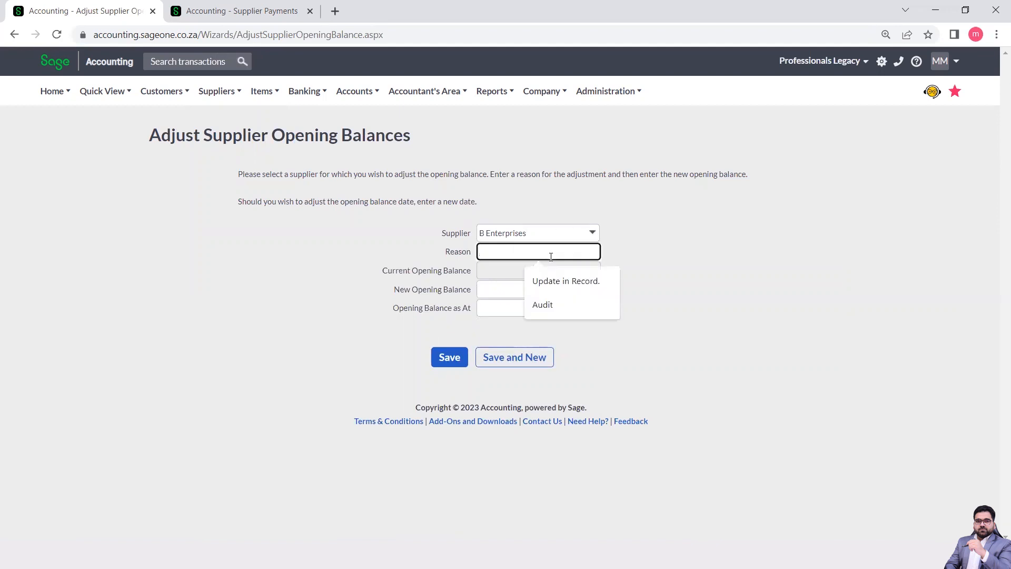
{"action": "left_click", "coordinate": [558, 283]}
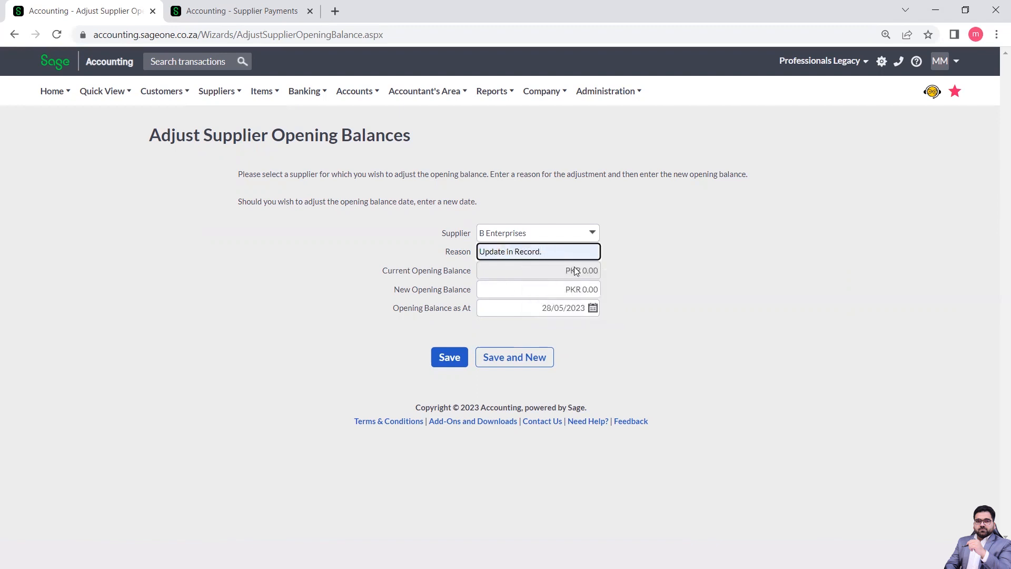
{"action": "left_click", "coordinate": [450, 357]}
{"action": "mouse_move", "coordinate": [225, 97]}
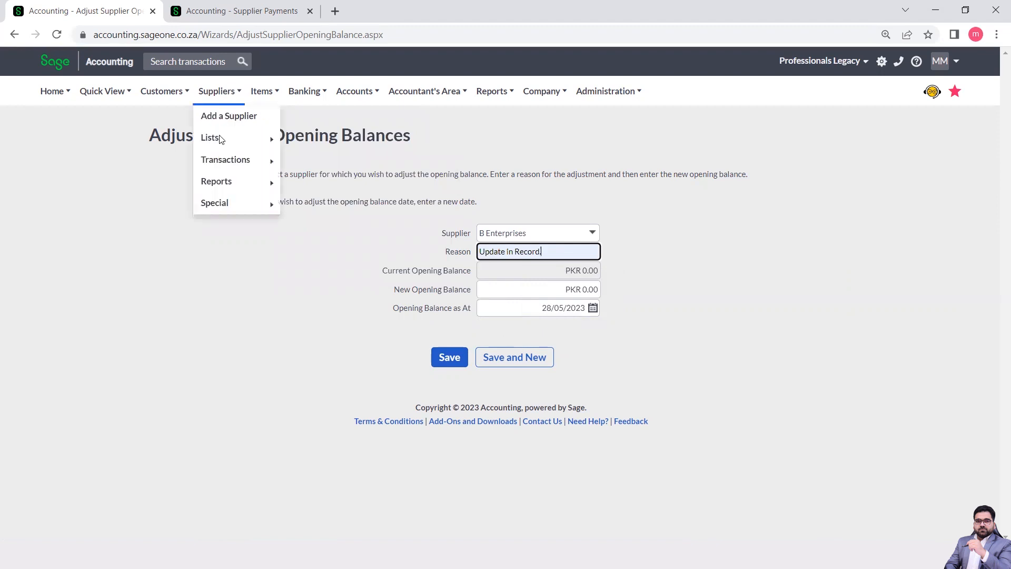
{"action": "mouse_move", "coordinate": [229, 162]}
{"action": "mouse_move", "coordinate": [246, 203]}
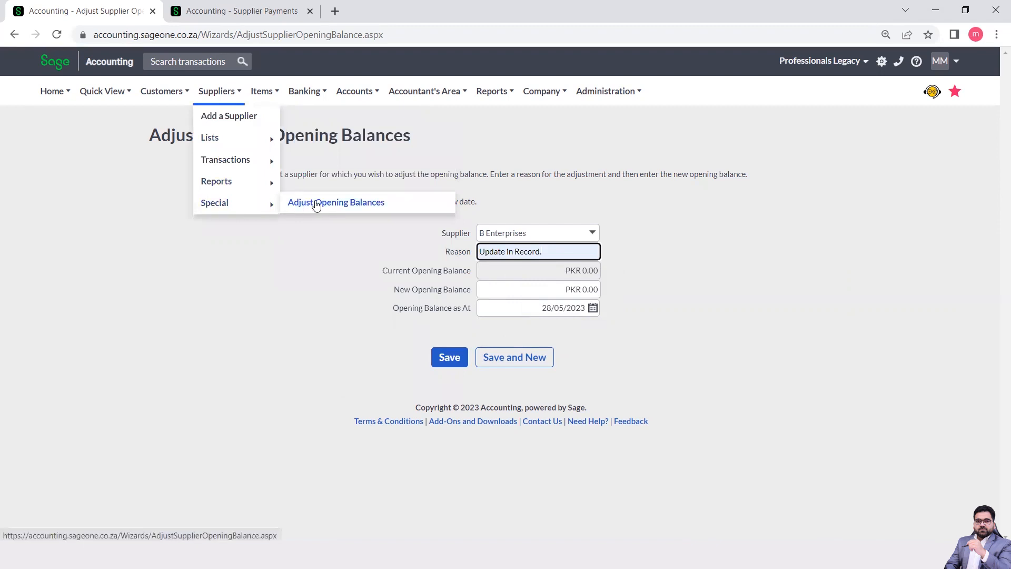